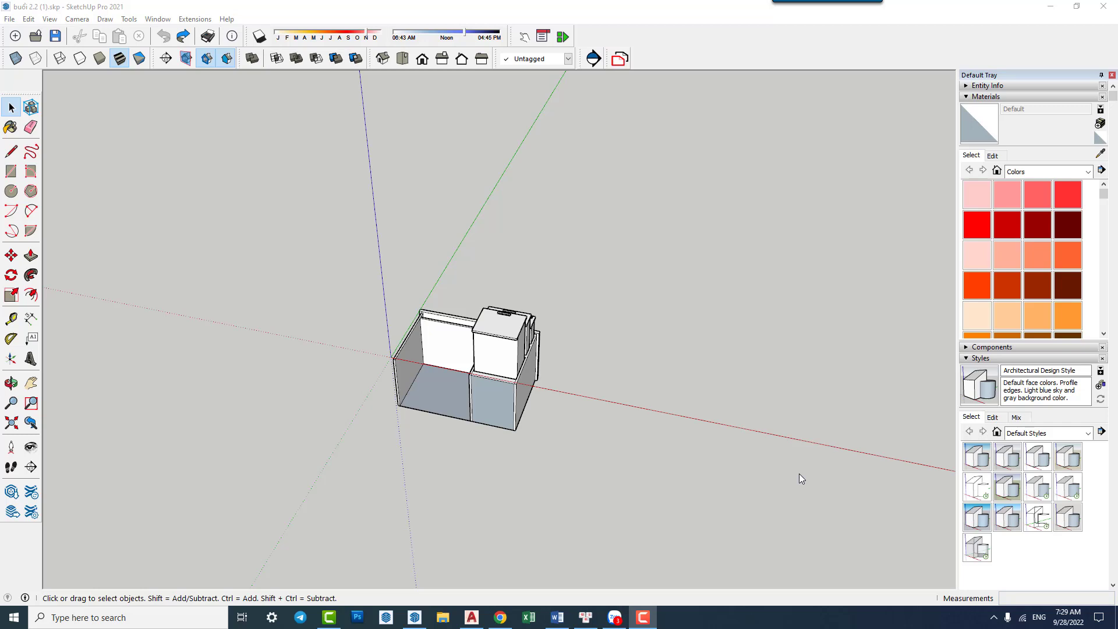
# Orbit and zoom around the box model, snapping to an isometric view.
pyautogui.scroll(3, 481, 384)
pyautogui.scroll(3, 502, 386)
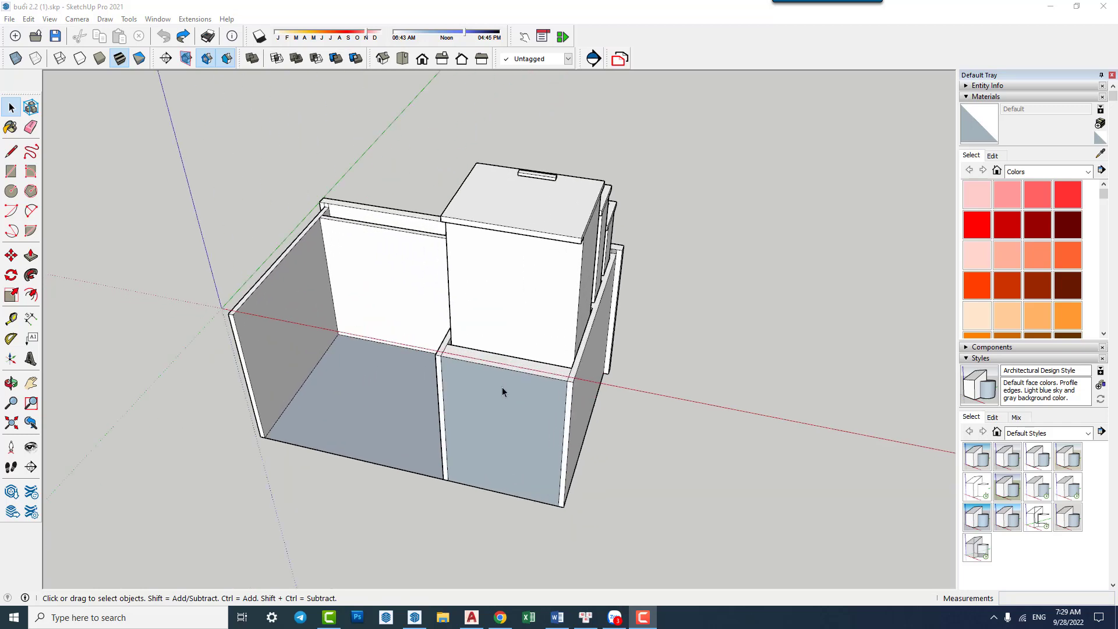
pyautogui.moveTo(502, 387); pyautogui.dragTo(522, 469, button='middle')
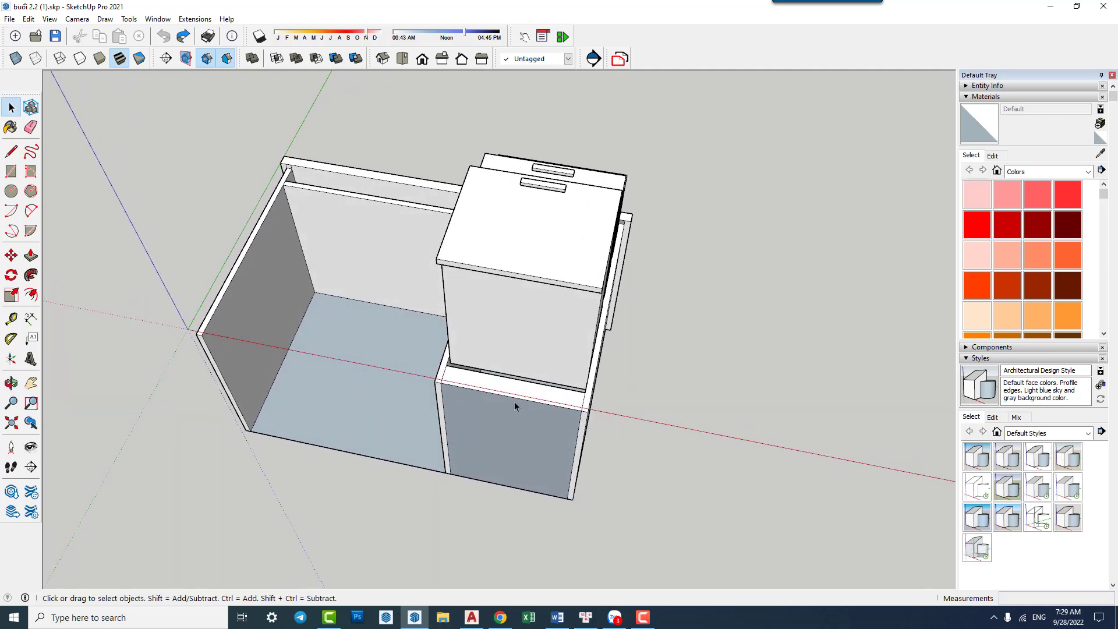
pyautogui.moveTo(517, 404); pyautogui.dragTo(518, 383, button='middle')
pyautogui.moveTo(443, 407)
pyautogui.mouseDown(button='middle')
pyautogui.moveTo(731, 380)
pyautogui.moveTo(593, 401)
pyautogui.mouseUp(button='middle')
pyautogui.moveTo(593, 402)
pyautogui.mouseDown()
pyautogui.moveTo(302, 425)
pyautogui.moveTo(554, 412)
pyautogui.moveTo(233, 407)
pyautogui.moveTo(512, 400)
pyautogui.moveTo(379, 372)
pyautogui.moveTo(520, 402)
pyautogui.moveTo(578, 377)
pyautogui.moveTo(489, 307)
pyautogui.moveTo(655, 385)
pyautogui.mouseUp()
pyautogui.press('space')
pyautogui.moveTo(660, 379)
pyautogui.mouseDown(button='middle')
pyautogui.moveTo(466, 389)
pyautogui.moveTo(590, 396)
pyautogui.moveTo(538, 403)
pyautogui.mouseUp(button='middle')
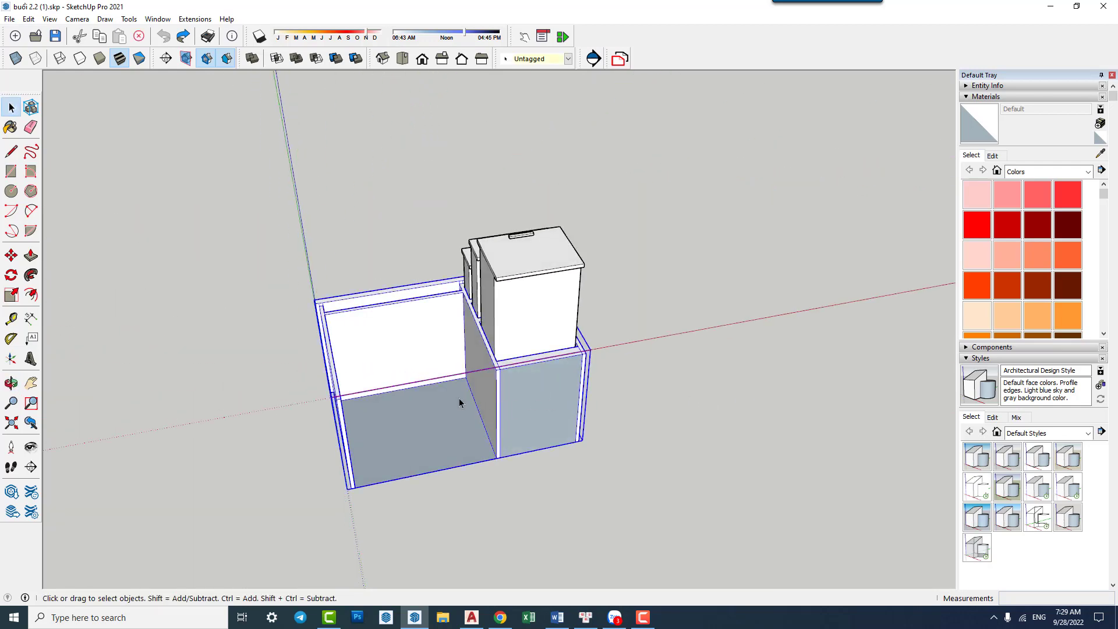
pyautogui.moveTo(459, 400); pyautogui.dragTo(490, 293, button='middle')
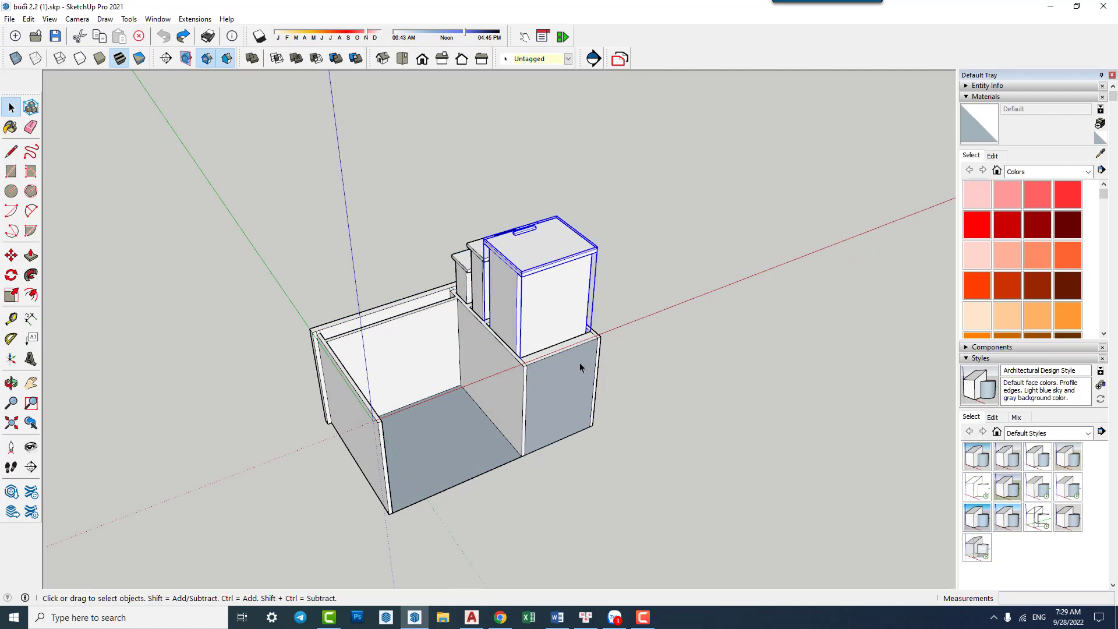
pyautogui.moveTo(634, 373)
pyautogui.mouseDown(button='middle')
pyautogui.moveTo(589, 454)
pyautogui.moveTo(486, 312)
pyautogui.mouseUp(button='middle')
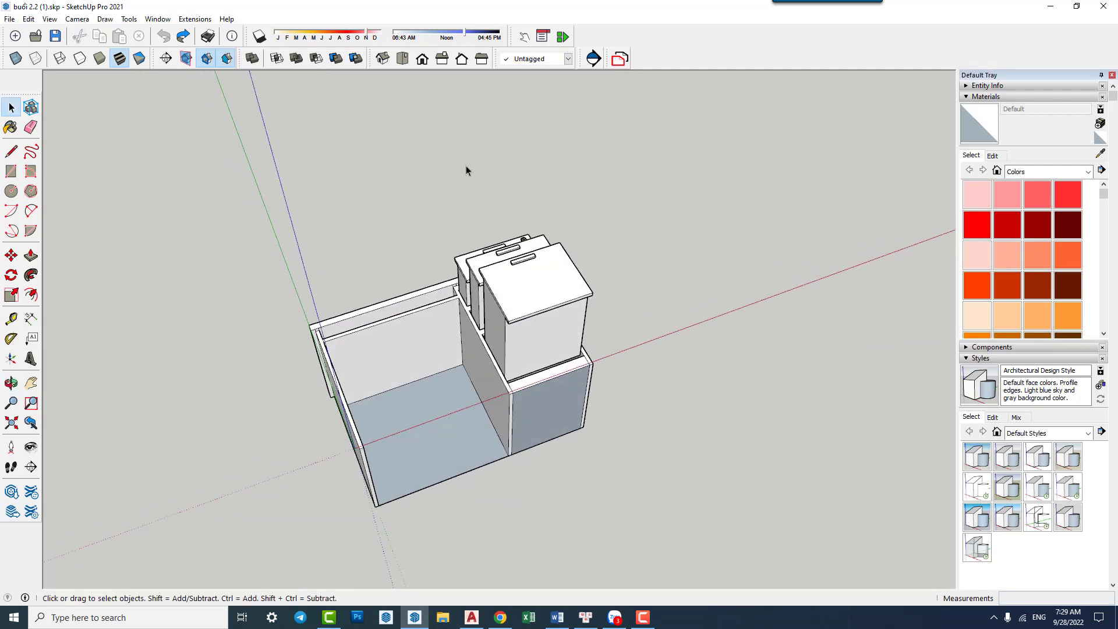
pyautogui.click(383, 62)
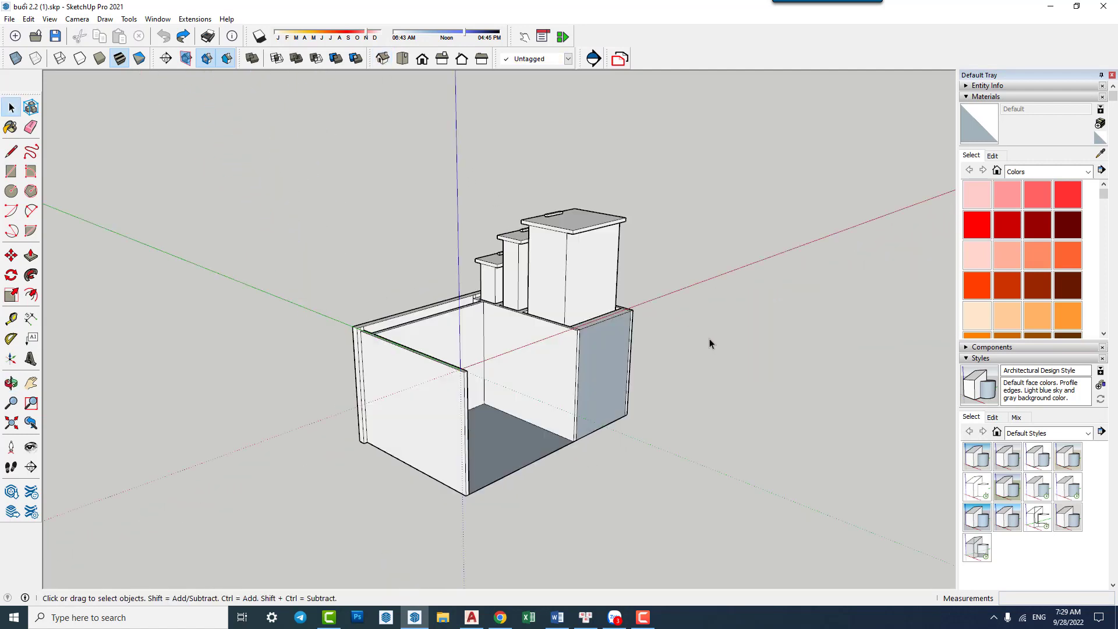
pyautogui.scroll(-3, 692, 353)
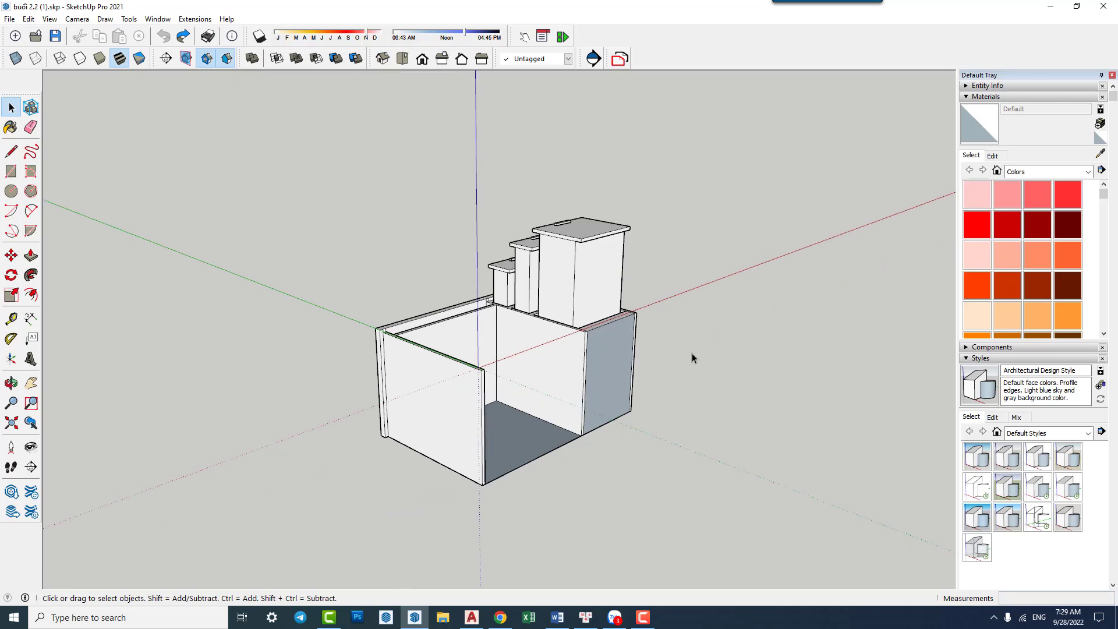
pyautogui.scroll(-2, 691, 358)
pyautogui.moveTo(691, 358)
pyautogui.mouseDown(button='middle')
pyautogui.moveTo(745, 379)
pyautogui.moveTo(543, 379)
pyautogui.mouseUp(button='middle')
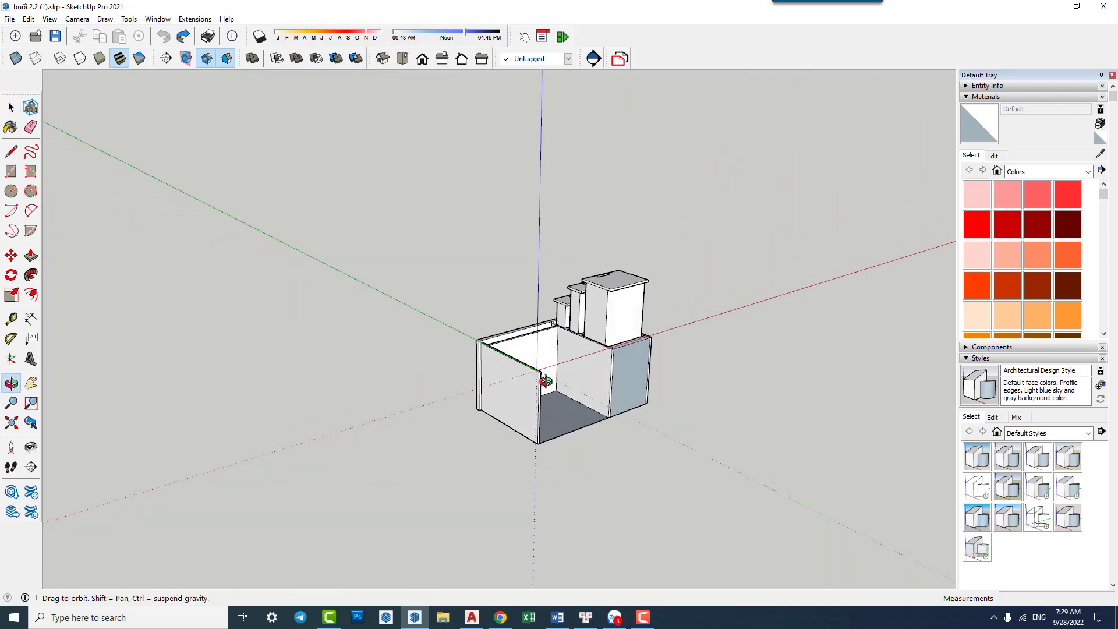
pyautogui.click(384, 58)
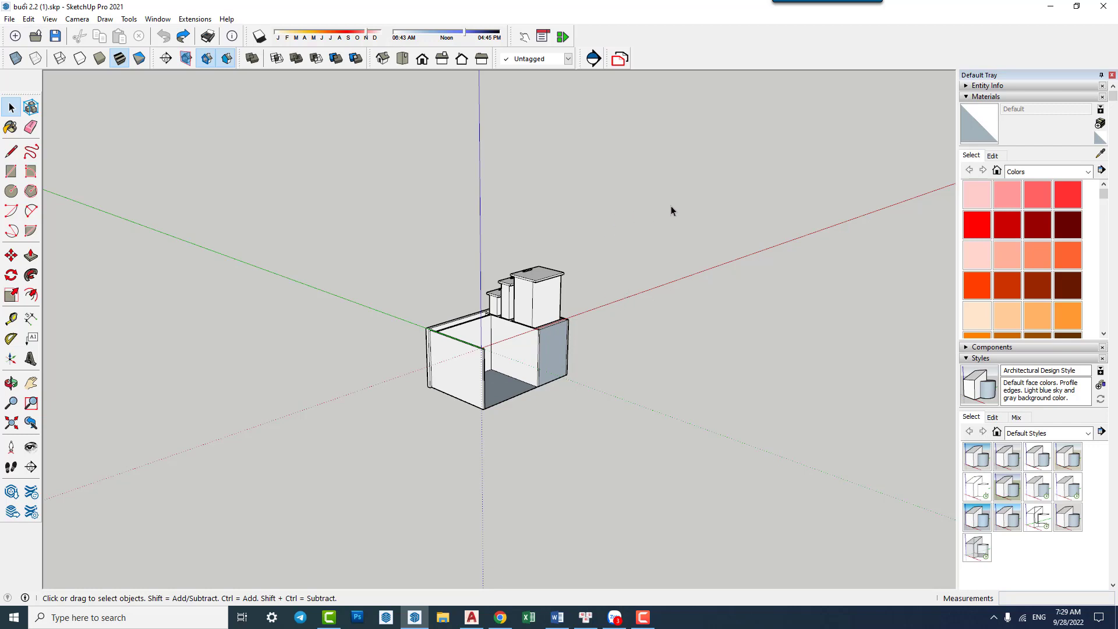
pyautogui.moveTo(671, 209); pyautogui.dragTo(398, 185, button='middle')
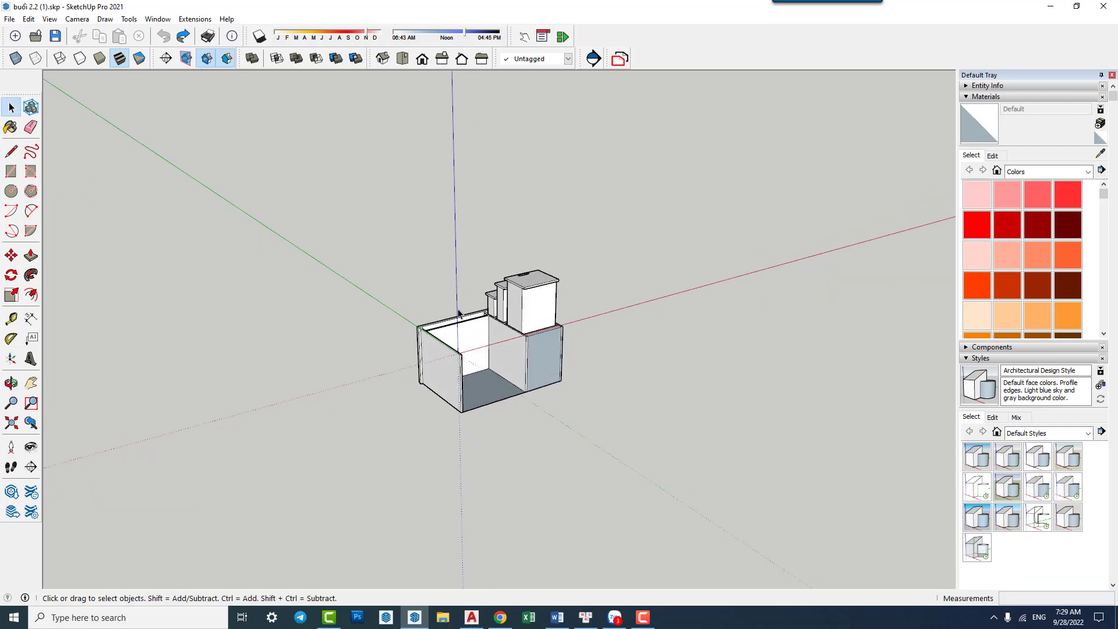
pyautogui.moveTo(384, 67); pyautogui.dragTo(482, 204, button='middle')
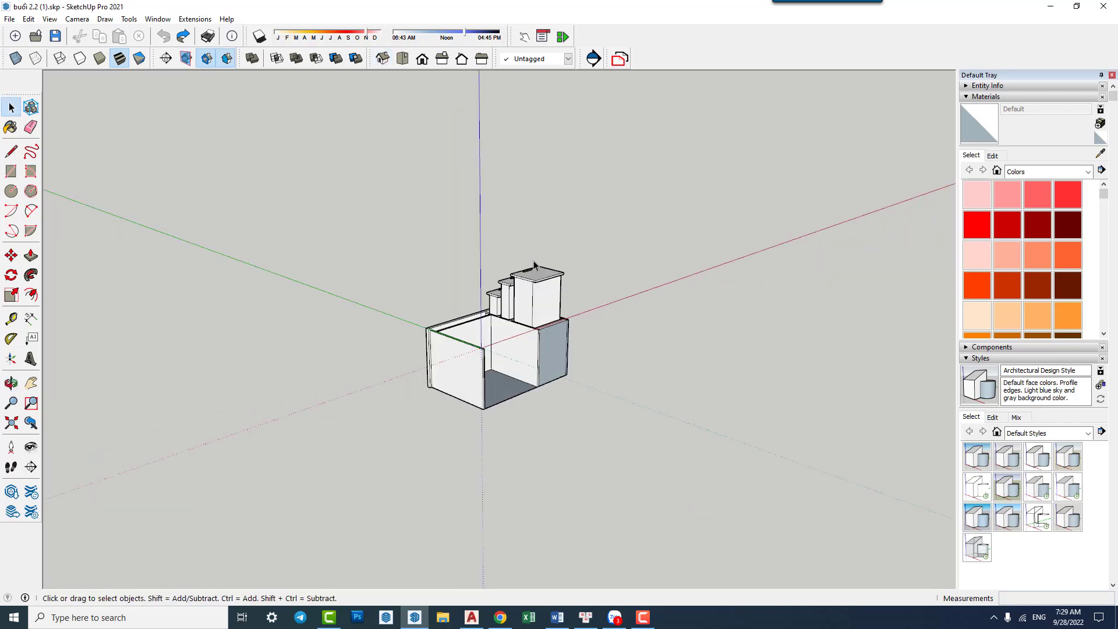
pyautogui.moveTo(534, 265)
pyautogui.mouseDown(button='middle')
pyautogui.moveTo(482, 529)
pyautogui.moveTo(442, 423)
pyautogui.moveTo(471, 368)
pyautogui.moveTo(368, 258)
pyautogui.moveTo(377, 282)
pyautogui.moveTo(509, 324)
pyautogui.moveTo(427, 320)
pyautogui.moveTo(585, 408)
pyautogui.moveTo(602, 379)
pyautogui.moveTo(619, 257)
pyautogui.moveTo(858, 425)
pyautogui.moveTo(719, 362)
pyautogui.moveTo(516, 382)
pyautogui.moveTo(537, 482)
pyautogui.moveTo(661, 526)
pyautogui.moveTo(309, 414)
pyautogui.moveTo(454, 396)
pyautogui.moveTo(506, 419)
pyautogui.moveTo(523, 463)
pyautogui.moveTo(474, 301)
pyautogui.mouseUp(button='middle')
# Select everything and rotate it 90° about its bottom corner so the desk stands upright.
pyautogui.moveTo(386, 76)
pyautogui.mouseDown(button='middle')
pyautogui.moveTo(609, 334)
pyautogui.moveTo(380, 215)
pyautogui.mouseUp(button='middle')
pyautogui.hotkey('ctrl', 'a')
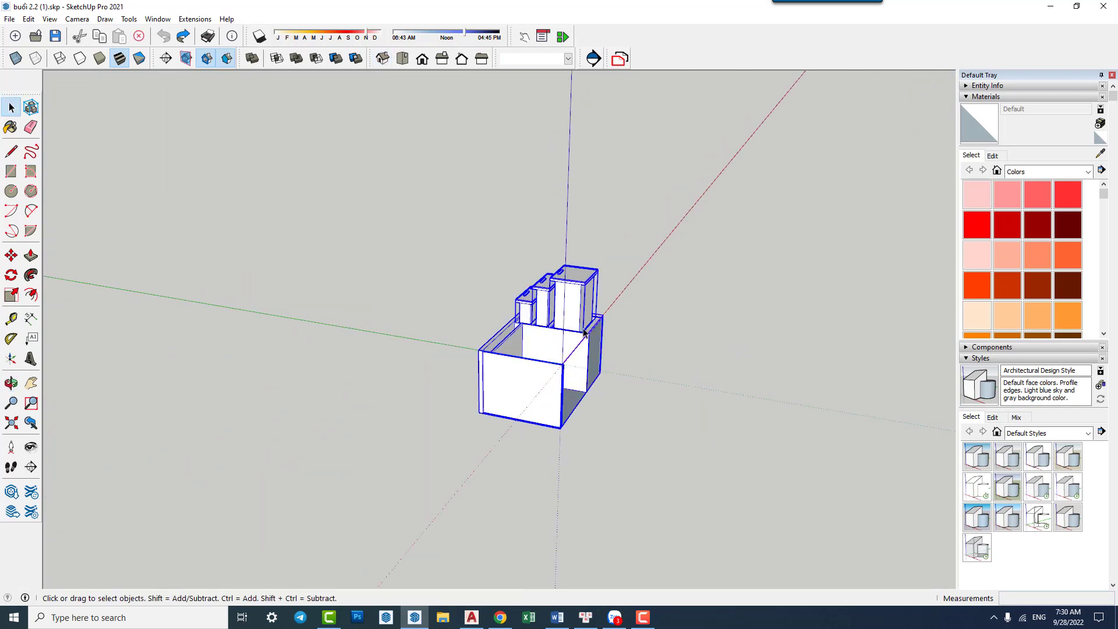
pyautogui.click(12, 276)
pyautogui.scroll(3, 585, 367)
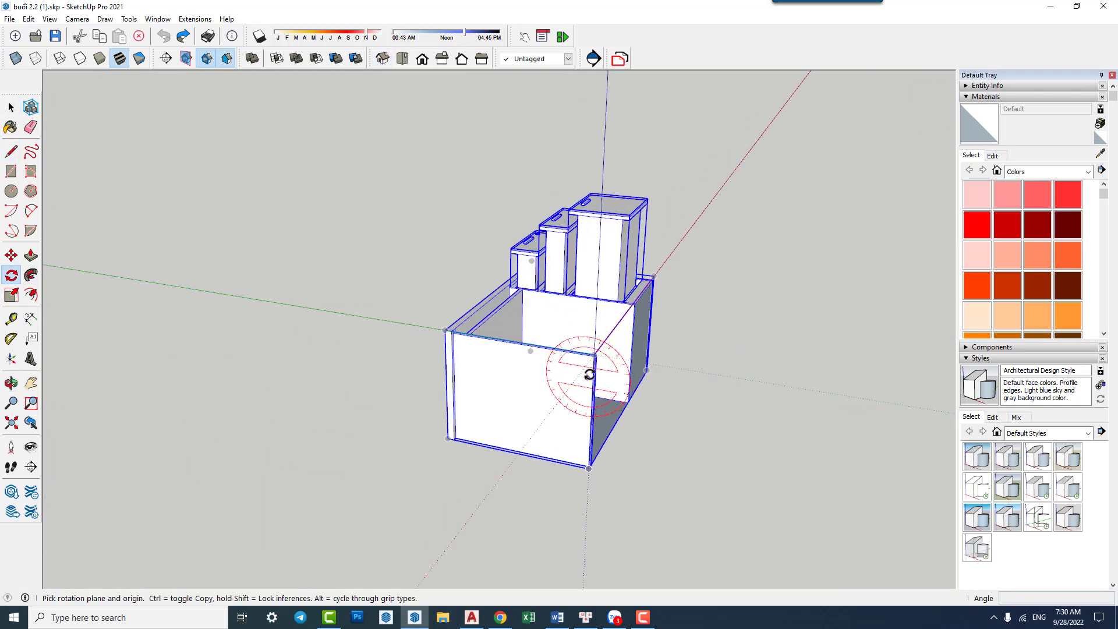
pyautogui.click(594, 355)
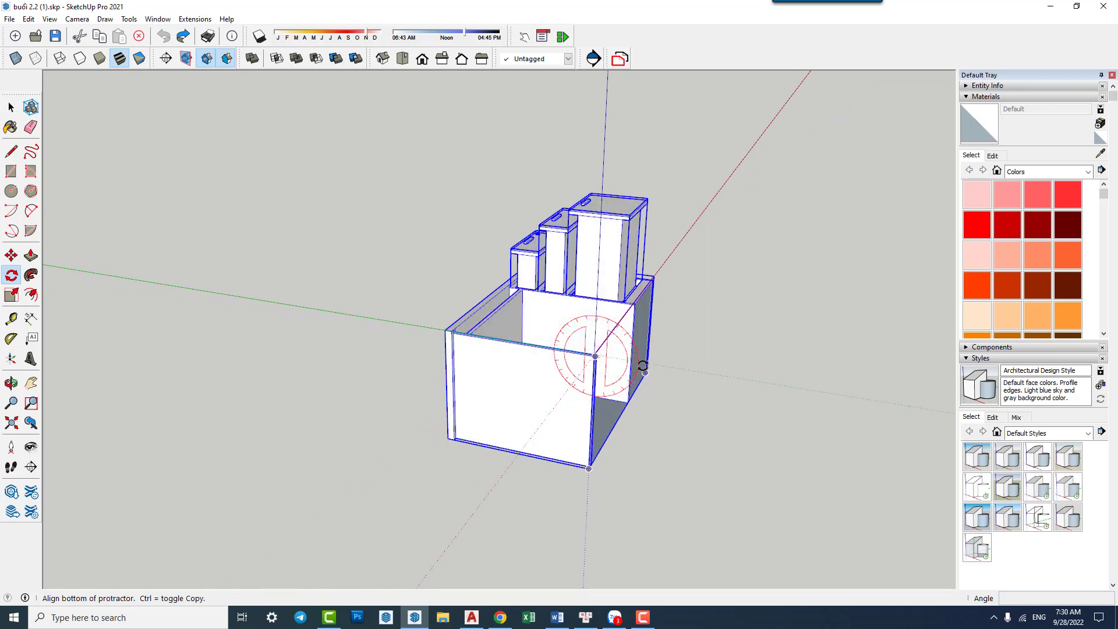
pyautogui.click(637, 366)
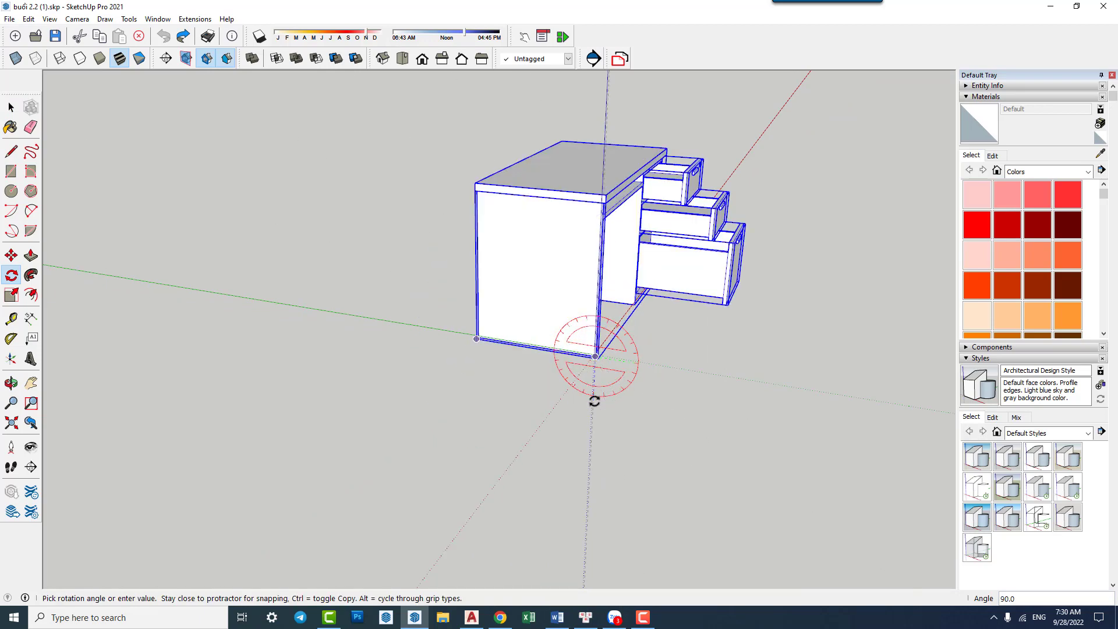
pyautogui.click(594, 401)
pyautogui.moveTo(607, 394); pyautogui.dragTo(647, 392, button='middle')
pyautogui.scroll(3, 579, 357)
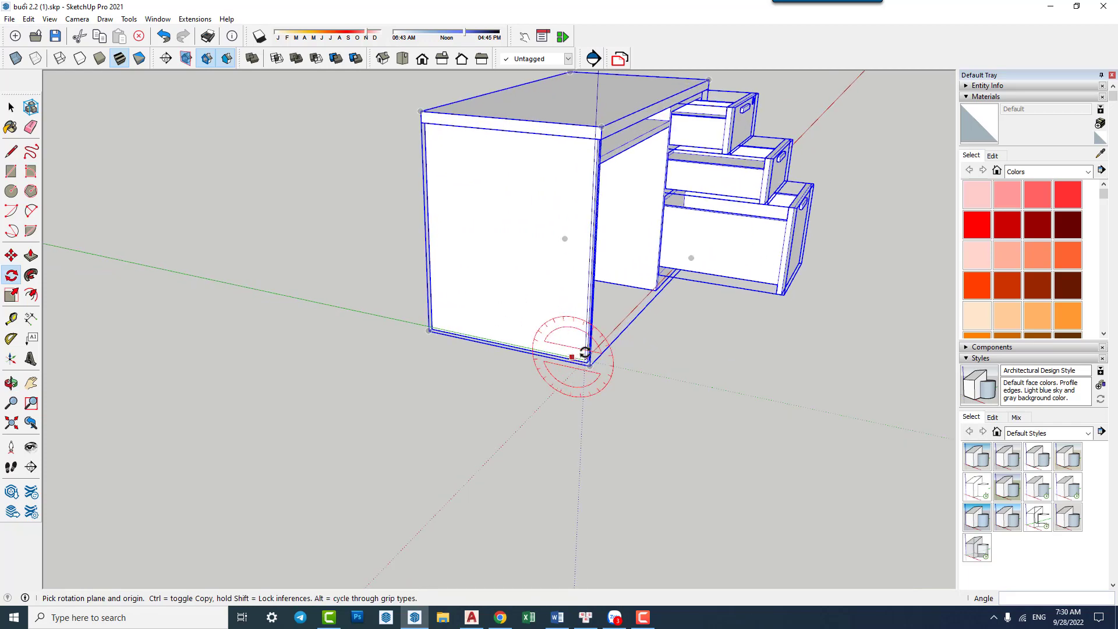
pyautogui.scroll(3, 634, 386)
pyautogui.scroll(-3, 634, 386)
pyautogui.press('space')
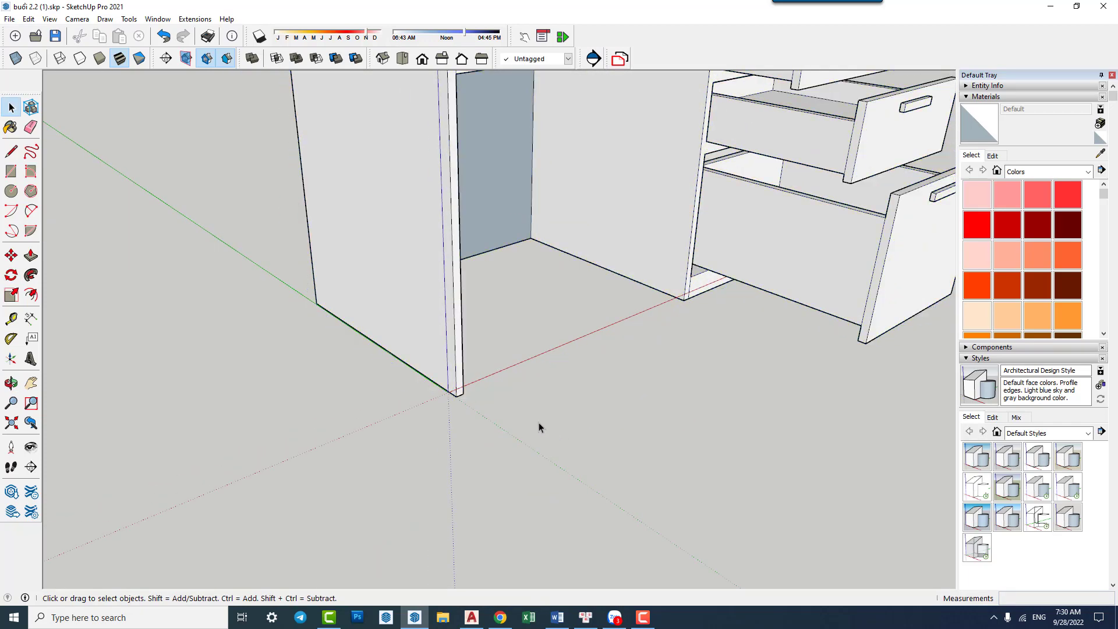
pyautogui.scroll(-3, 540, 421)
pyautogui.moveTo(629, 388)
pyautogui.mouseDown(button='middle')
pyautogui.moveTo(372, 387)
pyautogui.moveTo(634, 387)
pyautogui.moveTo(594, 352)
pyautogui.moveTo(637, 385)
pyautogui.moveTo(462, 389)
pyautogui.moveTo(544, 265)
pyautogui.moveTo(600, 326)
pyautogui.moveTo(534, 326)
pyautogui.moveTo(606, 375)
pyautogui.moveTo(544, 307)
pyautogui.mouseUp(button='middle')
pyautogui.scroll(-1, 594, 351)
pyautogui.click(584, 300)
pyautogui.scroll(3, 585, 304)
pyautogui.doubleClick(487, 299)
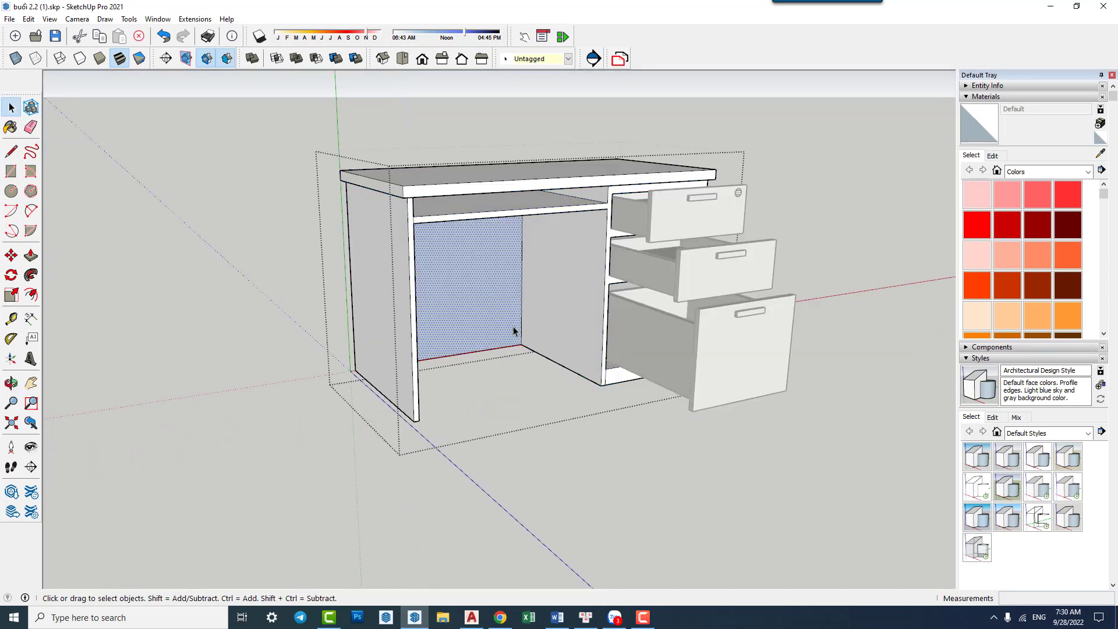
pyautogui.click(432, 284)
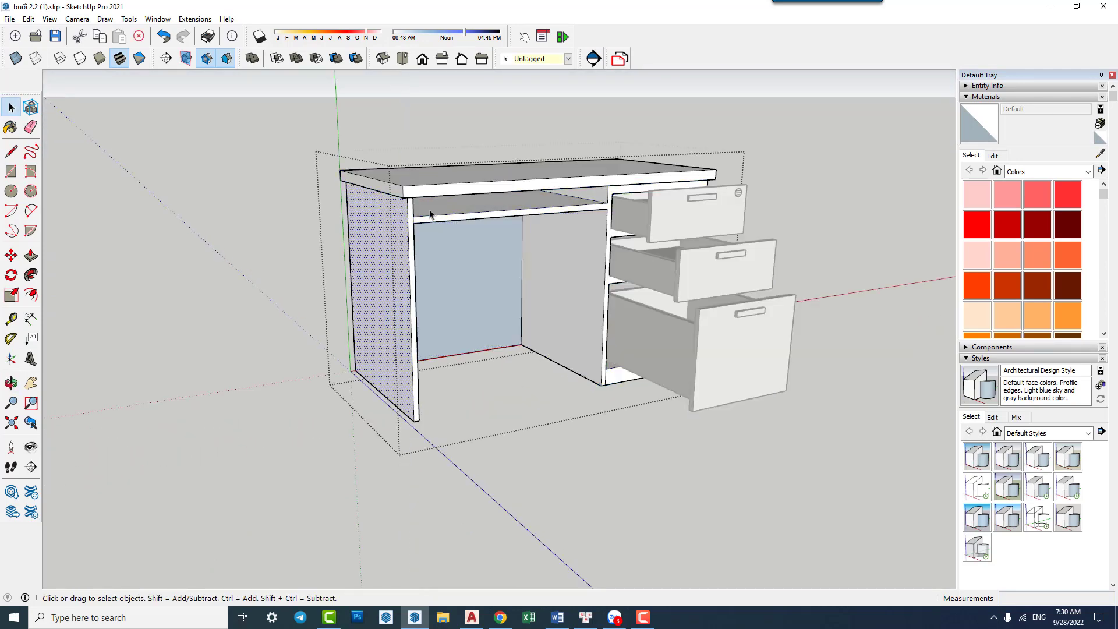
pyautogui.click(474, 181)
pyautogui.moveTo(518, 199)
pyautogui.mouseDown(button='middle')
pyautogui.moveTo(568, 326)
pyautogui.moveTo(577, 320)
pyautogui.mouseUp(button='middle')
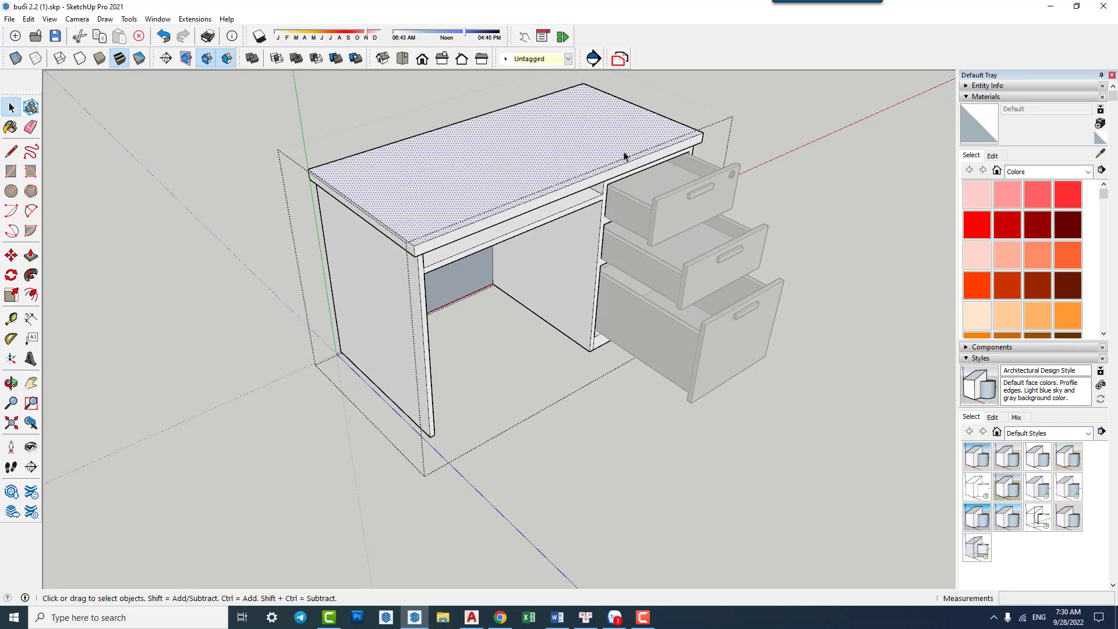
pyautogui.click(799, 220)
pyautogui.click(570, 193)
pyautogui.click(549, 464)
pyautogui.moveTo(549, 464)
pyautogui.mouseDown(button='middle')
pyautogui.moveTo(439, 416)
pyautogui.moveTo(523, 269)
pyautogui.moveTo(392, 270)
pyautogui.moveTo(467, 337)
pyautogui.mouseUp(button='middle')
pyautogui.scroll(2, 482, 212)
pyautogui.scroll(2, 460, 192)
pyautogui.moveTo(457, 194)
pyautogui.mouseDown(button='middle')
pyautogui.moveTo(457, 257)
pyautogui.moveTo(430, 319)
pyautogui.mouseUp(button='middle')
# Draw a rectangle spanning the full desk top.
pyautogui.scroll(-2, 429, 320)
pyautogui.click(335, 150)
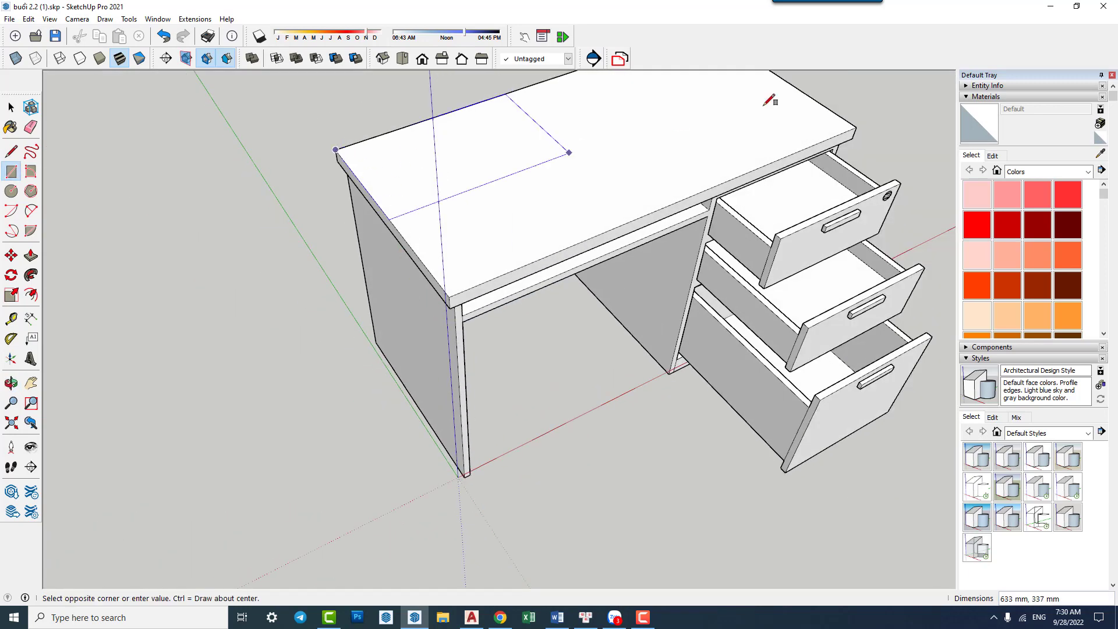
pyautogui.click(856, 126)
pyautogui.moveTo(619, 225); pyautogui.dragTo(606, 294, button='middle')
pyautogui.press('p')
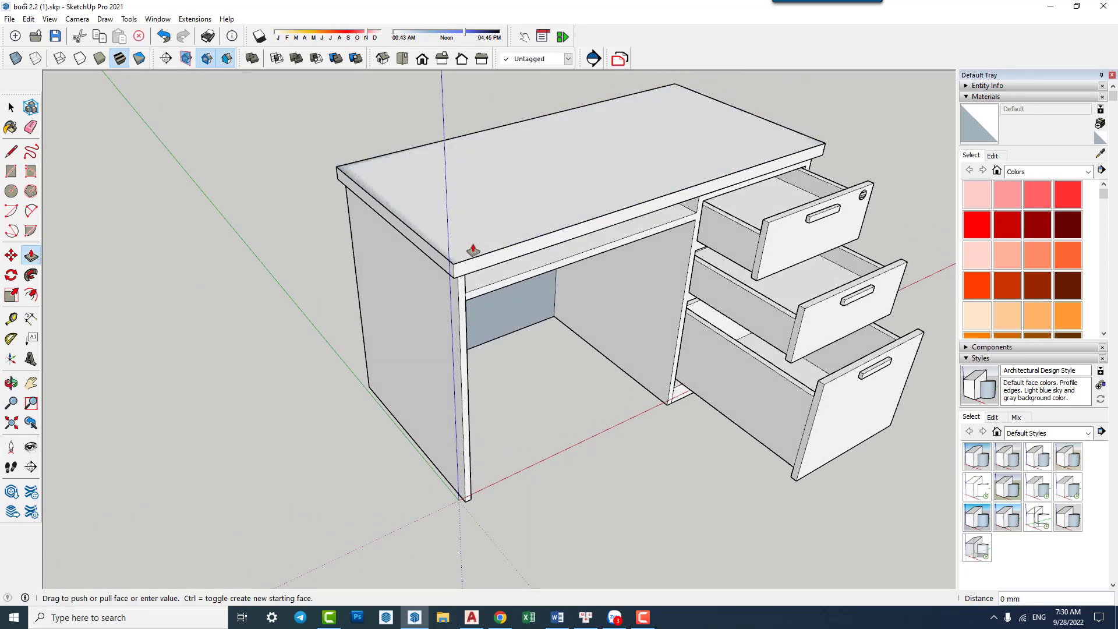
pyautogui.press('space')
pyautogui.click(494, 225)
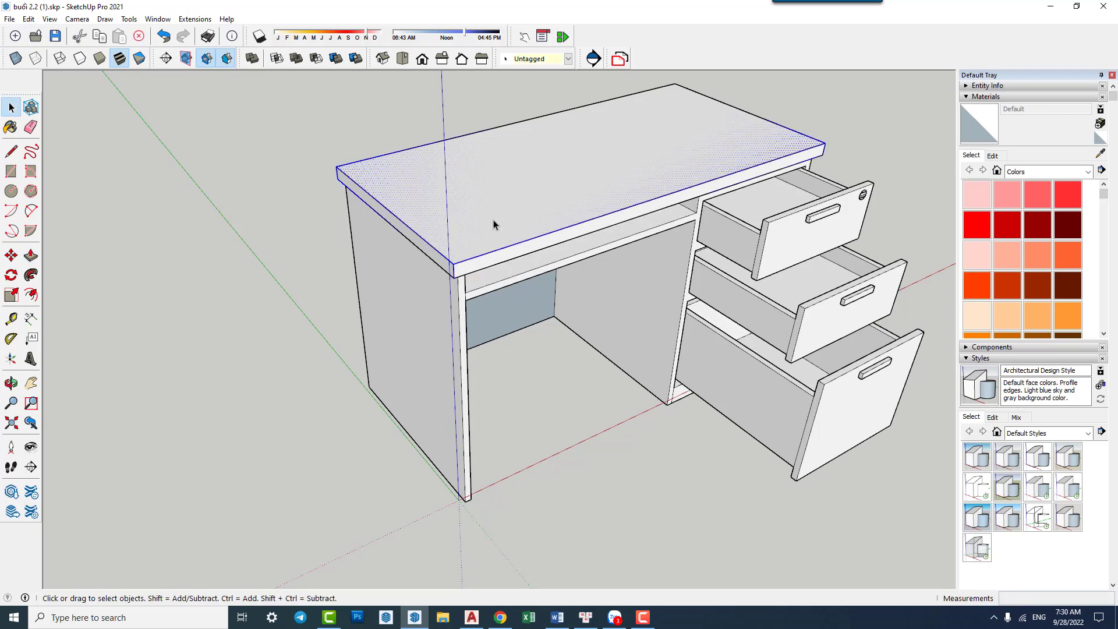
pyautogui.keyDown('shift'); pyautogui.click(530, 225); pyautogui.keyUp('shift')
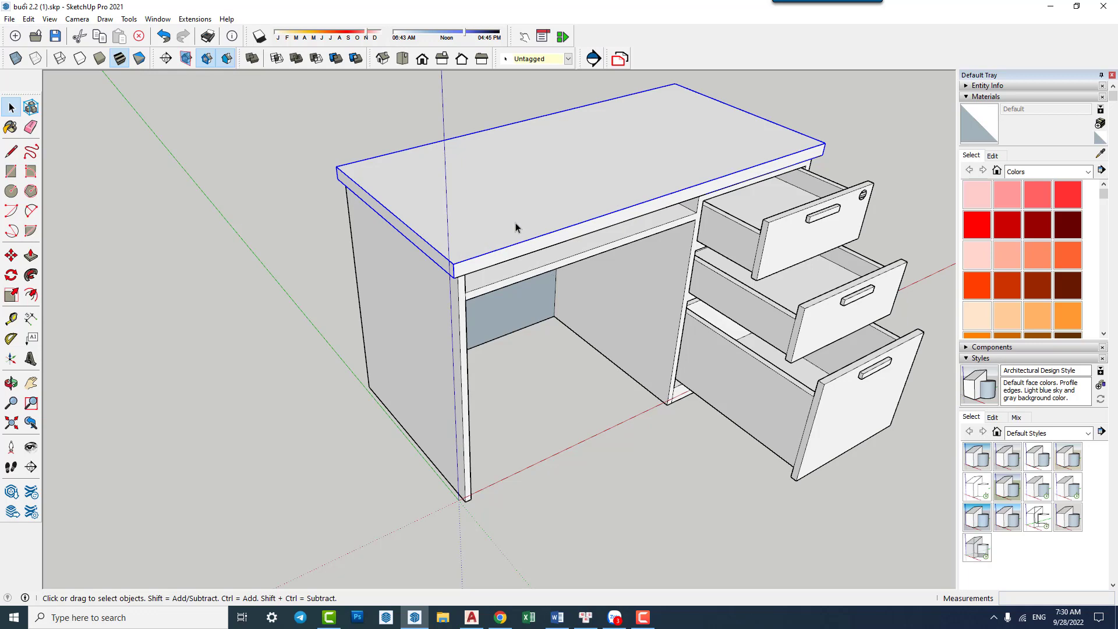
# Redraw the left side panel's base and push/pull it up to full height.
pyautogui.moveTo(501, 318); pyautogui.dragTo(497, 264, button='middle')
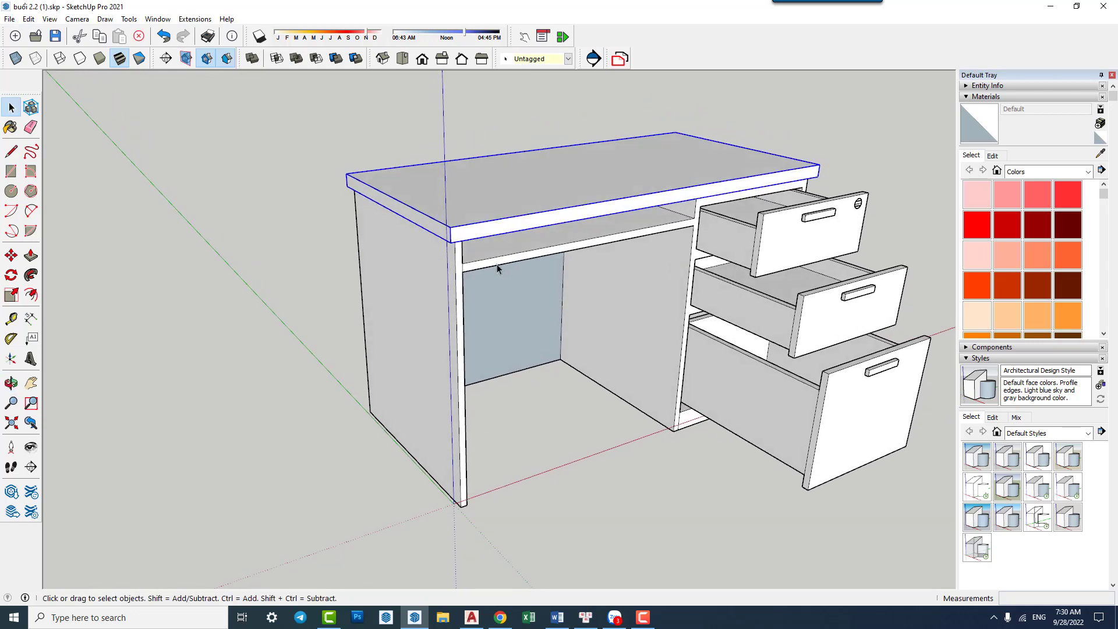
pyautogui.press('r')
pyautogui.scroll(3, 430, 150)
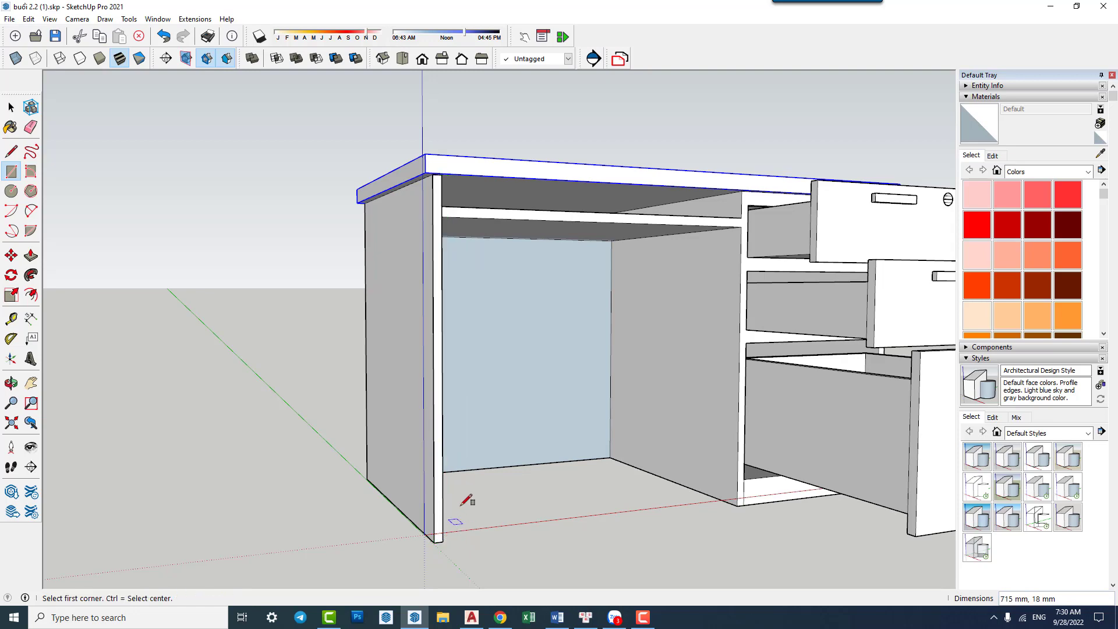
pyautogui.moveTo(465, 501); pyautogui.dragTo(524, 527, button='middle')
pyautogui.press('p')
pyautogui.click(442, 460)
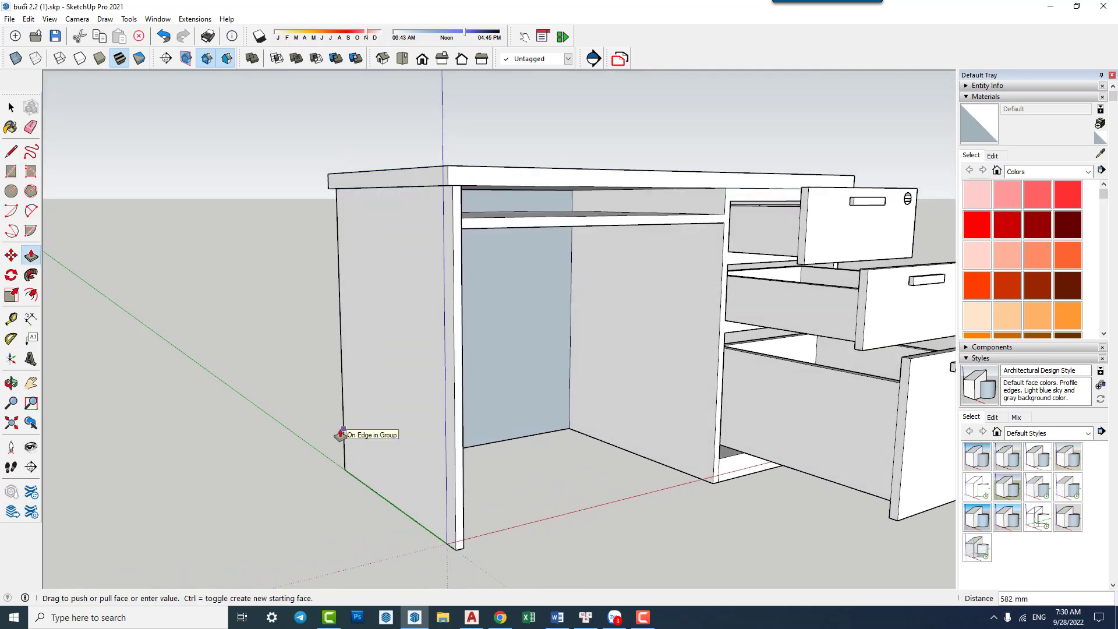
pyautogui.click(342, 434)
pyautogui.press('space')
pyautogui.click(403, 306)
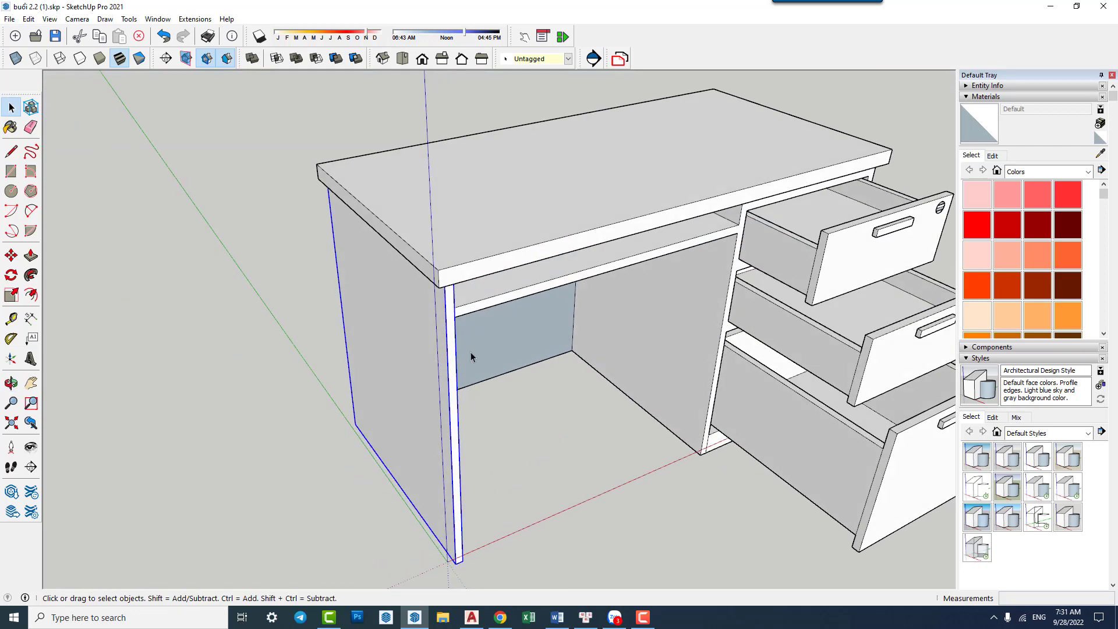
# Copy the tabletop and left side panel 1406 mm to the right along red.
pyautogui.moveTo(481, 279); pyautogui.dragTo(470, 351, button='middle')
pyautogui.click(484, 302)
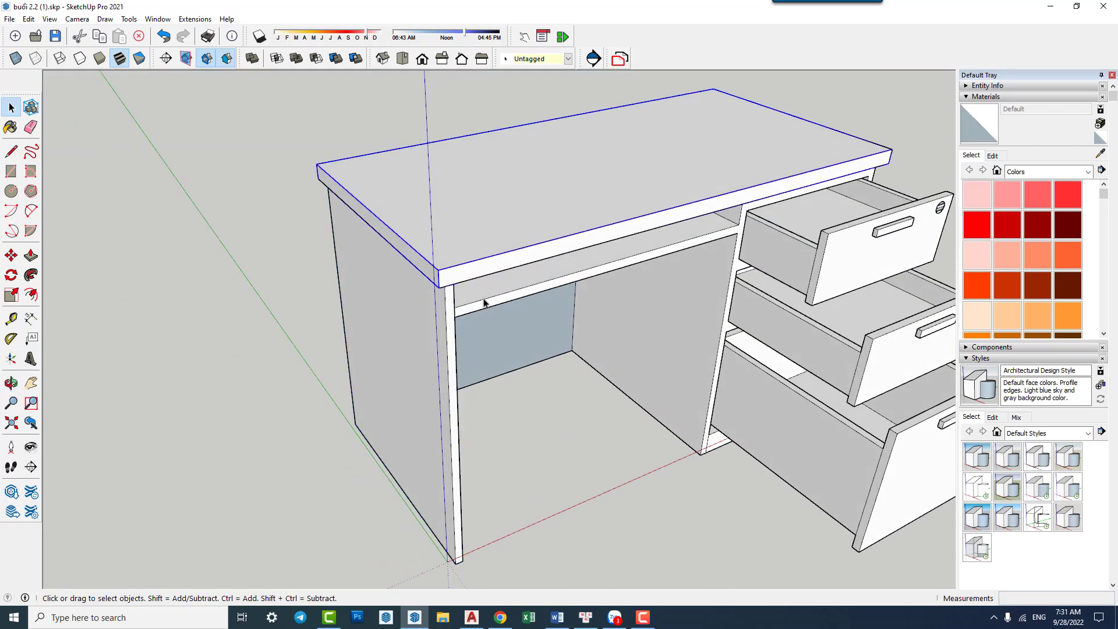
pyautogui.click(473, 269)
pyautogui.scroll(-5, 484, 244)
pyautogui.scroll(-3, 506, 392)
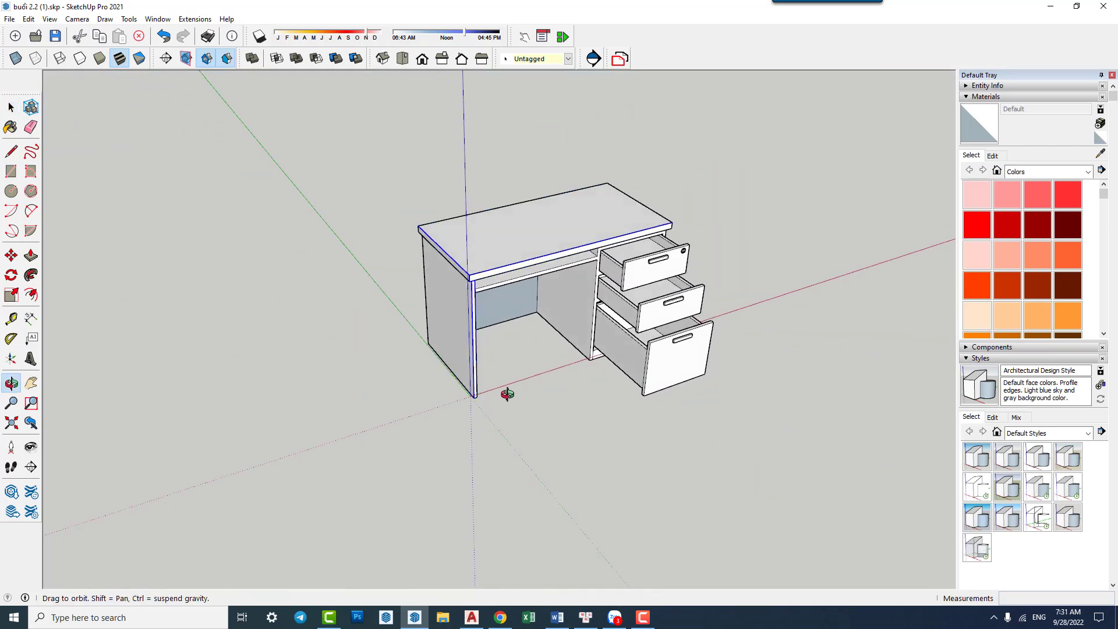
pyautogui.press('m')
pyautogui.click(509, 430)
pyautogui.click(781, 382)
pyautogui.press('space')
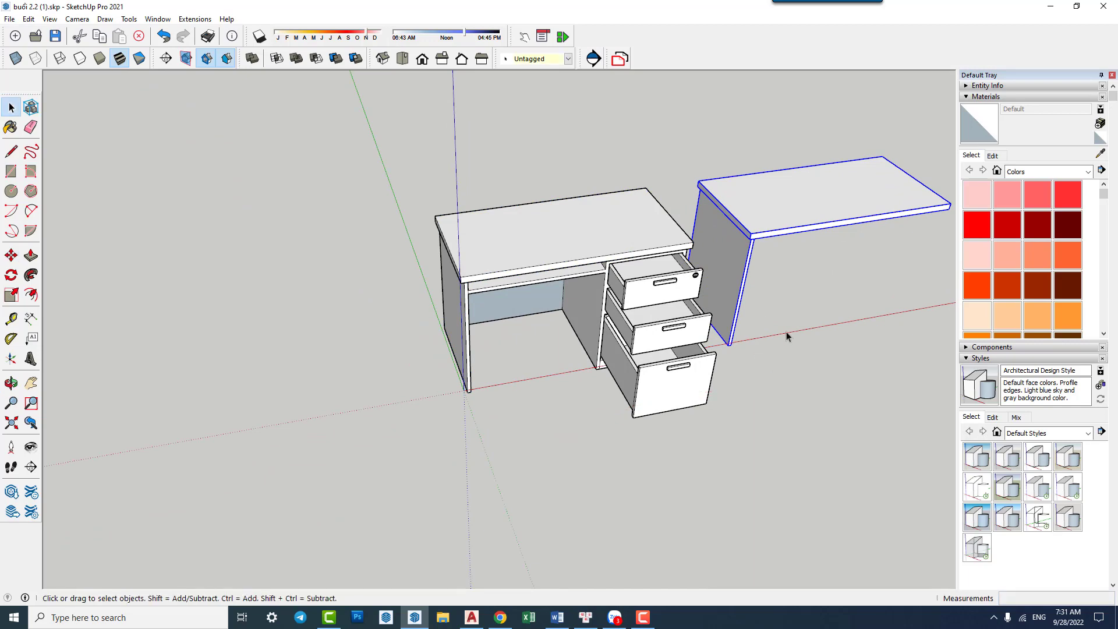
pyautogui.click(789, 332)
# Copy the leg panel to the other end of the new tabletop.
pyautogui.moveTo(756, 295)
pyautogui.mouseDown(button='middle')
pyautogui.moveTo(497, 300)
pyautogui.moveTo(540, 321)
pyautogui.mouseUp(button='middle')
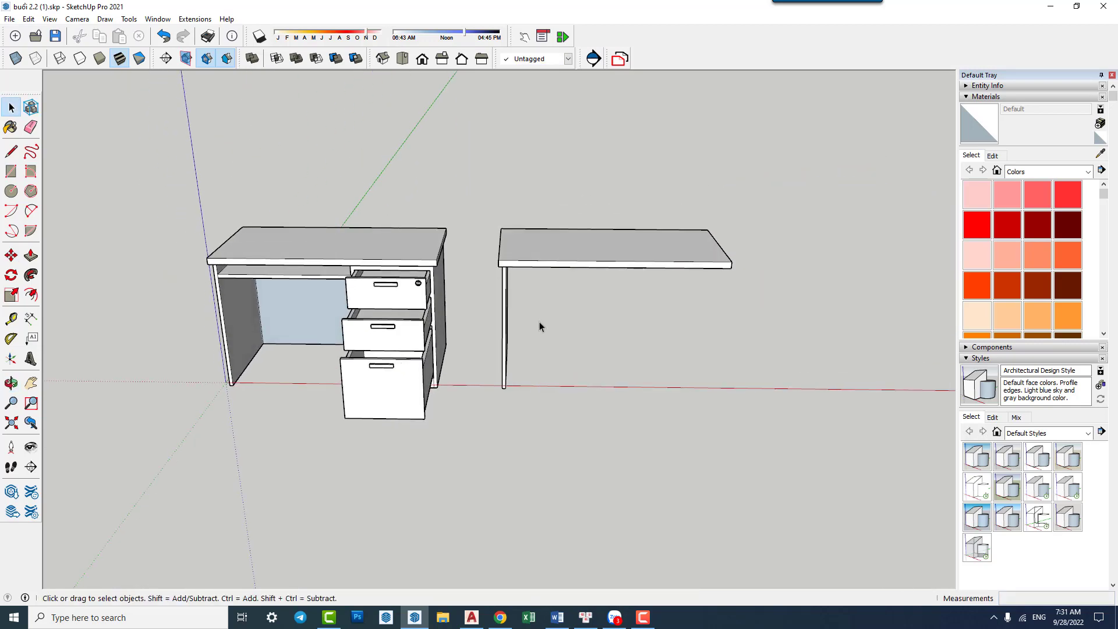
pyautogui.moveTo(513, 283)
pyautogui.mouseDown(button='middle')
pyautogui.moveTo(445, 267)
pyautogui.moveTo(557, 266)
pyautogui.mouseUp(button='middle')
pyautogui.moveTo(573, 314); pyautogui.dragTo(500, 283, button='middle')
pyautogui.click(520, 300)
pyautogui.scroll(1, 501, 284)
pyautogui.scroll(2, 512, 284)
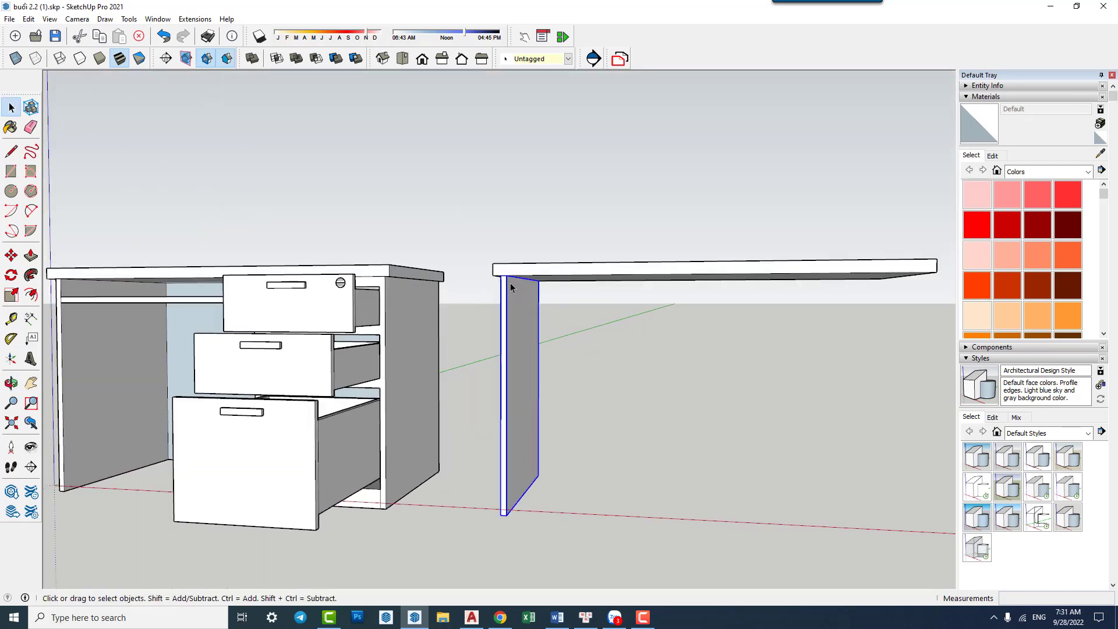
pyautogui.scroll(2, 513, 280)
pyautogui.scroll(2, 514, 276)
pyautogui.scroll(-3, 515, 275)
pyautogui.moveTo(559, 202)
pyautogui.mouseDown(button='middle')
pyautogui.moveTo(520, 376)
pyautogui.moveTo(572, 317)
pyautogui.mouseUp(button='middle')
pyautogui.scroll(-3, 572, 318)
pyautogui.moveTo(616, 357); pyautogui.dragTo(582, 262, button='middle')
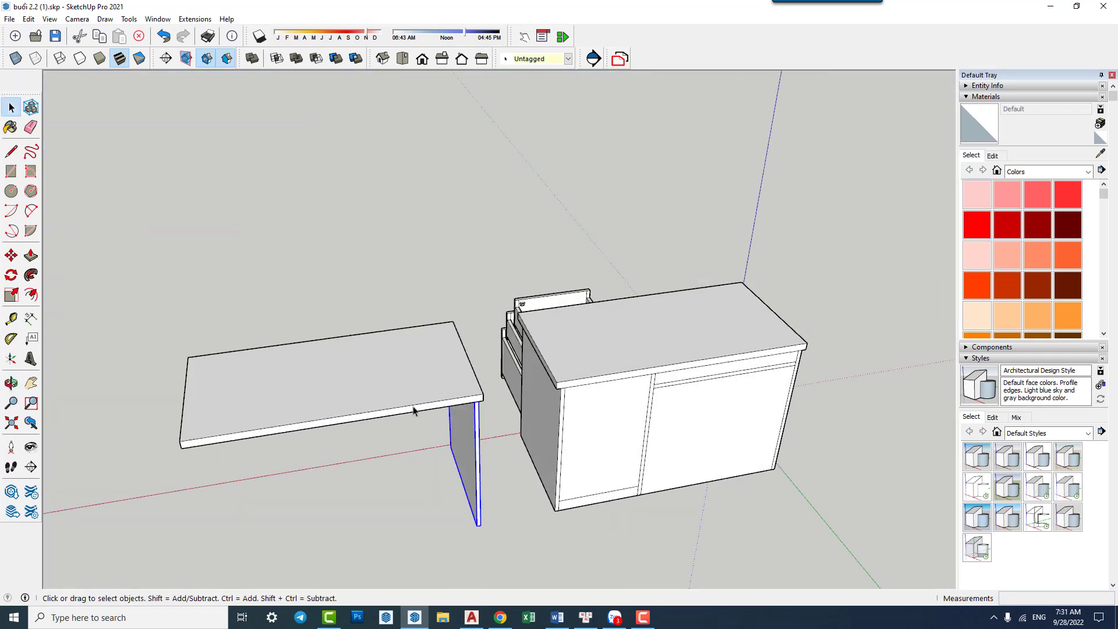
pyautogui.scroll(1, 583, 291)
pyautogui.scroll(2, 598, 313)
pyautogui.press('m')
pyautogui.scroll(1, 598, 313)
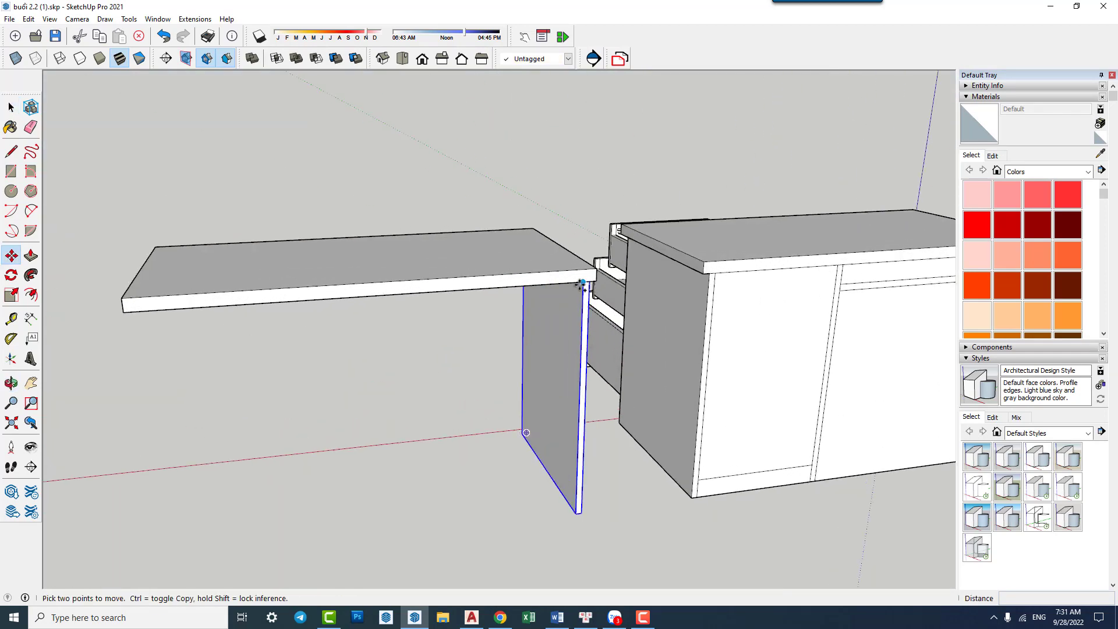
pyautogui.click(581, 284)
pyautogui.scroll(-1, 470, 312)
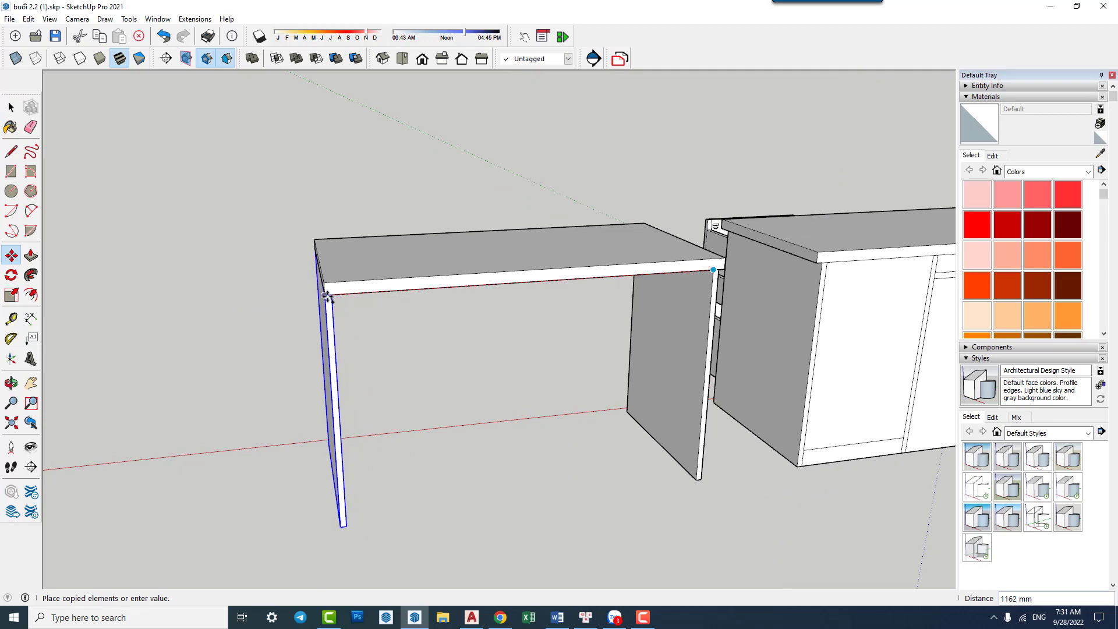
pyautogui.scroll(3, 714, 275)
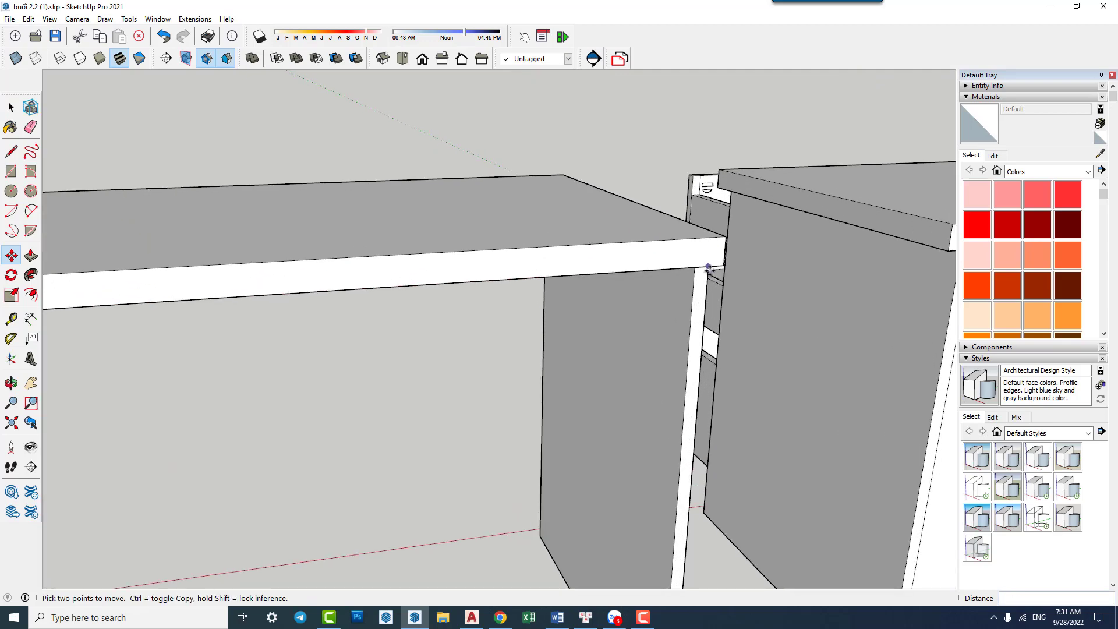
pyautogui.press('space')
pyautogui.scroll(-3, 459, 380)
pyautogui.moveTo(459, 380)
pyautogui.mouseDown(button='middle')
pyautogui.moveTo(749, 362)
pyautogui.moveTo(620, 291)
pyautogui.mouseUp(button='middle')
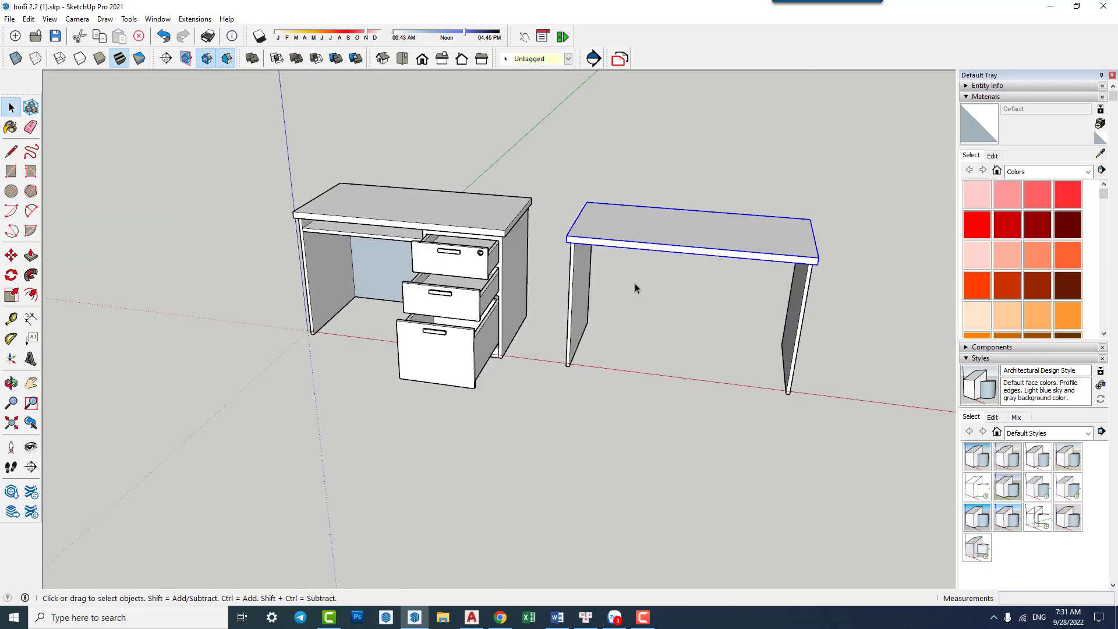
# Copy the second desk's end panel inward using Move with Ctrl.
pyautogui.scroll(2, 329, 245)
pyautogui.moveTo(329, 245)
pyautogui.mouseDown(button='middle')
pyautogui.moveTo(547, 247)
pyautogui.moveTo(486, 238)
pyautogui.mouseUp(button='middle')
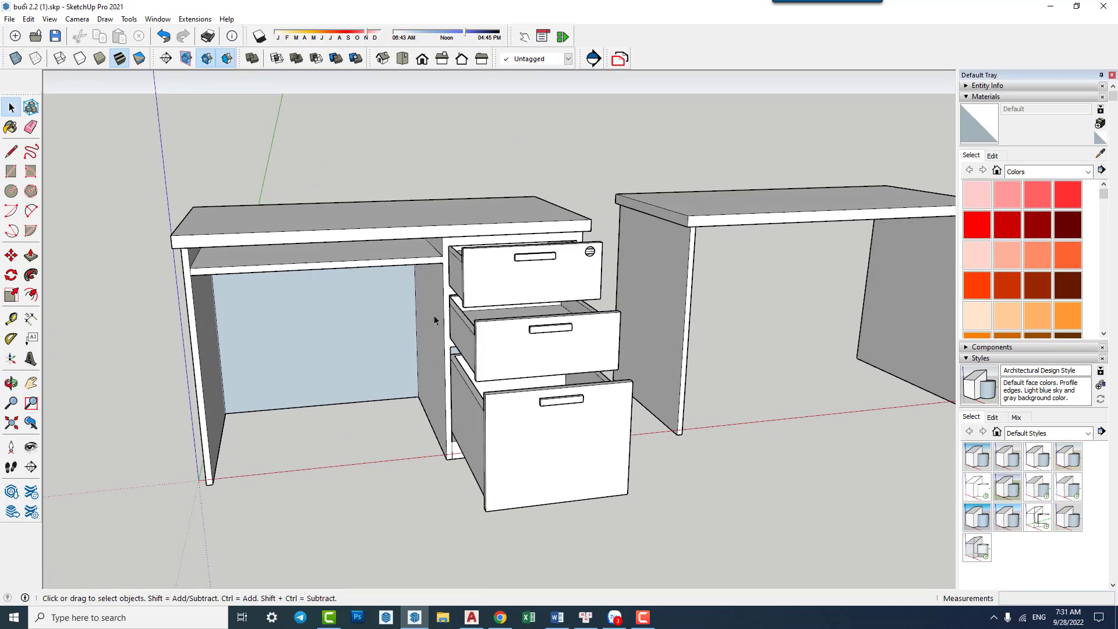
pyautogui.moveTo(454, 377); pyautogui.dragTo(811, 265, button='middle')
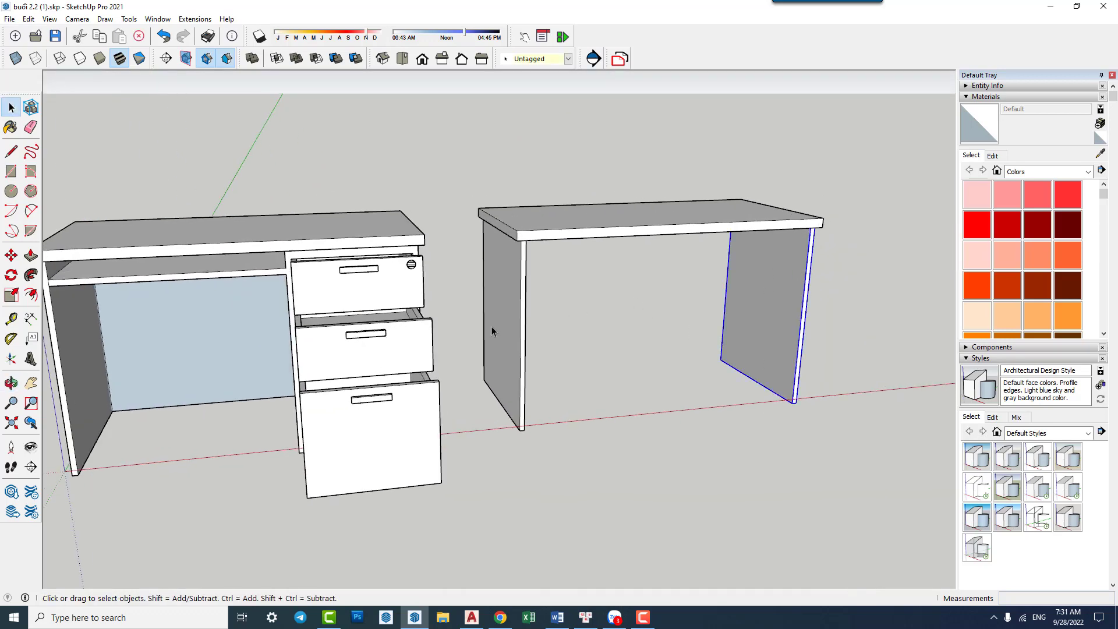
pyautogui.press('m')
pyautogui.scroll(3, 382, 297)
pyautogui.moveTo(408, 245)
pyautogui.mouseDown(button='middle')
pyautogui.moveTo(522, 199)
pyautogui.moveTo(478, 267)
pyautogui.moveTo(320, 293)
pyautogui.moveTo(569, 288)
pyautogui.moveTo(414, 342)
pyautogui.moveTo(527, 220)
pyautogui.moveTo(519, 205)
pyautogui.mouseUp(button='middle')
pyautogui.scroll(-3, 461, 289)
pyautogui.scroll(5, 500, 289)
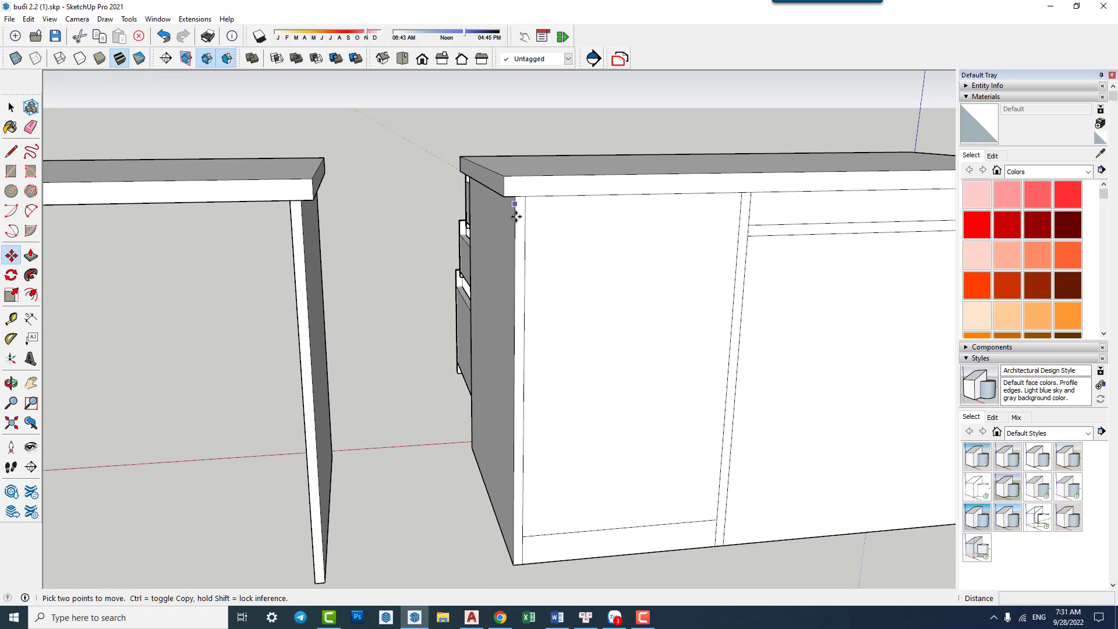
pyautogui.scroll(-3, 437, 236)
pyautogui.click(482, 223)
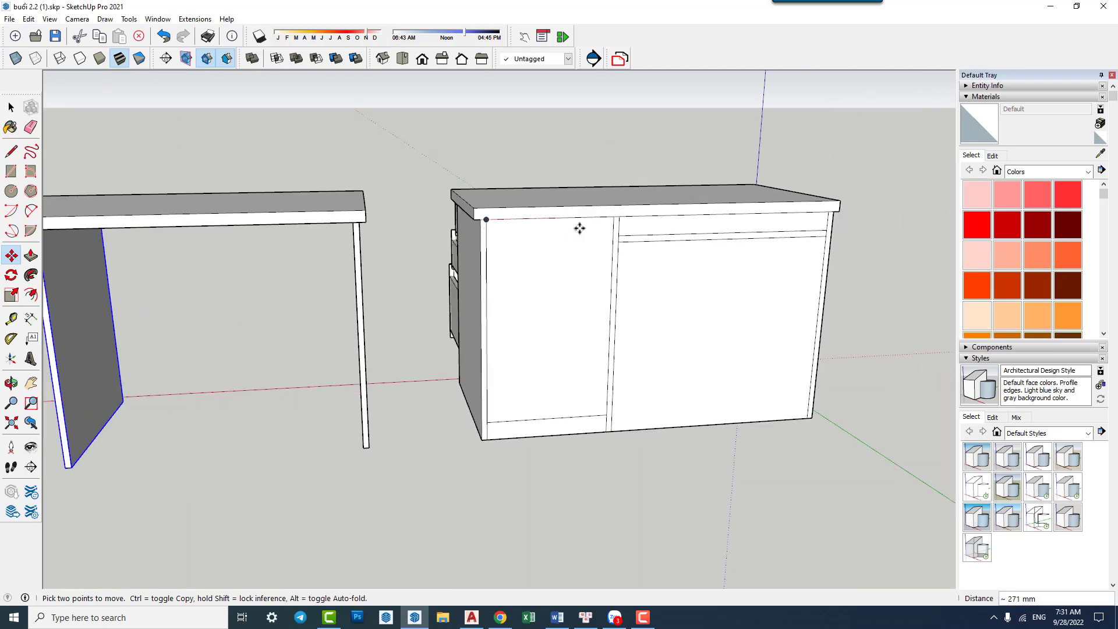
pyautogui.scroll(-3, 609, 231)
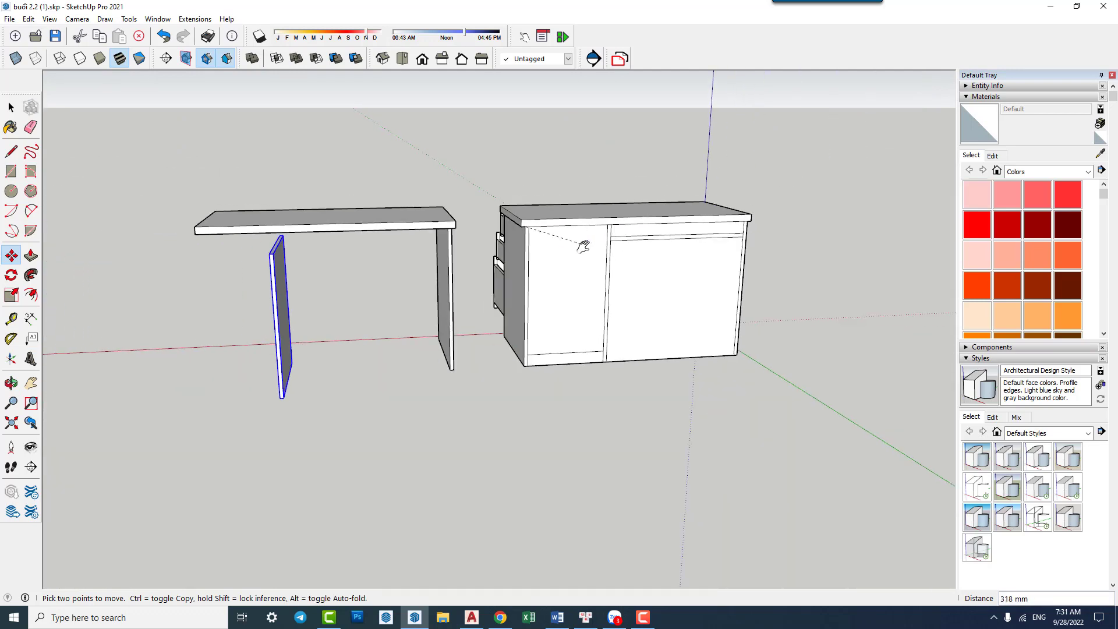
pyautogui.scroll(1, 611, 242)
pyautogui.press('ctrl')
pyautogui.scroll(2, 614, 241)
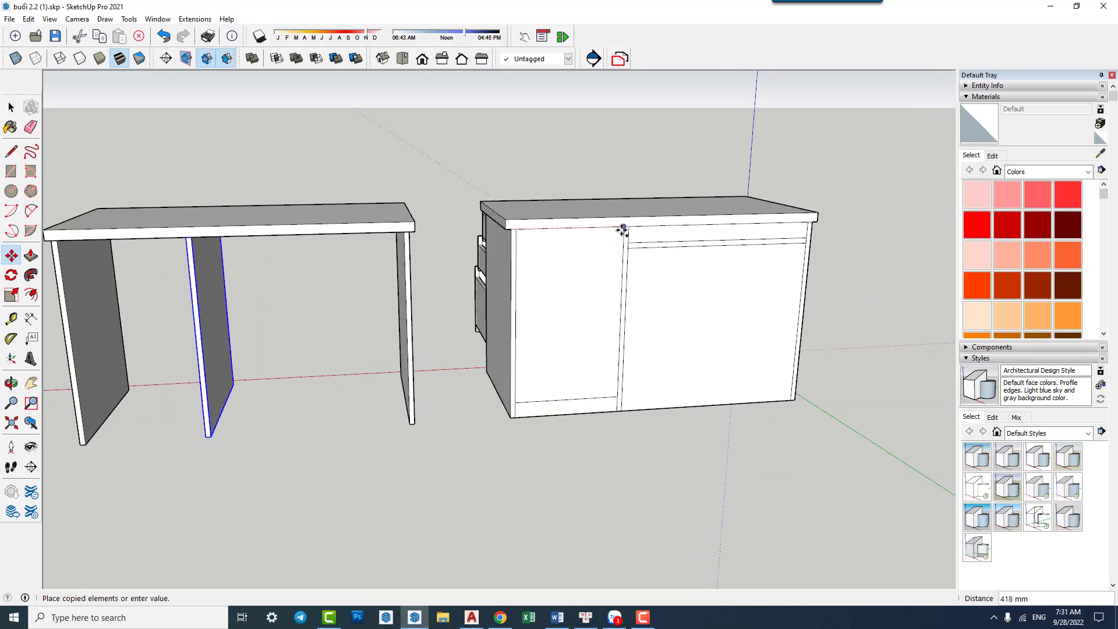
pyautogui.press('space')
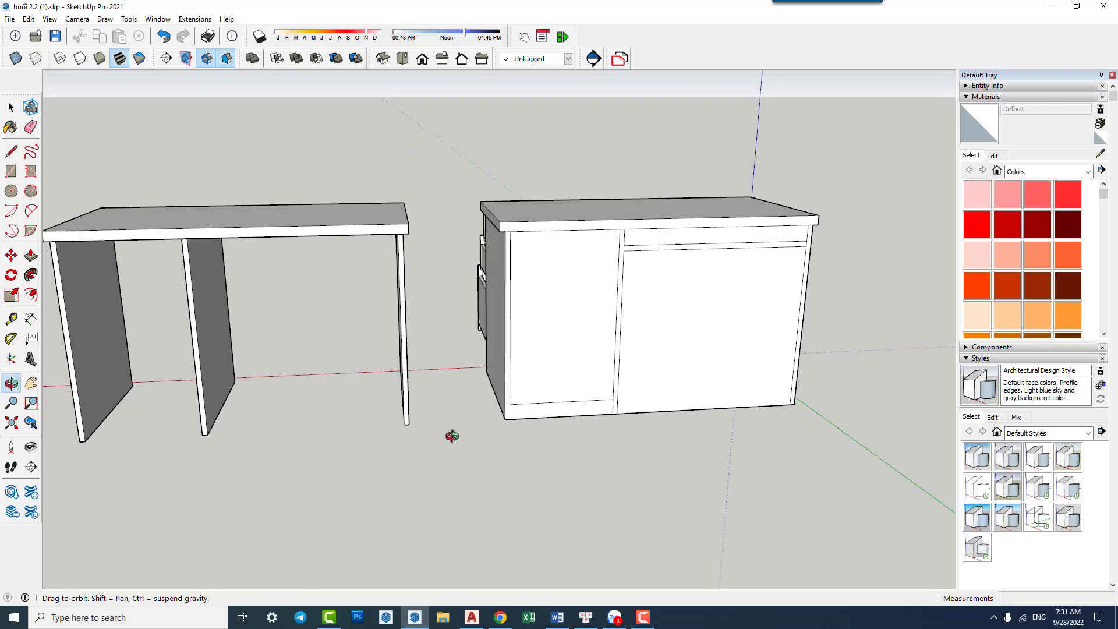
# Delete the misplaced copied panel.
pyautogui.moveTo(541, 431); pyautogui.dragTo(412, 432, button='middle')
pyautogui.click(641, 367)
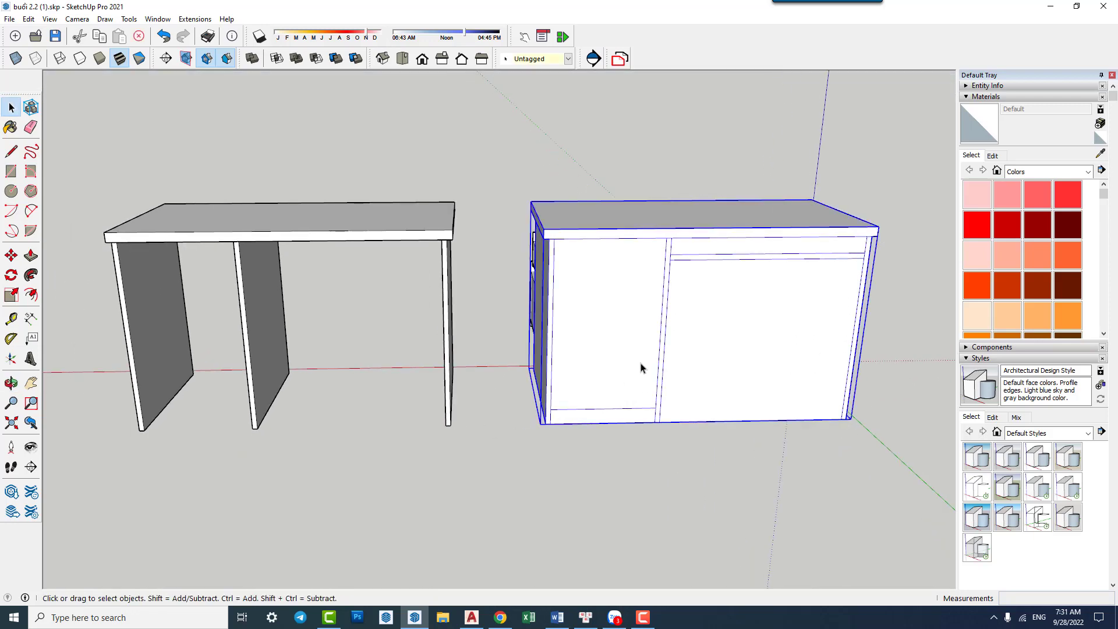
pyautogui.click(587, 446)
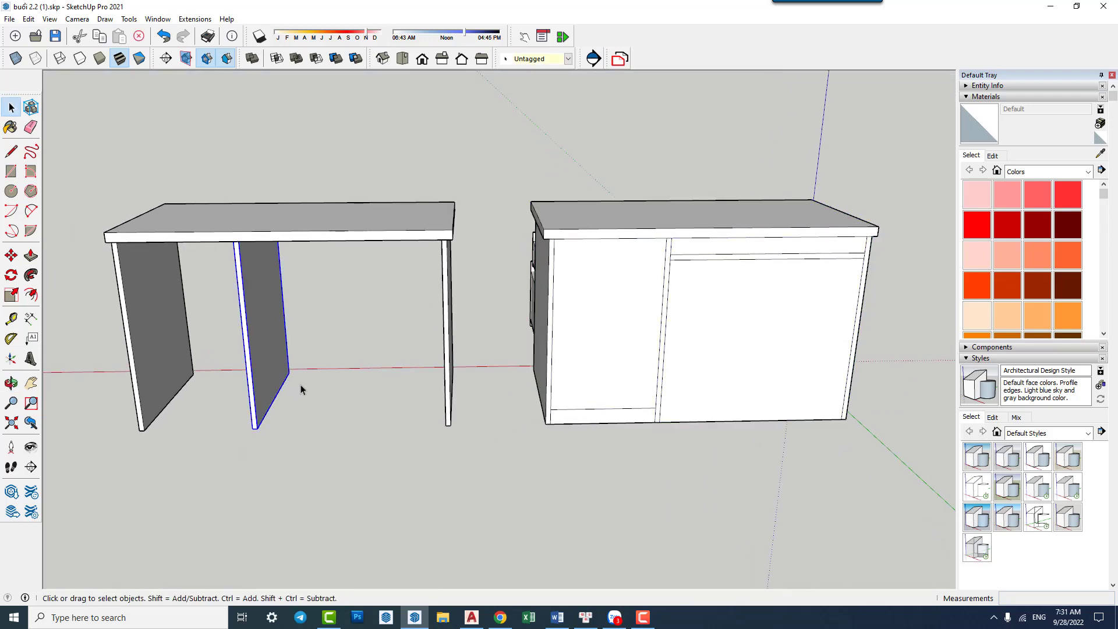
pyautogui.moveTo(316, 291)
pyautogui.mouseDown(button='middle')
pyautogui.moveTo(420, 327)
pyautogui.moveTo(326, 349)
pyautogui.moveTo(166, 310)
pyautogui.mouseUp(button='middle')
pyautogui.press('Delete')
# Copy the left end panel 400 mm along red as a middle support.
pyautogui.click(175, 328)
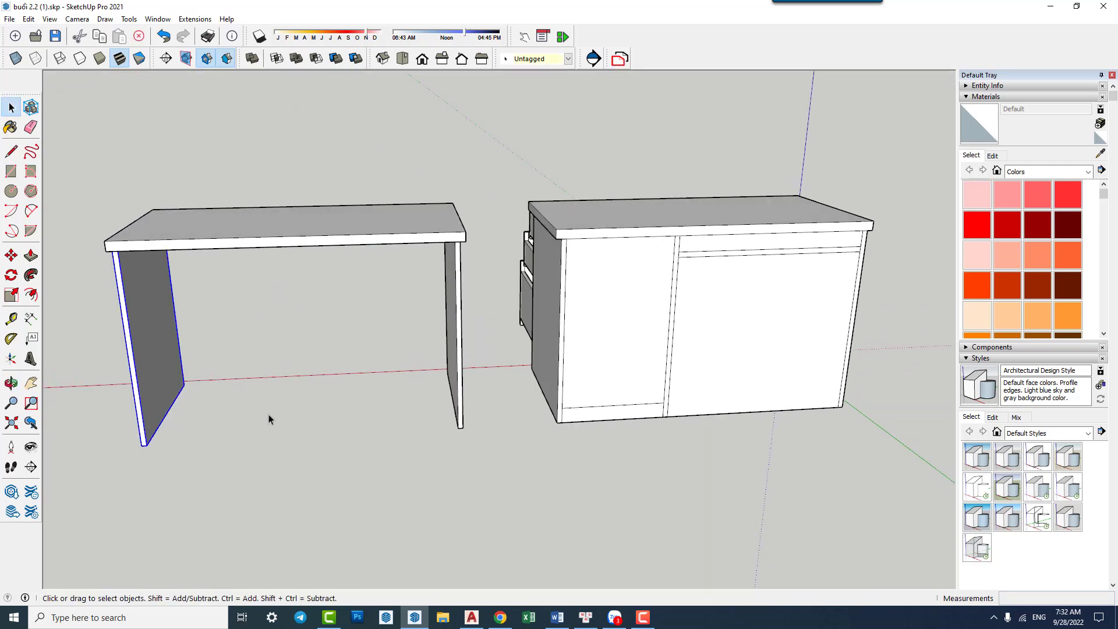
pyautogui.press('m')
pyautogui.click(217, 411)
pyautogui.press('ctrl')
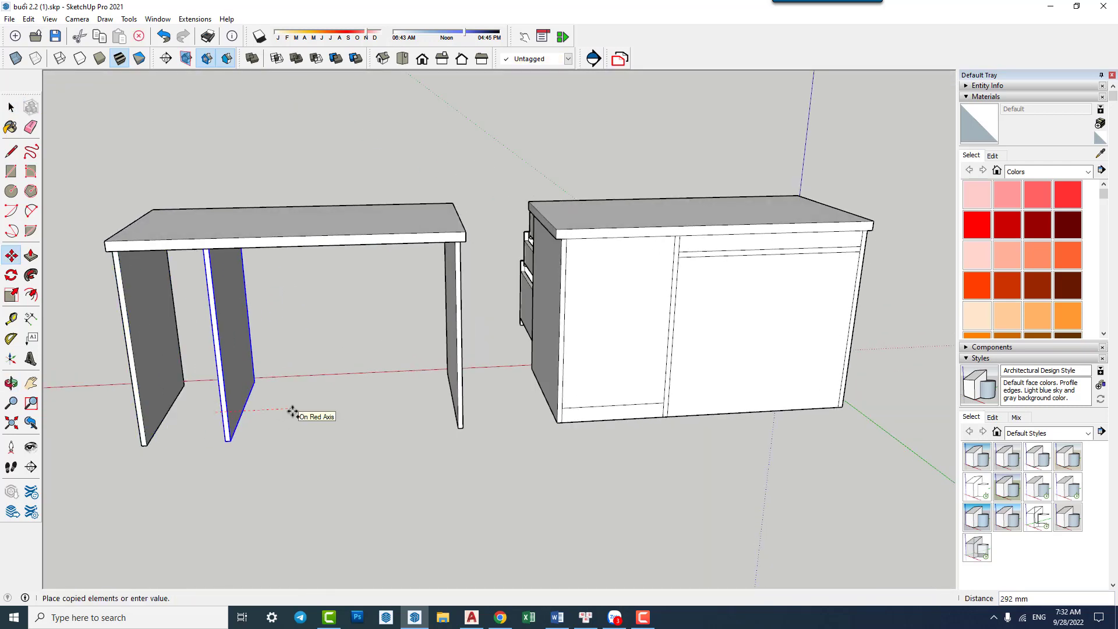
pyautogui.write('00')
pyautogui.press('Return')
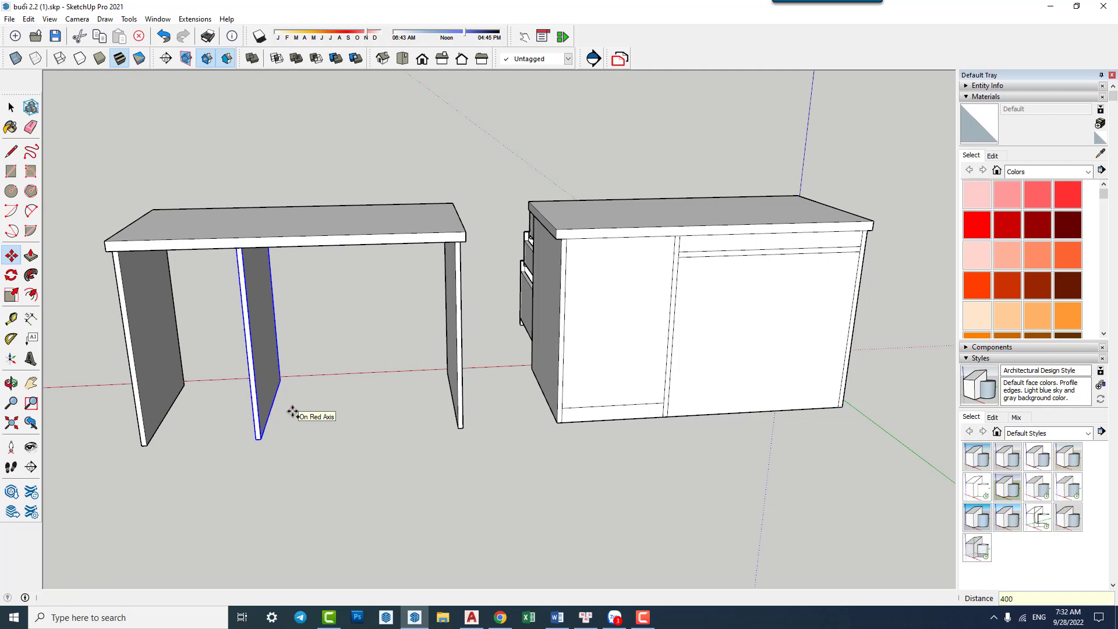
pyautogui.hotkey('ctrl', 'z')
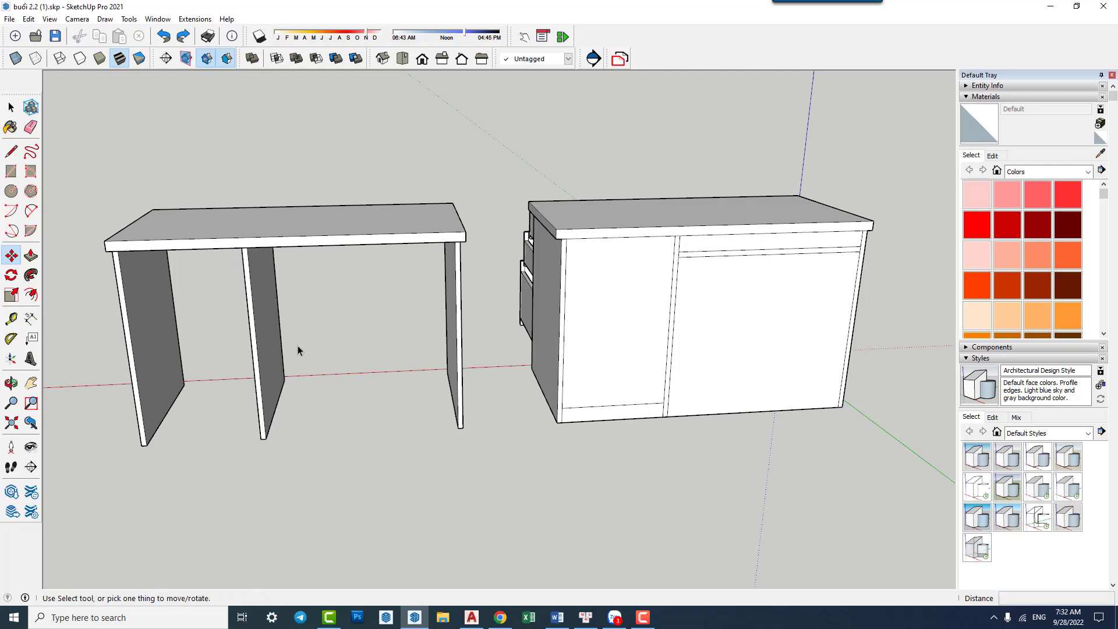
pyautogui.press('space')
pyautogui.moveTo(305, 365)
pyautogui.mouseDown(button='middle')
pyautogui.moveTo(730, 365)
pyautogui.moveTo(761, 412)
pyautogui.moveTo(624, 348)
pyautogui.mouseUp(button='middle')
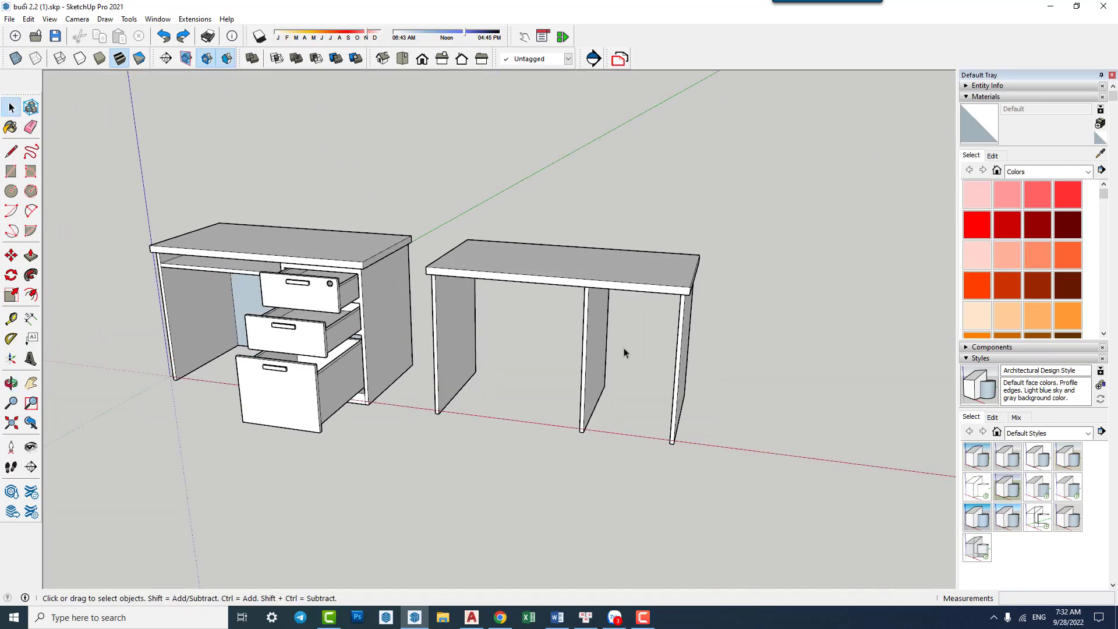
pyautogui.click(690, 343)
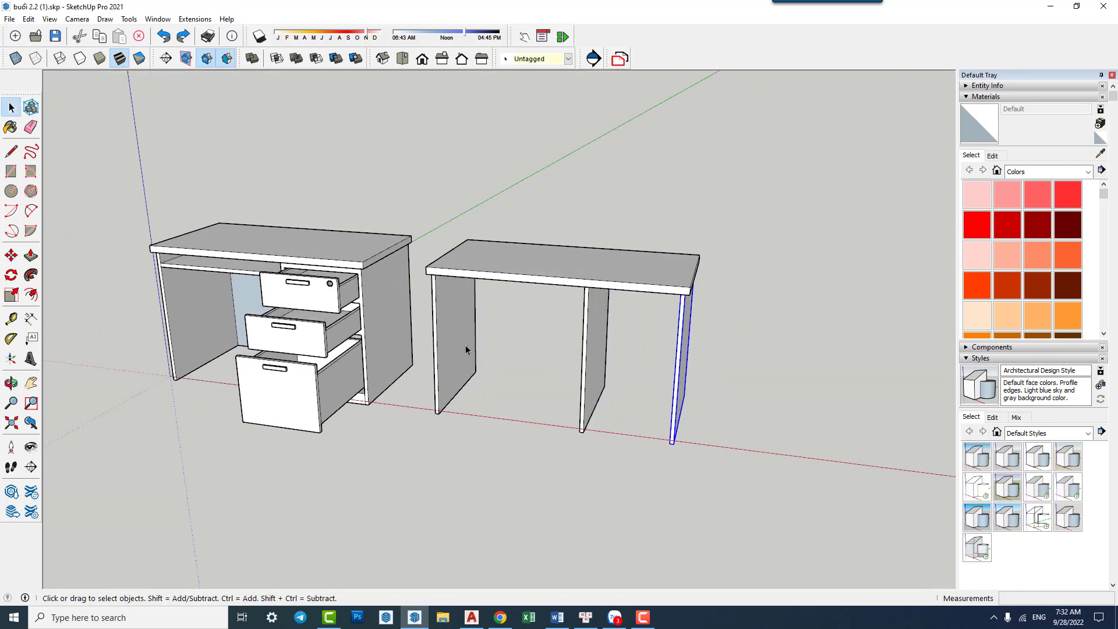
pyautogui.moveTo(414, 394)
pyautogui.mouseDown(button='middle')
pyautogui.moveTo(636, 370)
pyautogui.moveTo(349, 346)
pyautogui.mouseUp(button='middle')
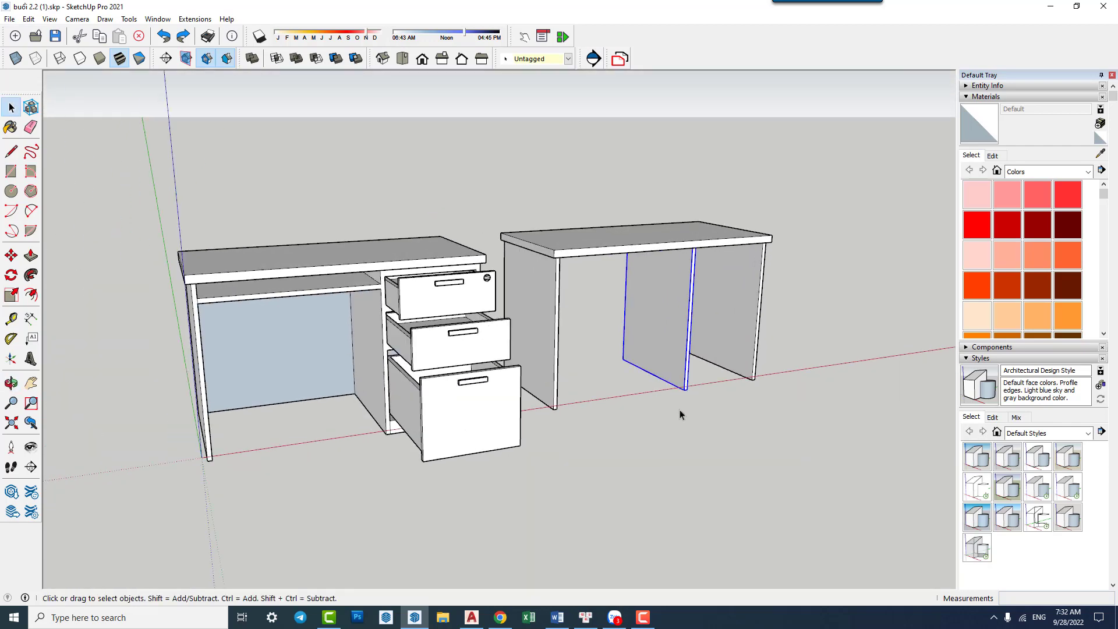
pyautogui.scroll(3, 356, 283)
pyautogui.moveTo(357, 284)
pyautogui.mouseDown(button='middle')
pyautogui.moveTo(442, 247)
pyautogui.moveTo(408, 275)
pyautogui.mouseUp(button='middle')
pyautogui.moveTo(538, 294); pyautogui.dragTo(698, 349, button='middle')
pyautogui.scroll(3, 515, 273)
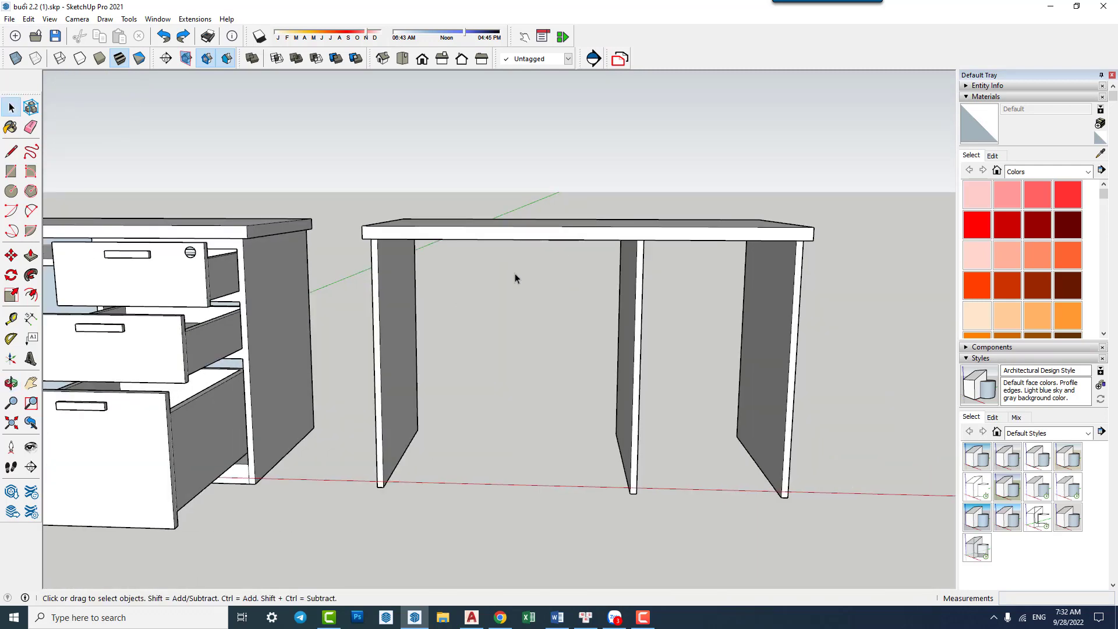
pyautogui.scroll(2, 411, 243)
pyautogui.moveTo(658, 293)
pyautogui.mouseDown(button='middle')
pyautogui.moveTo(498, 323)
pyautogui.moveTo(369, 332)
pyautogui.moveTo(198, 388)
pyautogui.moveTo(799, 404)
pyautogui.moveTo(161, 497)
pyautogui.mouseUp(button='middle')
pyautogui.scroll(-2, 499, 324)
pyautogui.scroll(-2, 498, 324)
pyautogui.click(198, 392)
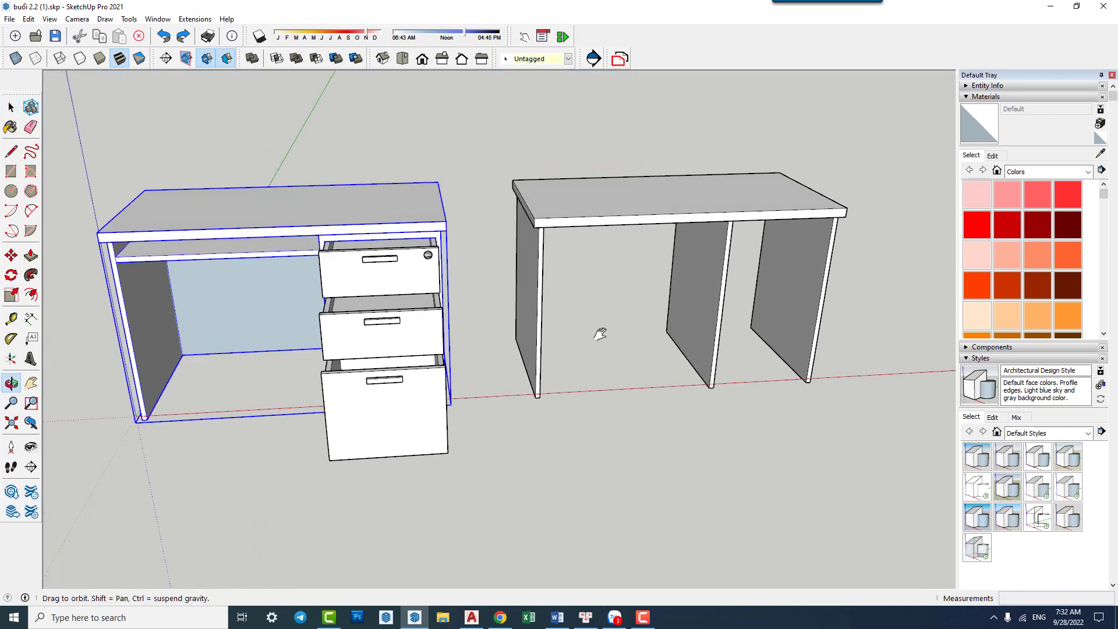
pyautogui.moveTo(600, 332)
pyautogui.mouseDown(button='middle')
pyautogui.moveTo(474, 264)
pyautogui.moveTo(457, 392)
pyautogui.moveTo(244, 417)
pyautogui.moveTo(696, 285)
pyautogui.mouseUp(button='middle')
pyautogui.scroll(3, 696, 317)
pyautogui.scroll(3, 697, 265)
# Add guides 18 mm and 400 mm from the leg panel's edge.
pyautogui.scroll(2, 693, 264)
pyautogui.press('f')
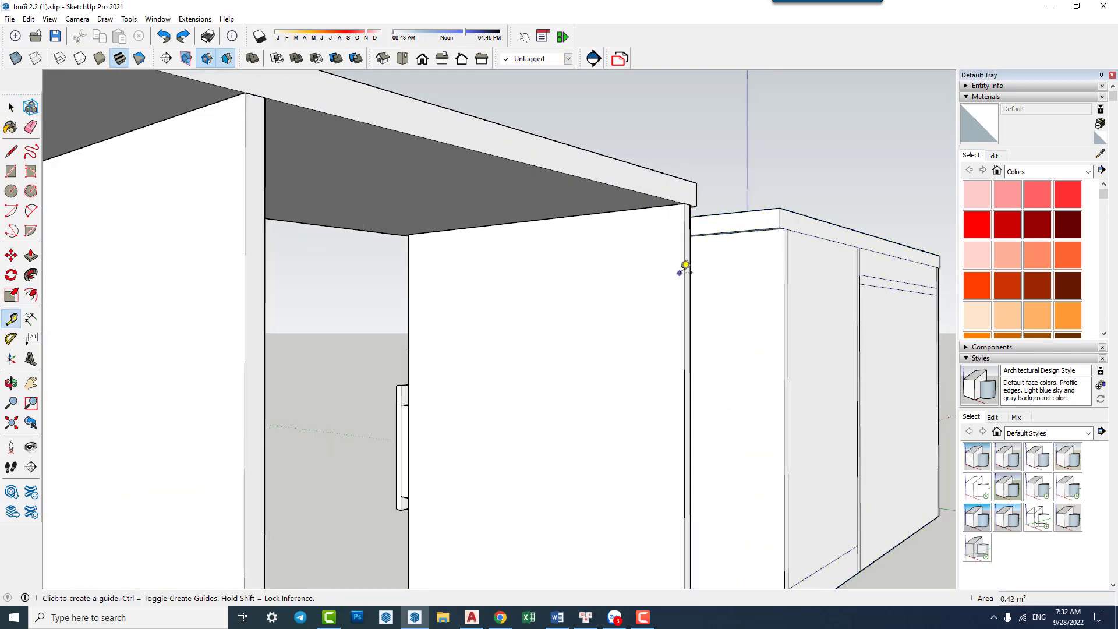
pyautogui.click(684, 272)
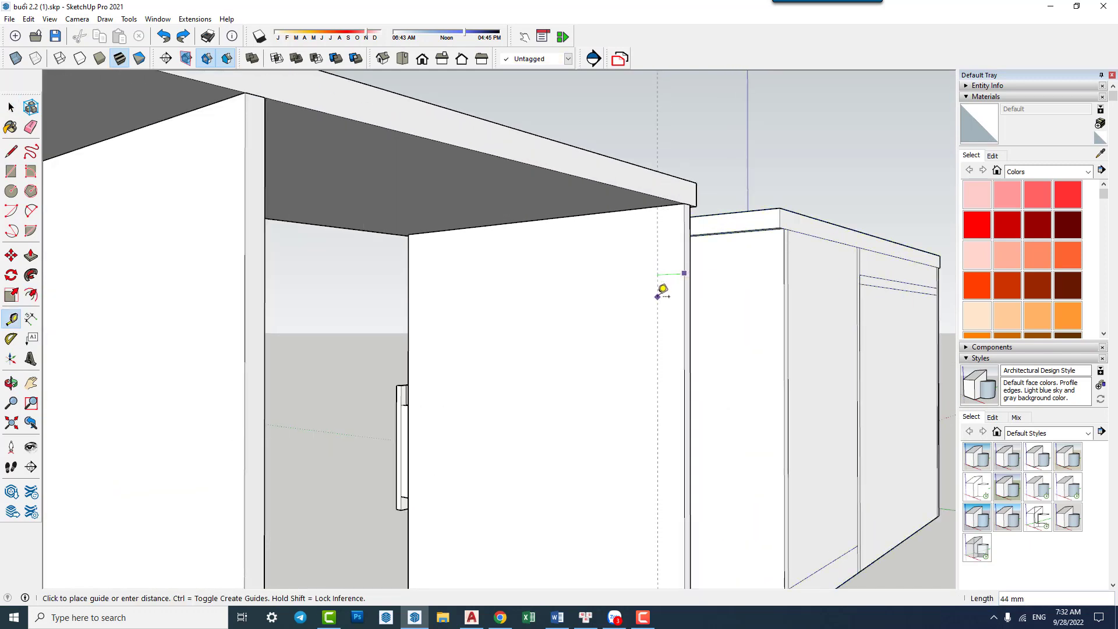
pyautogui.write('8')
pyautogui.press('Return')
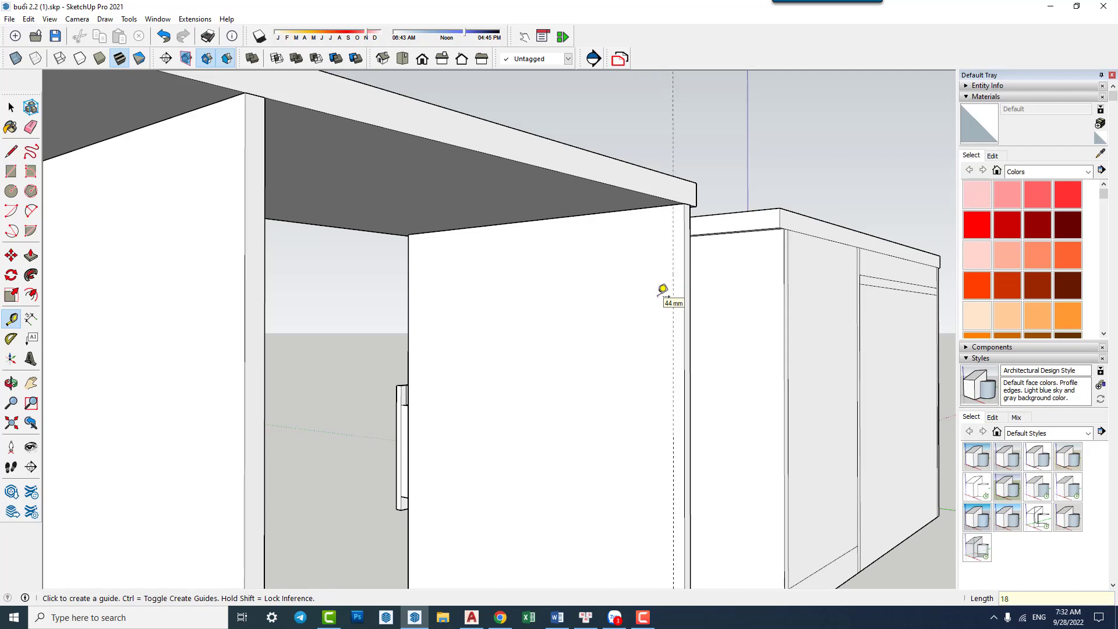
pyautogui.click(654, 208)
pyautogui.write('4')
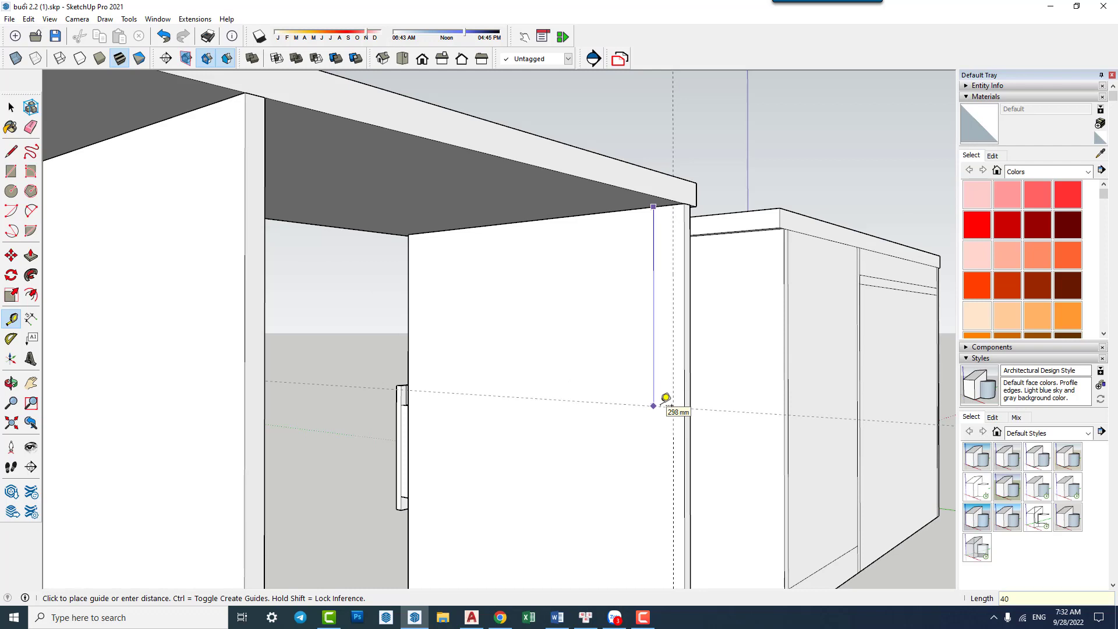
pyautogui.write('0')
pyautogui.press('Return')
# Draw a 400×18 mm rectangle on the leg edge and push/pull it across the gap.
pyautogui.press('r')
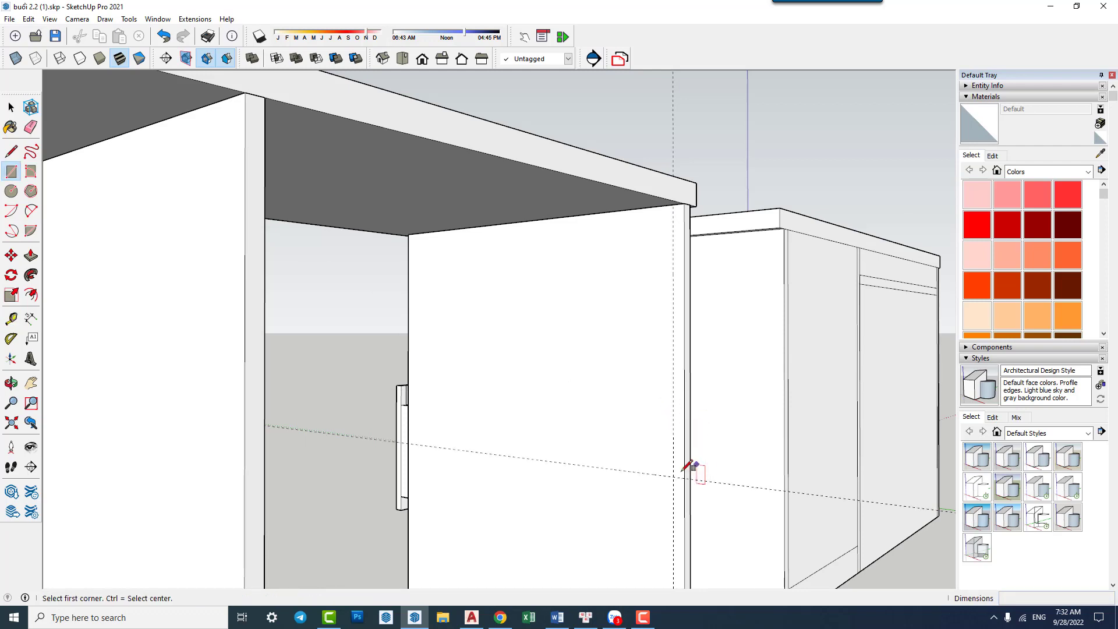
pyautogui.click(684, 477)
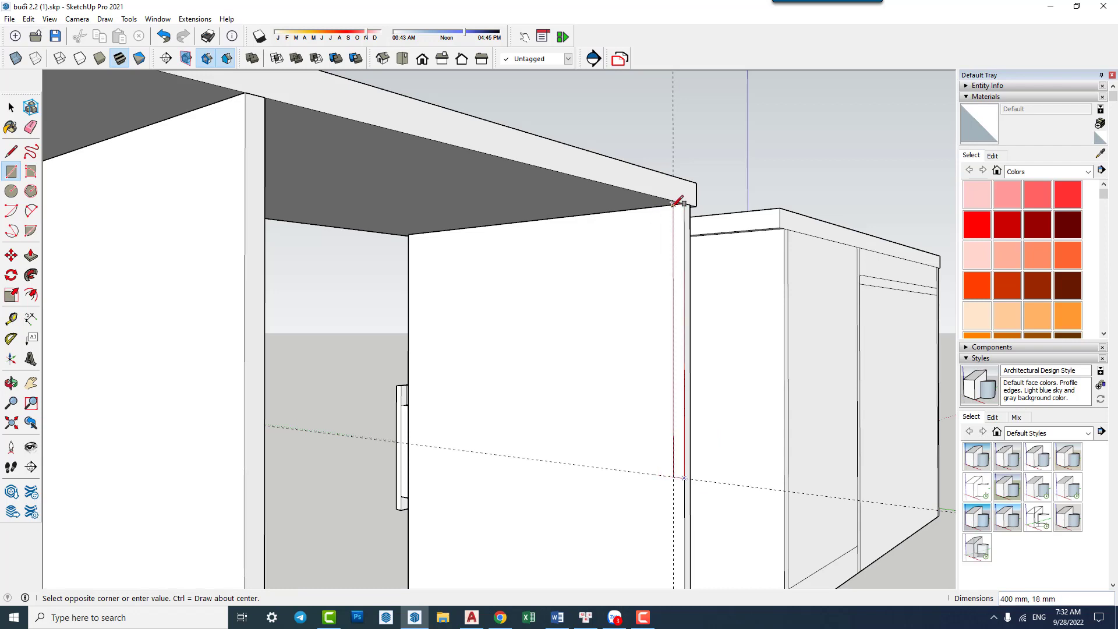
pyautogui.click(674, 204)
pyautogui.press('space')
pyautogui.moveTo(699, 379); pyautogui.dragTo(617, 329, button='middle')
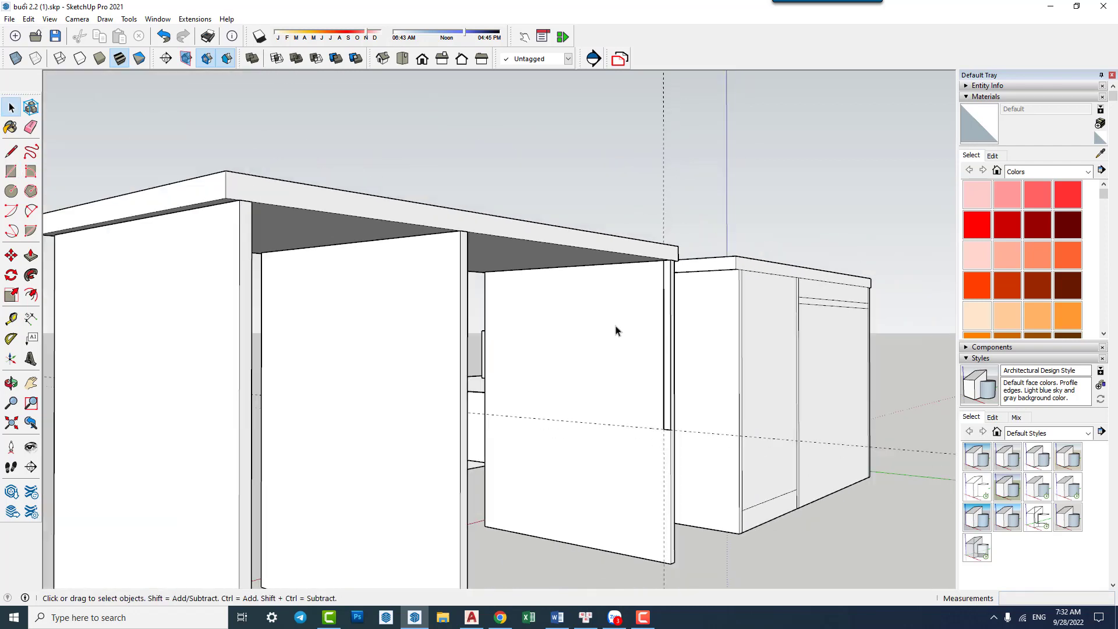
pyautogui.click(462, 328)
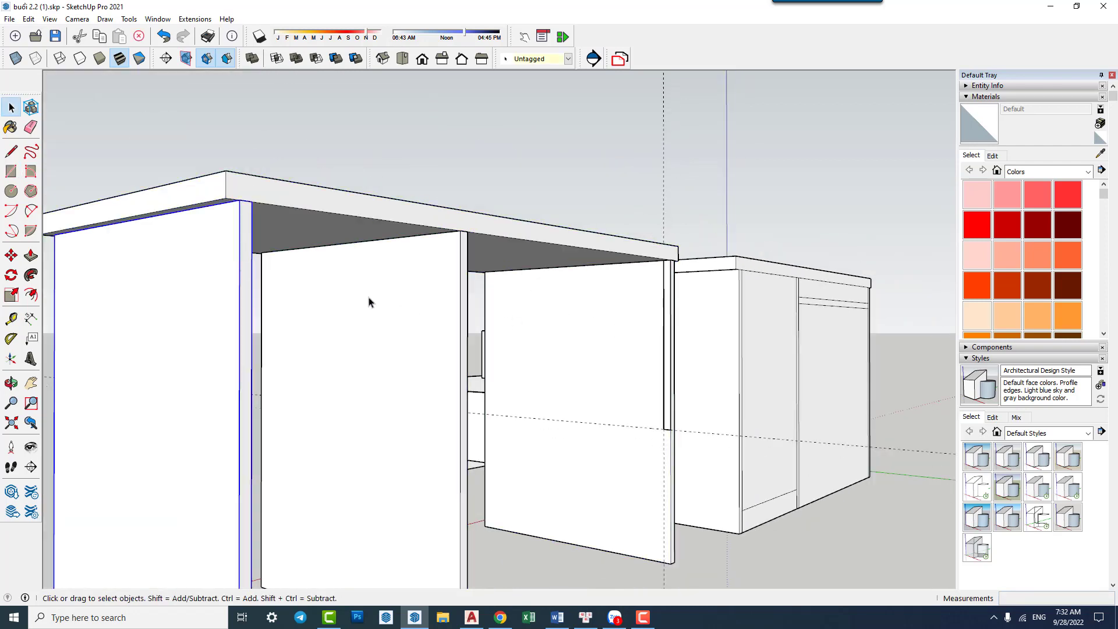
pyautogui.click(593, 320)
pyautogui.scroll(2, 655, 359)
pyautogui.press('p')
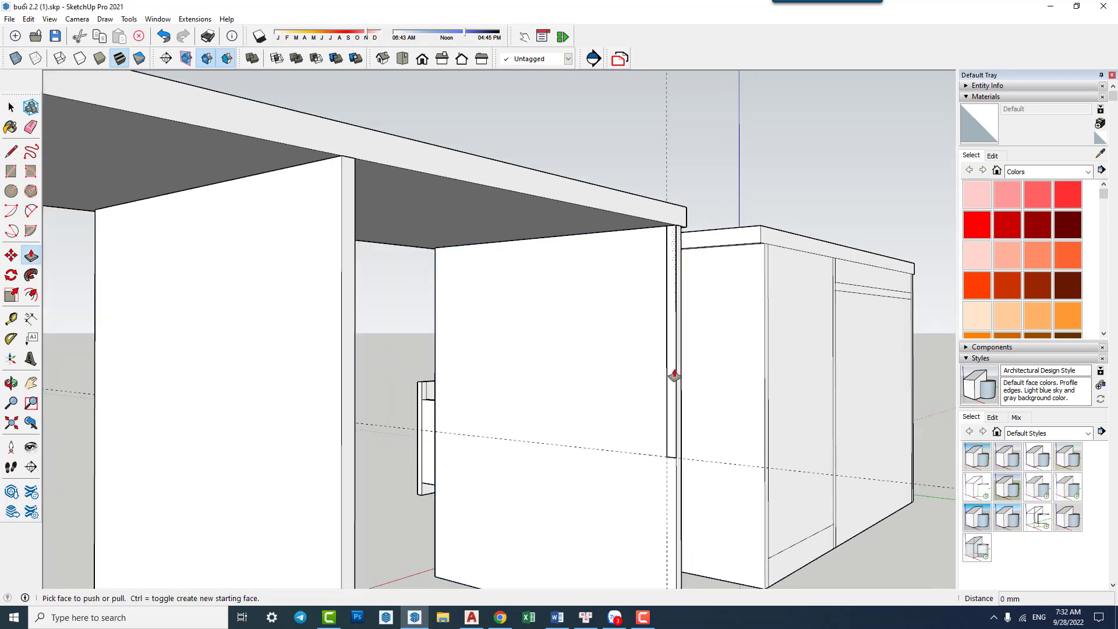
pyautogui.moveTo(673, 446); pyautogui.dragTo(354, 163)
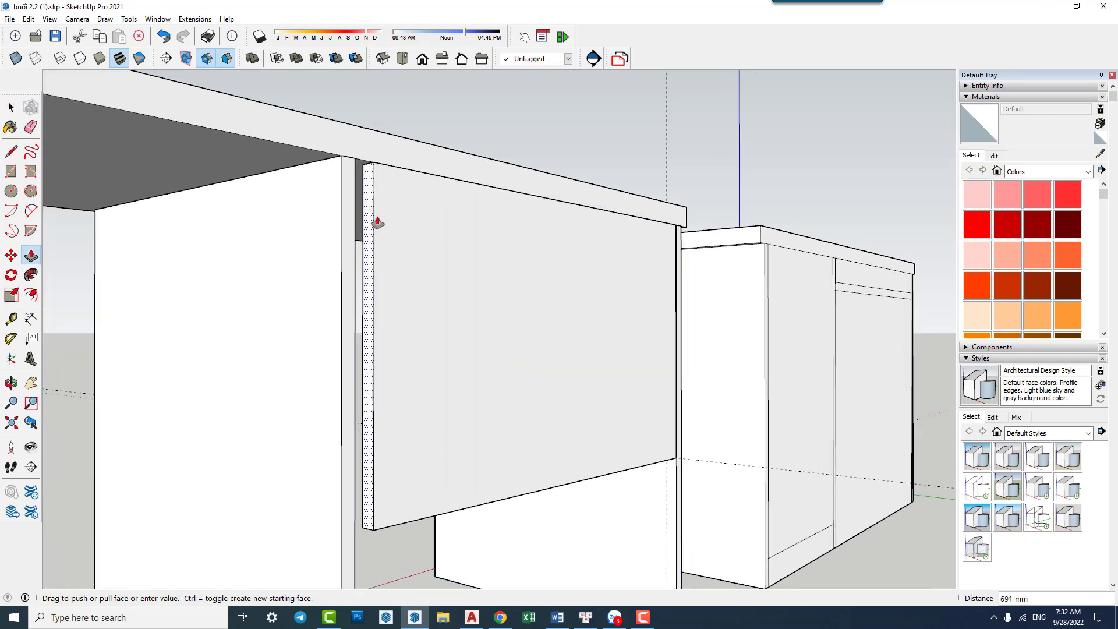
pyautogui.press('space')
# Move the new panel into place between the middle support and end panel.
pyautogui.click(576, 338)
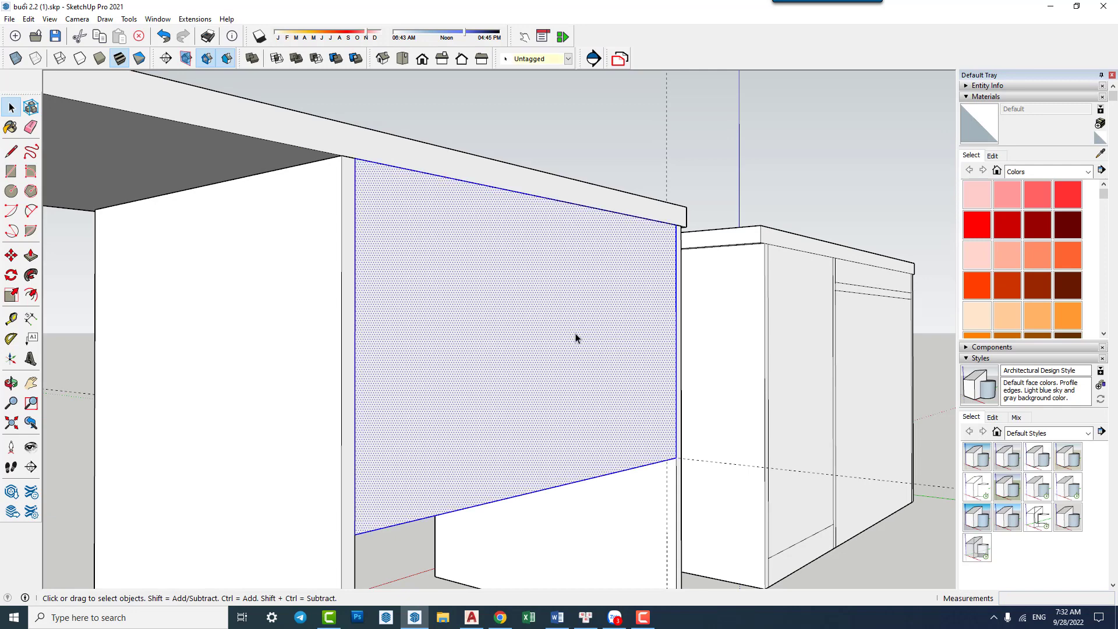
pyautogui.moveTo(662, 430); pyautogui.dragTo(627, 400, button='middle')
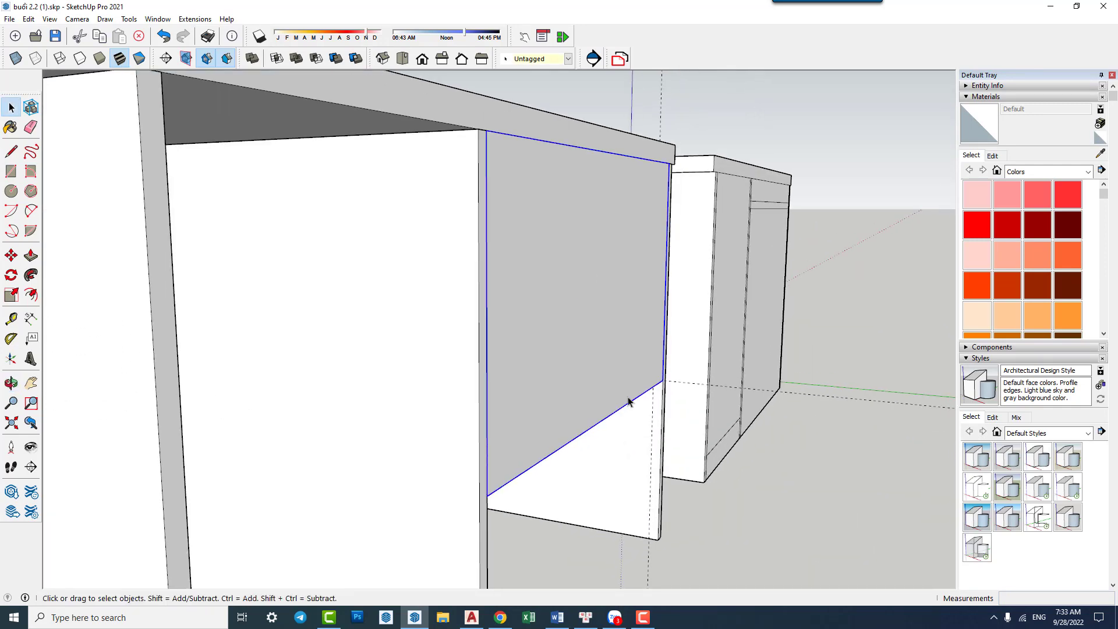
pyautogui.press('m')
pyautogui.scroll(2, 631, 425)
pyautogui.click(637, 428)
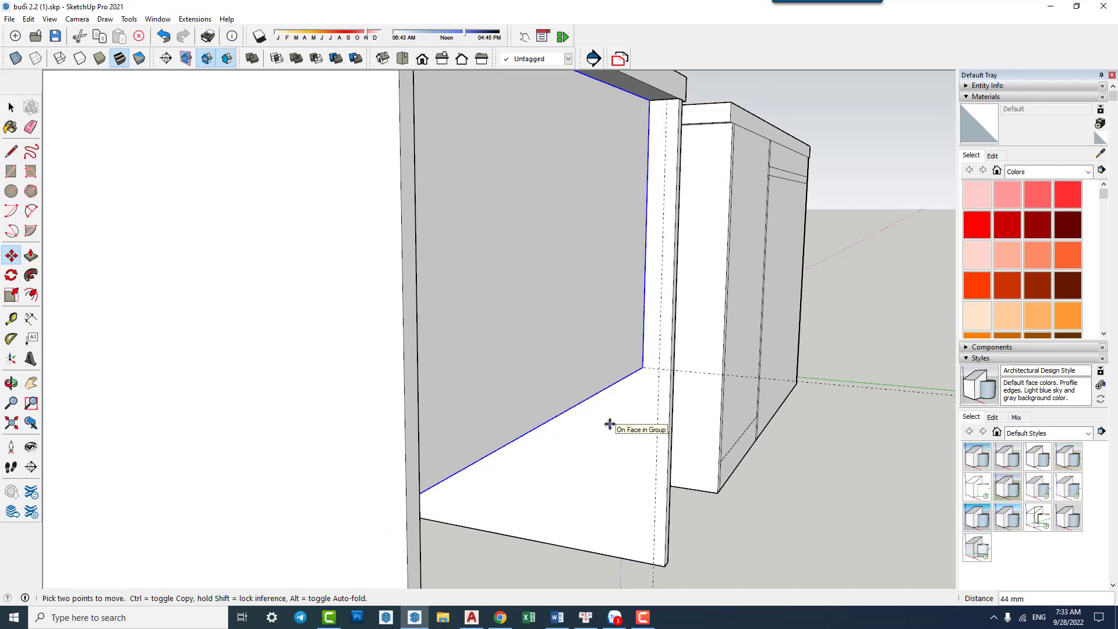
pyautogui.press('Return')
pyautogui.press('space')
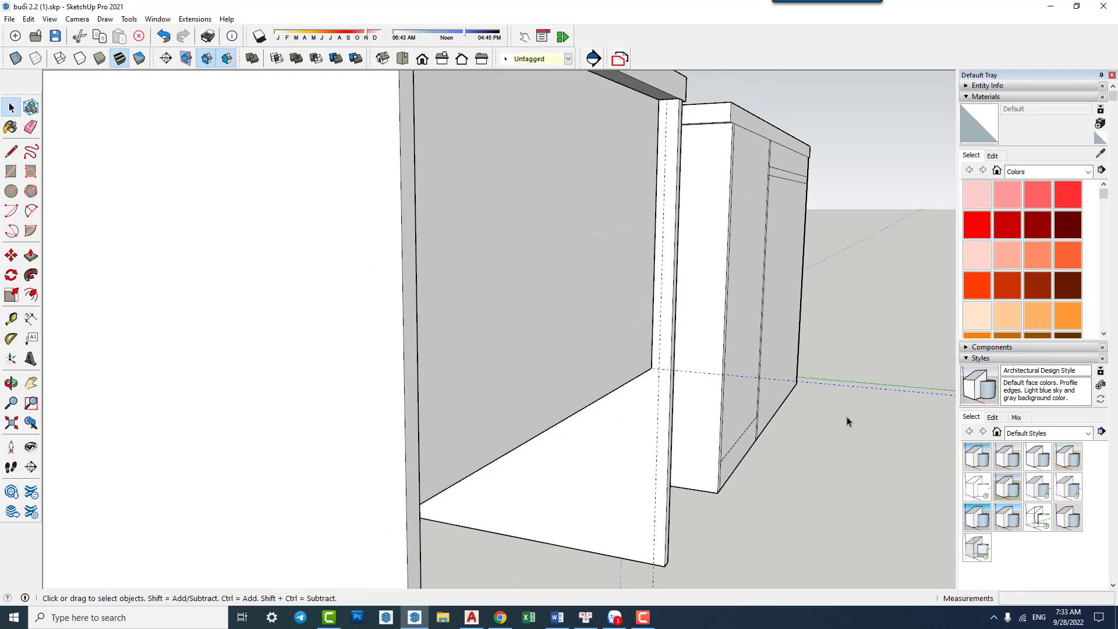
pyautogui.moveTo(846, 417); pyautogui.dragTo(726, 240, button='middle')
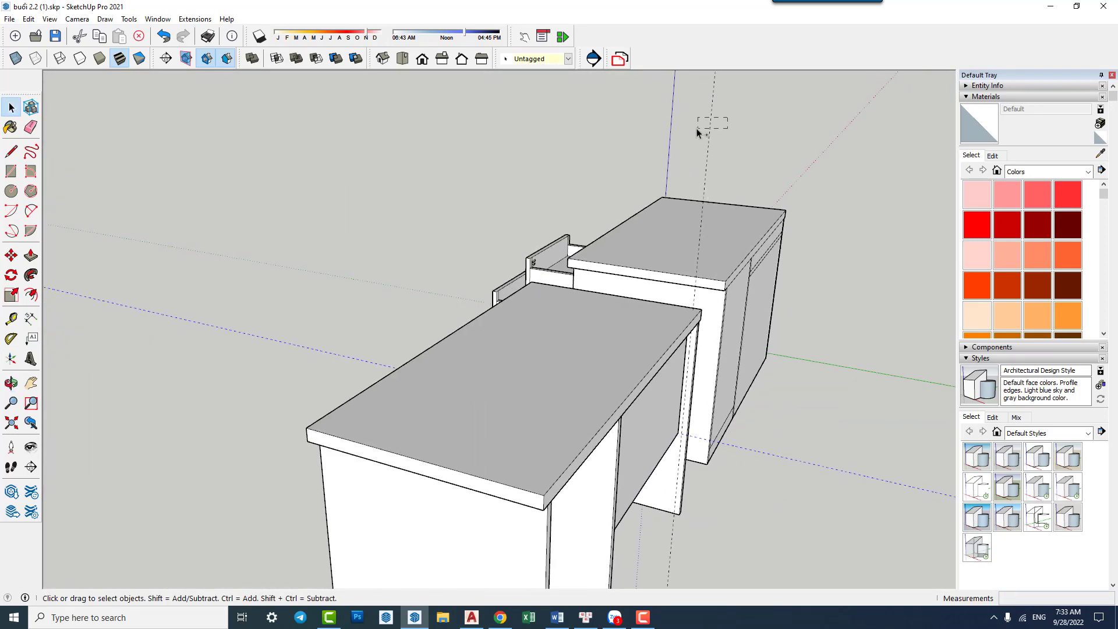
# Orbit and zoom around the desks to bring the new under-desk panel into view.
pyautogui.click(697, 128)
pyautogui.scroll(2, 690, 326)
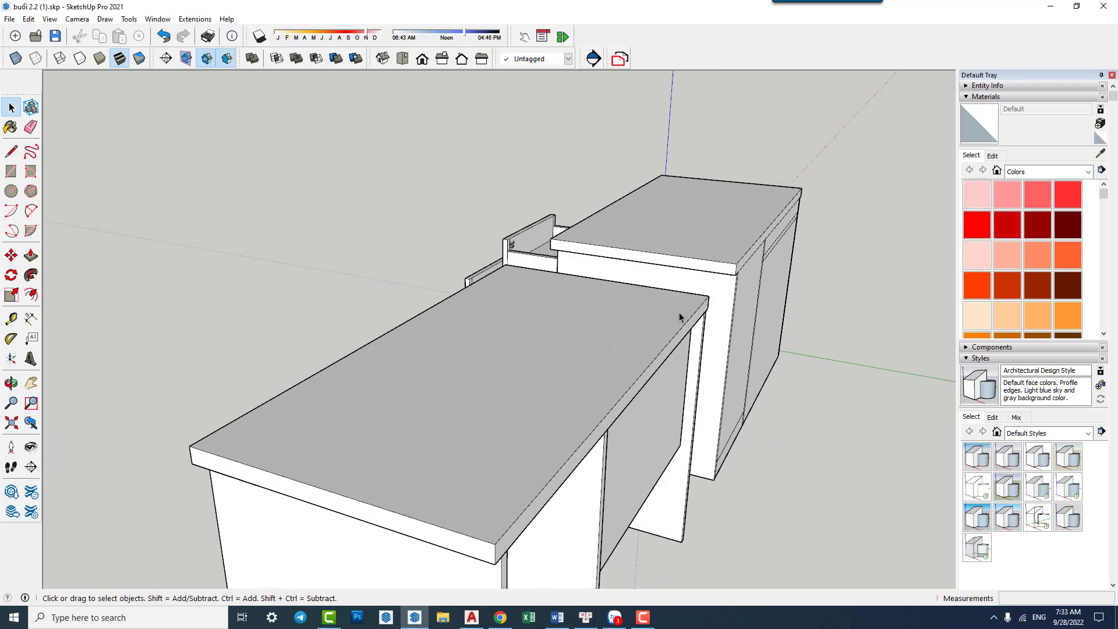
pyautogui.scroll(2, 722, 323)
pyautogui.moveTo(723, 323)
pyautogui.mouseDown(button='middle')
pyautogui.moveTo(569, 346)
pyautogui.moveTo(613, 281)
pyautogui.mouseUp(button='middle')
pyautogui.scroll(-2, 569, 350)
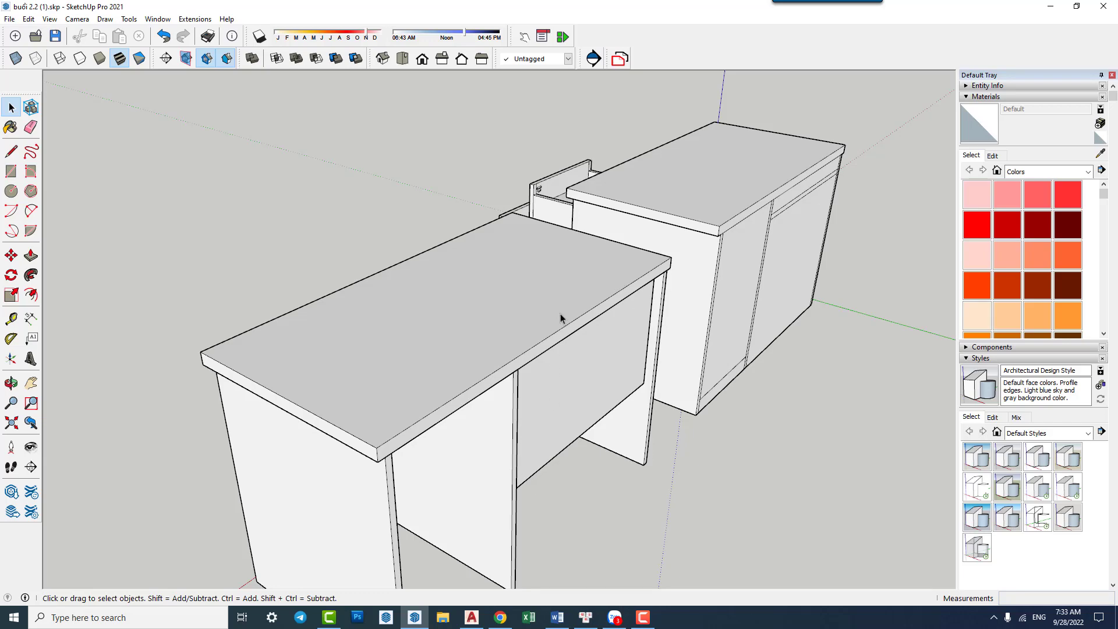
pyautogui.moveTo(561, 315)
pyautogui.mouseDown(button='middle')
pyautogui.moveTo(472, 332)
pyautogui.moveTo(601, 386)
pyautogui.mouseUp(button='middle')
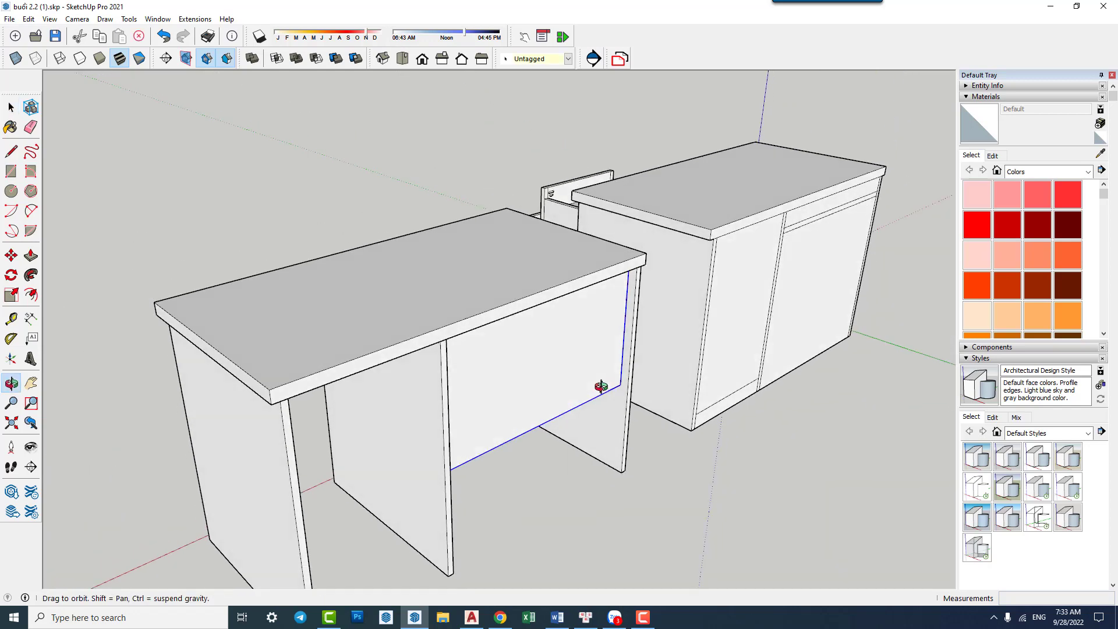
pyautogui.scroll(2, 606, 389)
pyautogui.scroll(3, 632, 392)
pyautogui.scroll(2, 635, 401)
# Move the under-desk panel 30 mm back from the table's back edge.
pyautogui.press('m')
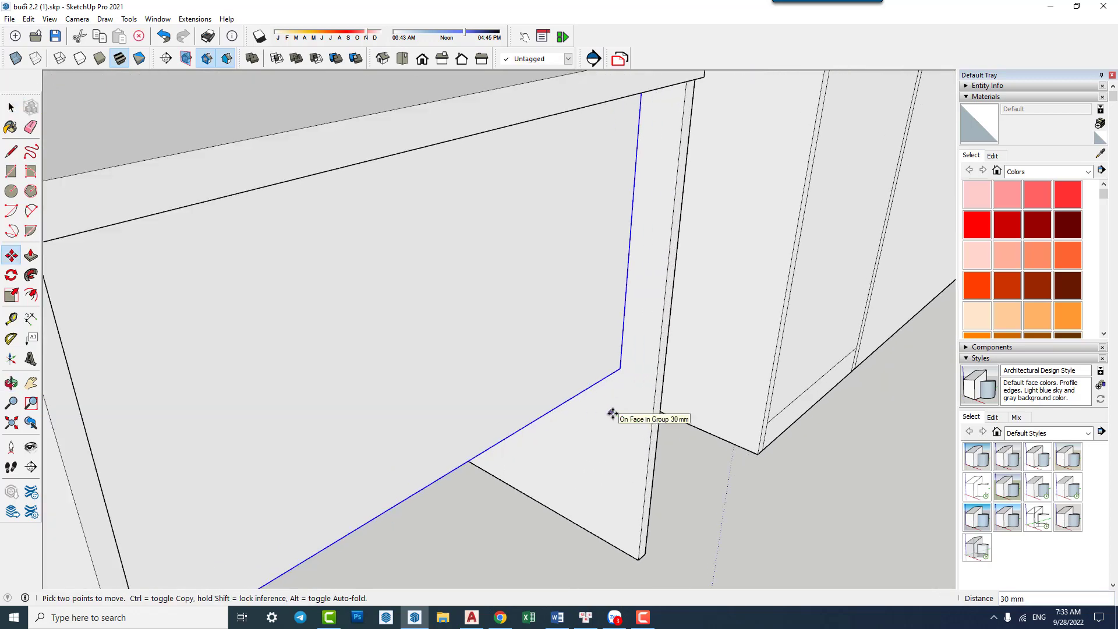
pyautogui.press('space')
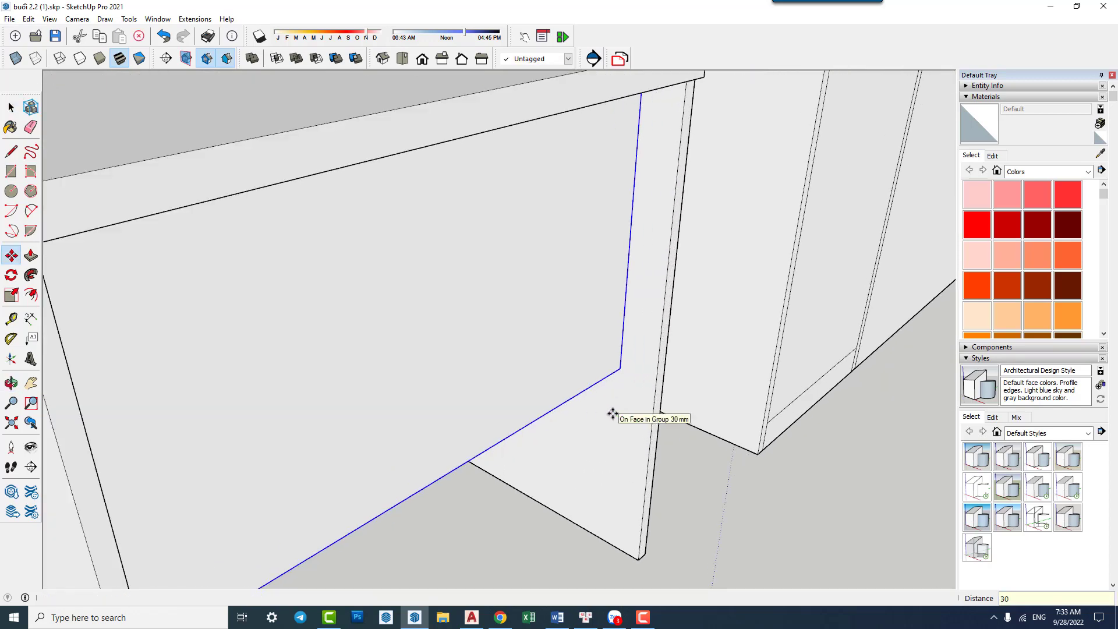
pyautogui.scroll(-3, 624, 262)
pyautogui.scroll(-2, 624, 262)
pyautogui.scroll(-2, 625, 262)
pyautogui.moveTo(638, 418)
pyautogui.mouseDown(button='middle')
pyautogui.moveTo(452, 322)
pyautogui.moveTo(256, 290)
pyautogui.moveTo(656, 314)
pyautogui.moveTo(616, 272)
pyautogui.mouseUp(button='middle')
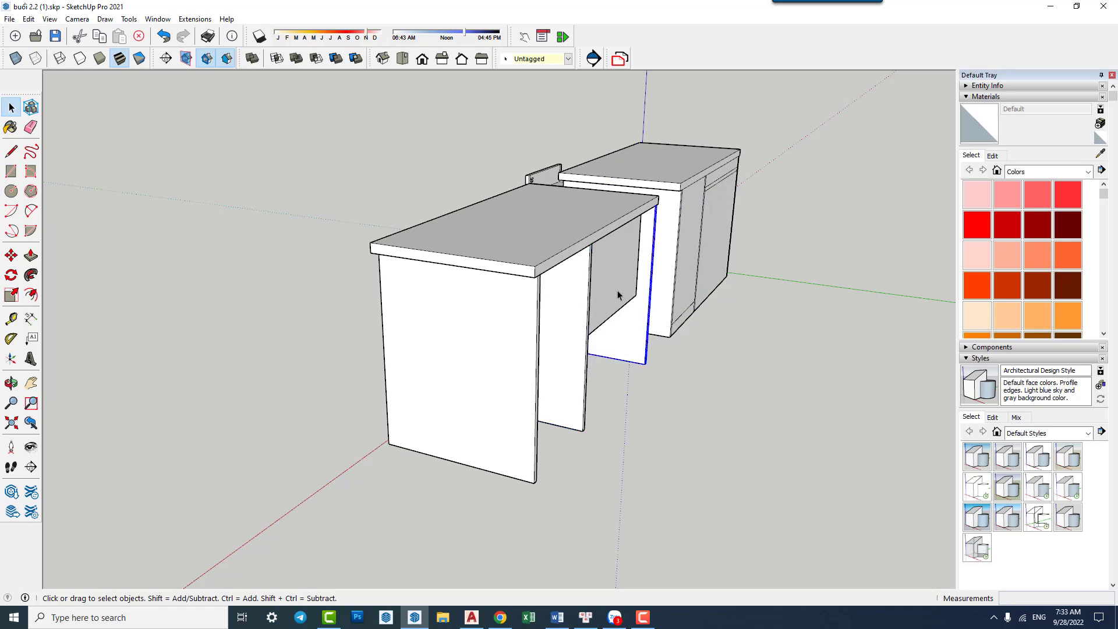
pyautogui.moveTo(618, 290)
pyautogui.mouseDown(button='middle')
pyautogui.moveTo(586, 386)
pyautogui.moveTo(529, 446)
pyautogui.moveTo(816, 411)
pyautogui.moveTo(809, 310)
pyautogui.moveTo(617, 170)
pyautogui.moveTo(357, 279)
pyautogui.moveTo(202, 233)
pyautogui.moveTo(498, 250)
pyautogui.moveTo(604, 316)
pyautogui.moveTo(701, 347)
pyautogui.moveTo(294, 286)
pyautogui.moveTo(464, 270)
pyautogui.moveTo(431, 266)
pyautogui.mouseUp(button='middle')
pyautogui.scroll(3, 202, 233)
pyautogui.click(294, 285)
pyautogui.scroll(-3, 478, 288)
pyautogui.scroll(5, 431, 266)
pyautogui.scroll(2, 410, 274)
pyautogui.scroll(2, 352, 281)
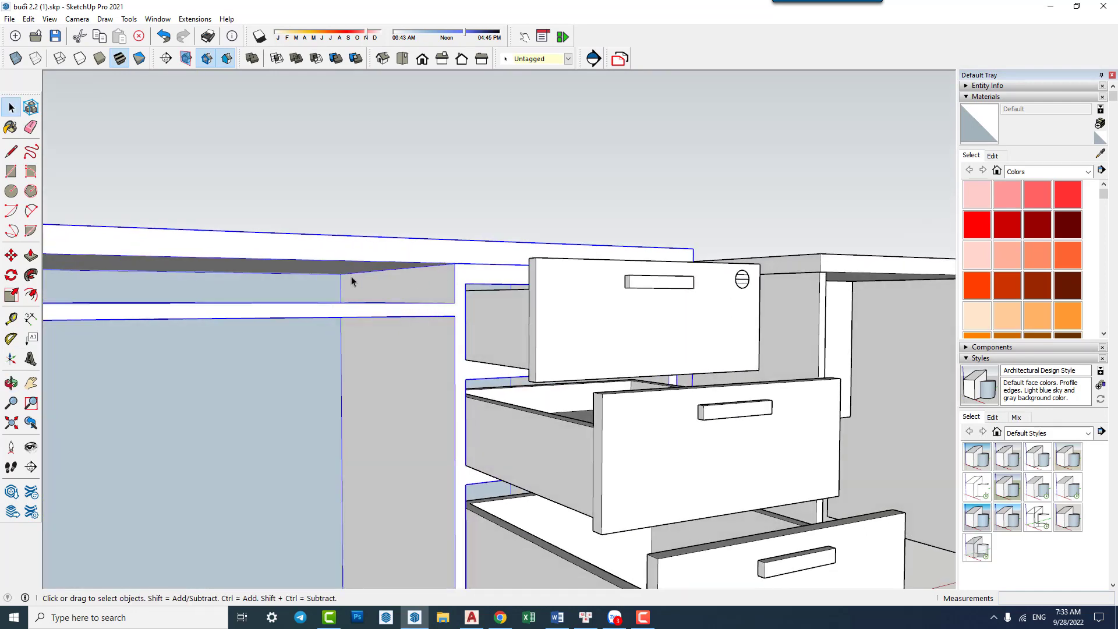
pyautogui.press('t')
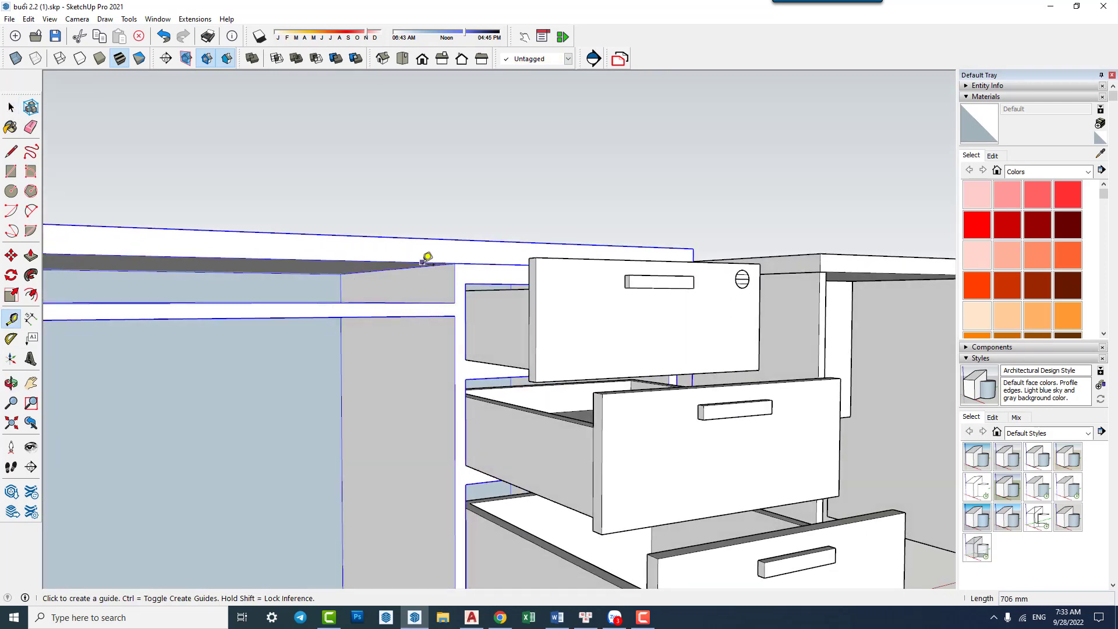
pyautogui.click(423, 262)
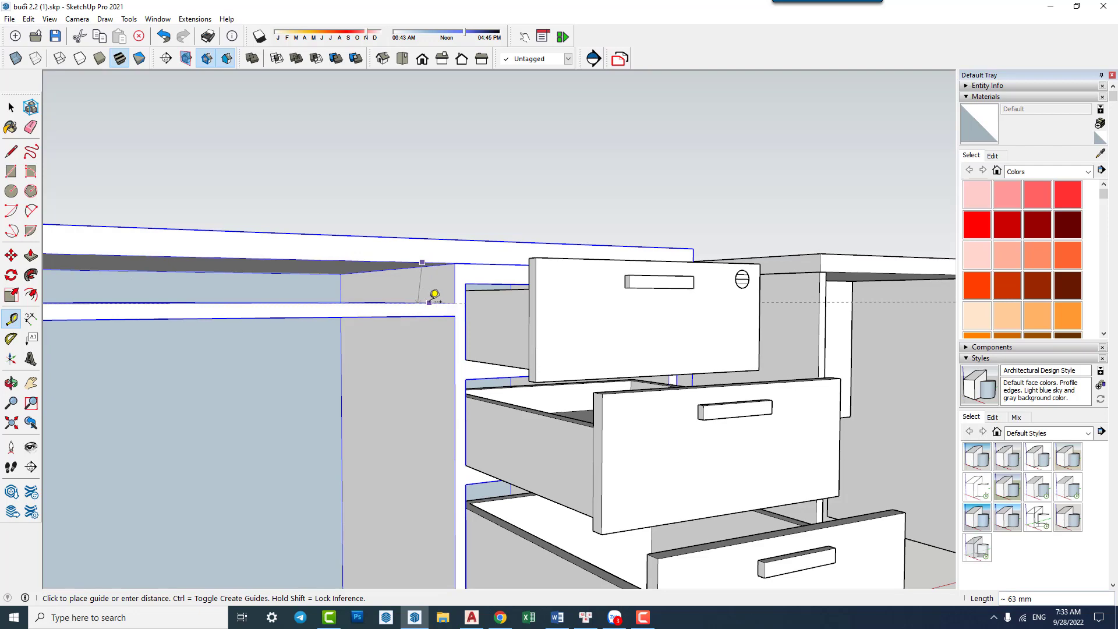
pyautogui.press('space')
pyautogui.scroll(-1, 365, 284)
pyautogui.moveTo(330, 302); pyautogui.dragTo(309, 315, button='middle')
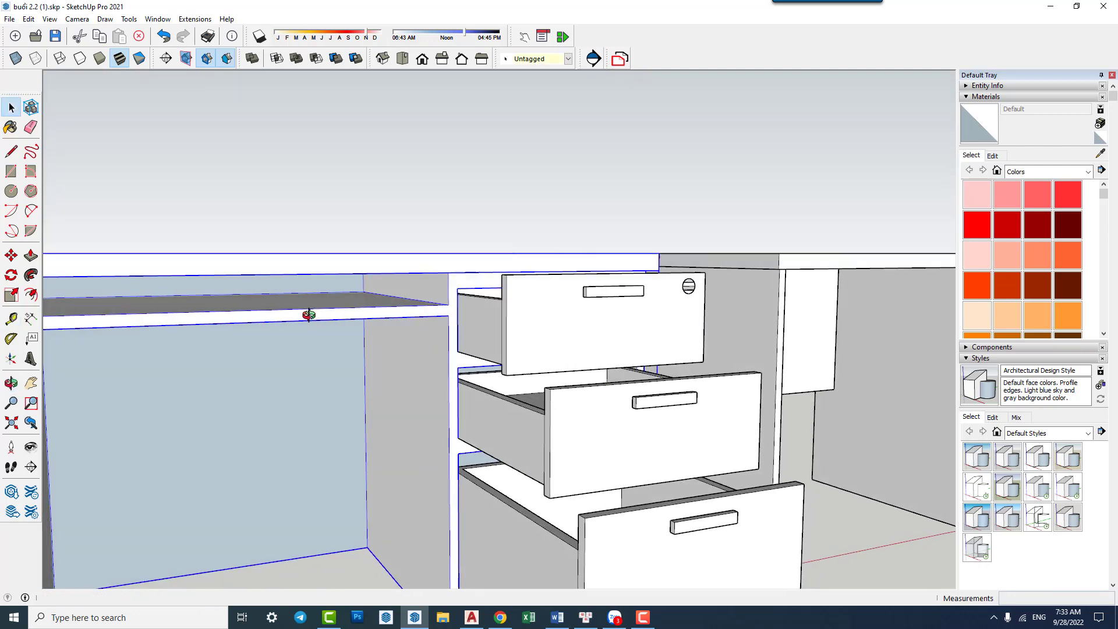
pyautogui.scroll(-2, 334, 315)
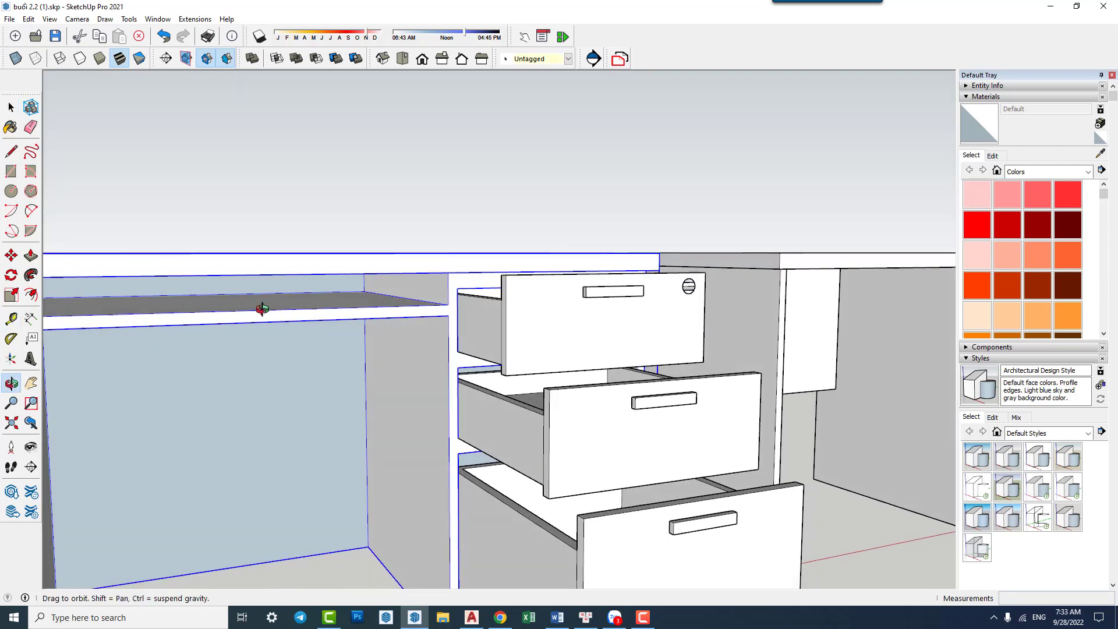
pyautogui.scroll(-3, 262, 307)
pyautogui.scroll(-2, 215, 329)
pyautogui.scroll(-3, 227, 322)
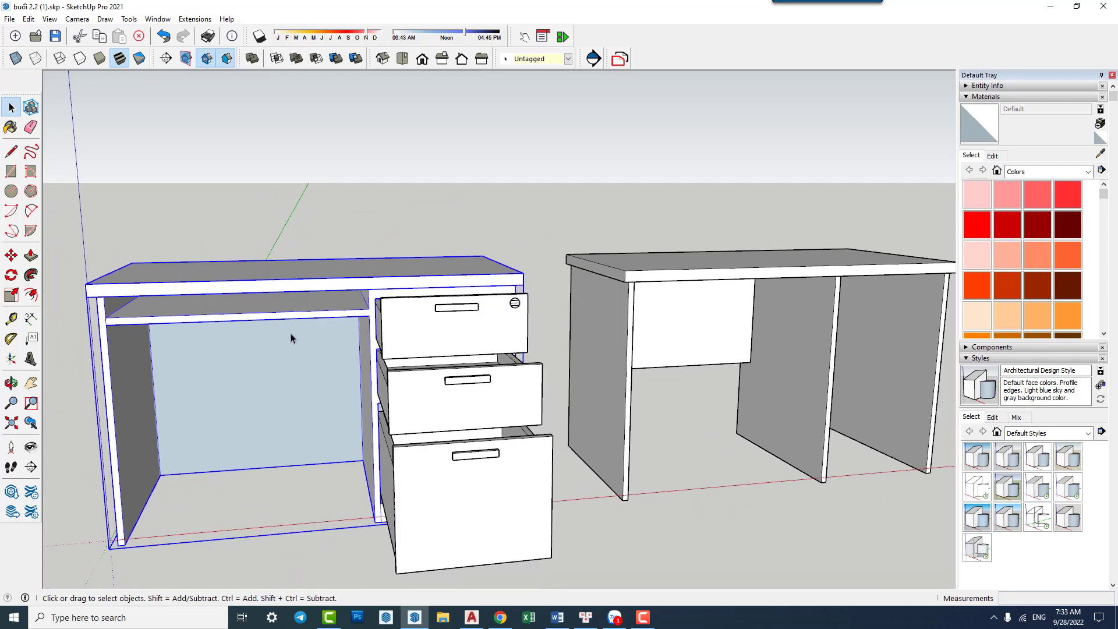
# Copy the plain desk's front panel down to the leg's bottom corner.
pyautogui.click(319, 509)
pyautogui.scroll(-2, 180, 301)
pyautogui.moveTo(235, 328)
pyautogui.mouseDown(button='middle')
pyautogui.moveTo(346, 348)
pyautogui.moveTo(341, 359)
pyautogui.mouseUp(button='middle')
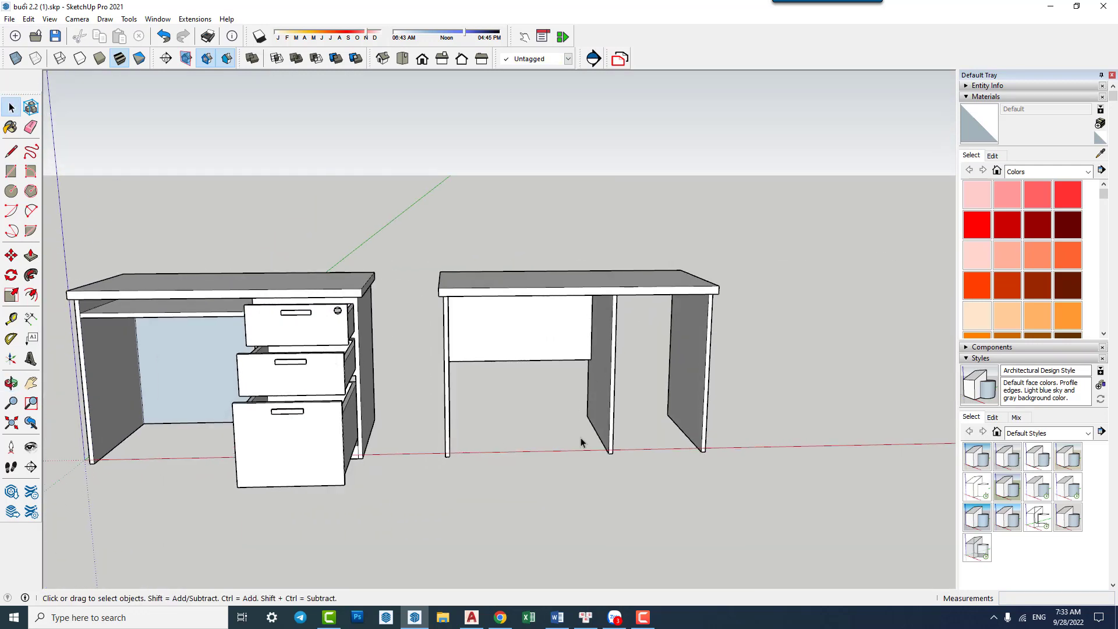
pyautogui.scroll(2, 711, 454)
pyautogui.scroll(3, 707, 451)
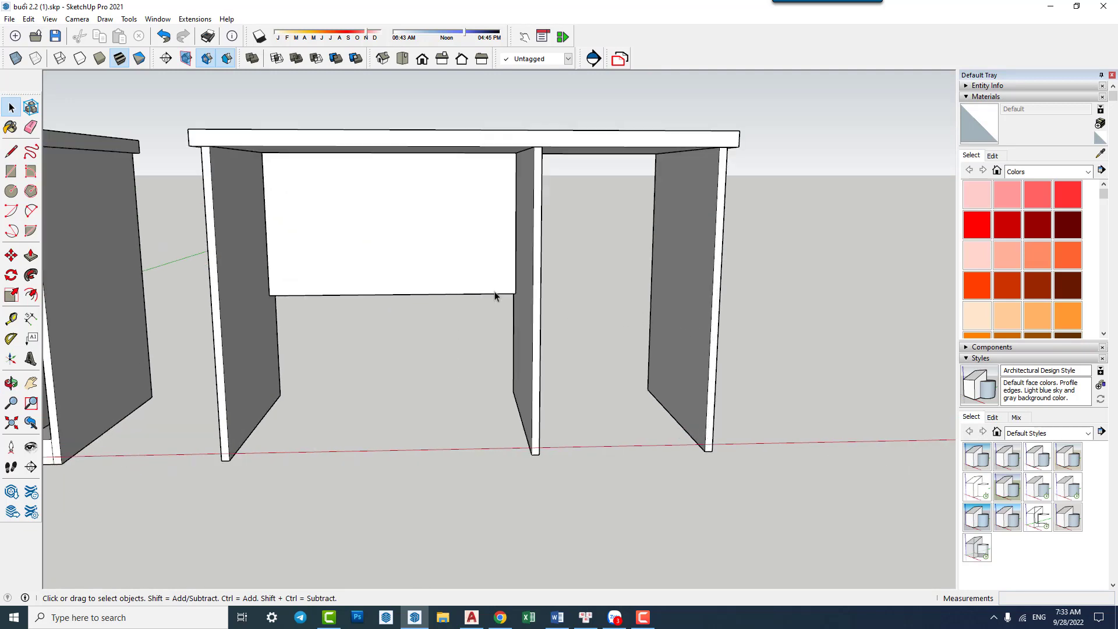
pyautogui.click(471, 274)
pyautogui.press('m')
pyautogui.moveTo(493, 265); pyautogui.dragTo(499, 156, button='middle')
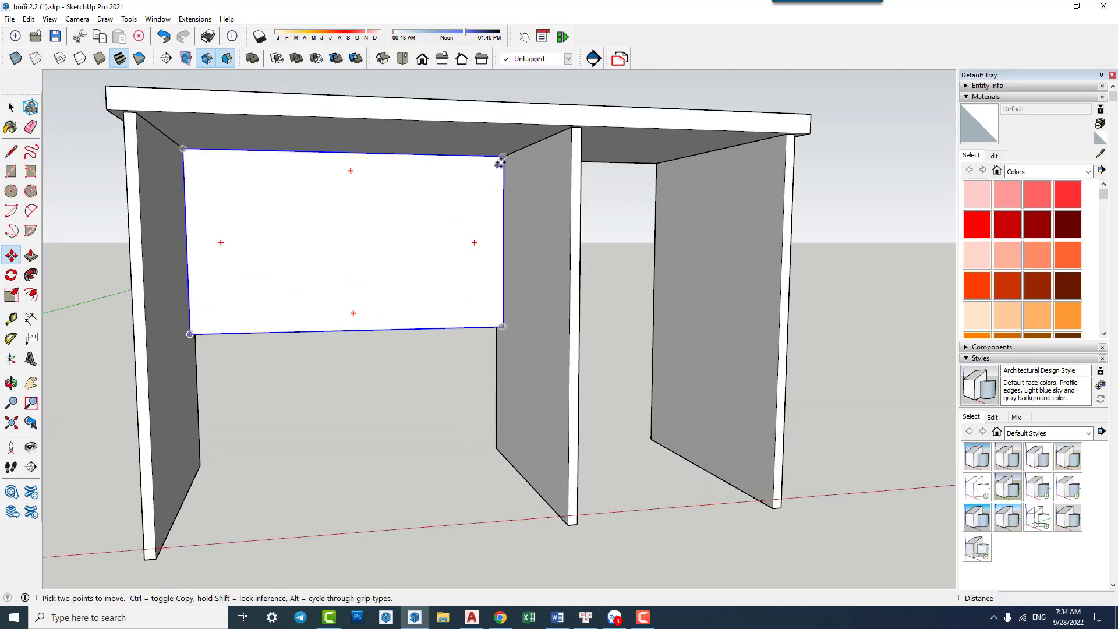
pyautogui.keyDown('ctrl'); pyautogui.click(504, 156); pyautogui.keyUp('ctrl')
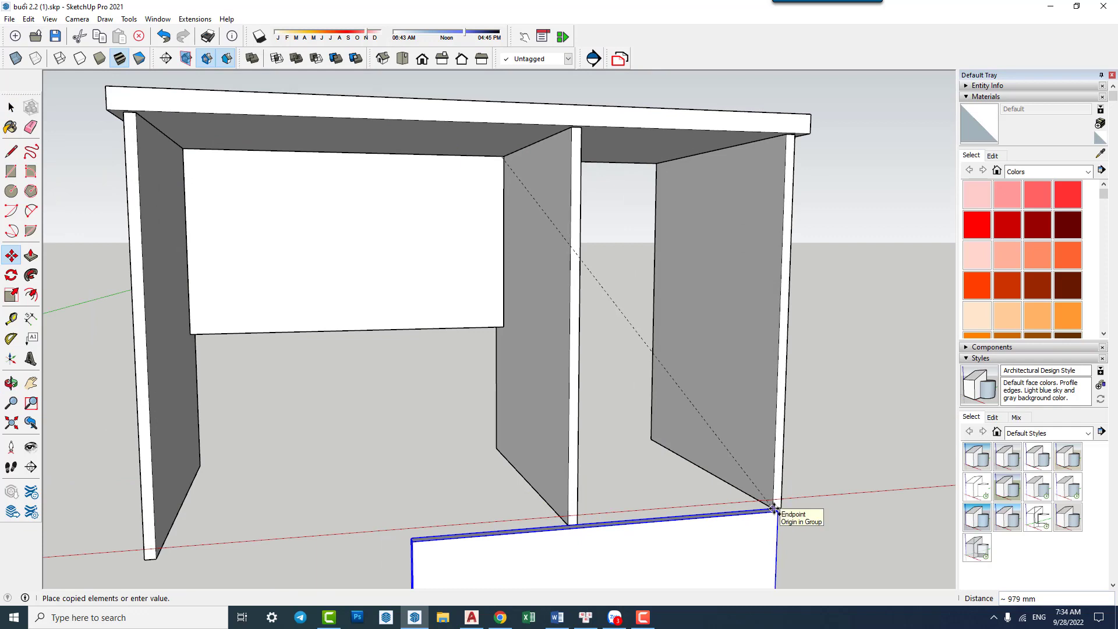
pyautogui.click(775, 509)
pyautogui.scroll(2, 775, 508)
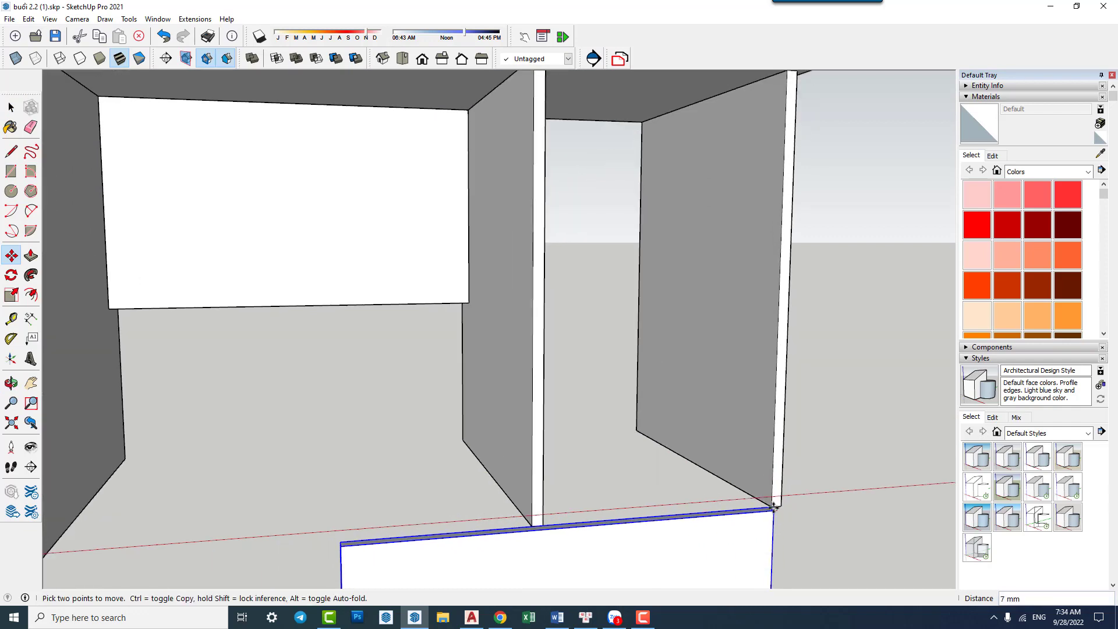
pyautogui.press('space')
pyautogui.moveTo(740, 520)
pyautogui.mouseDown(button='middle')
pyautogui.moveTo(507, 554)
pyautogui.moveTo(641, 322)
pyautogui.mouseUp(button='middle')
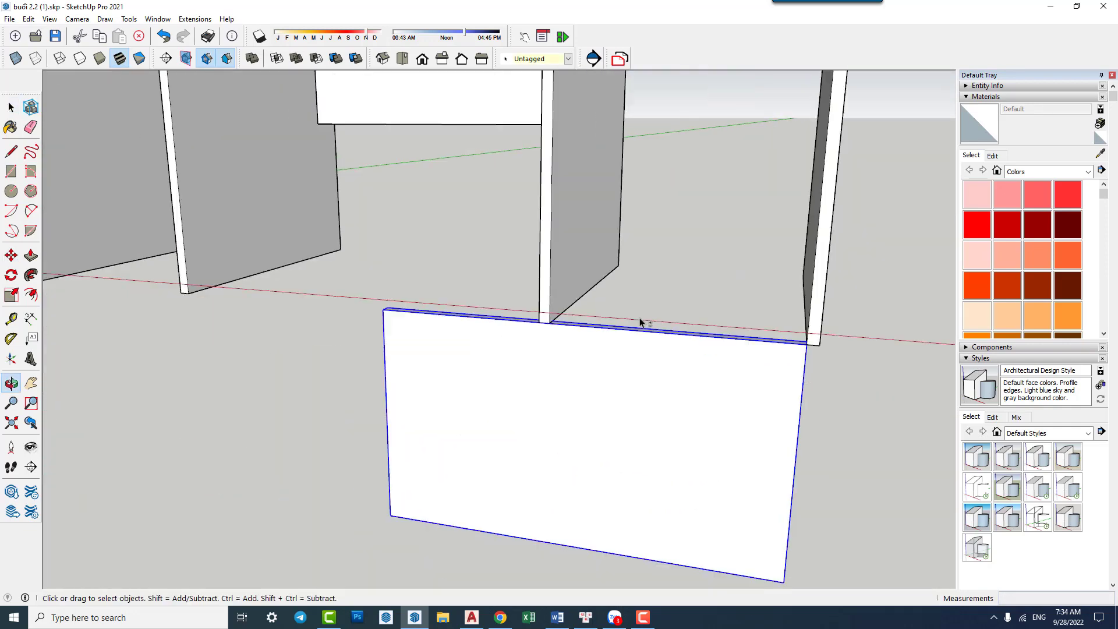
# Move the white panel up 30 mm onto the cabinet edge.
pyautogui.moveTo(349, 243); pyautogui.dragTo(510, 570)
pyautogui.moveTo(874, 475); pyautogui.dragTo(778, 404, button='middle')
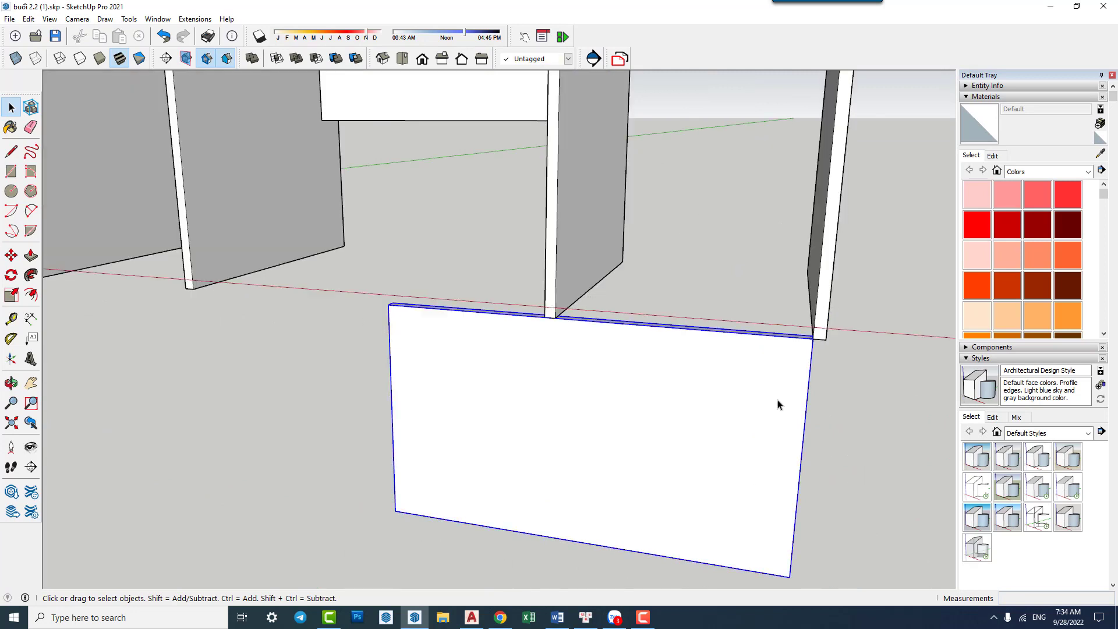
pyautogui.click(778, 404)
pyautogui.press('m')
pyautogui.scroll(1, 824, 350)
pyautogui.click(813, 337)
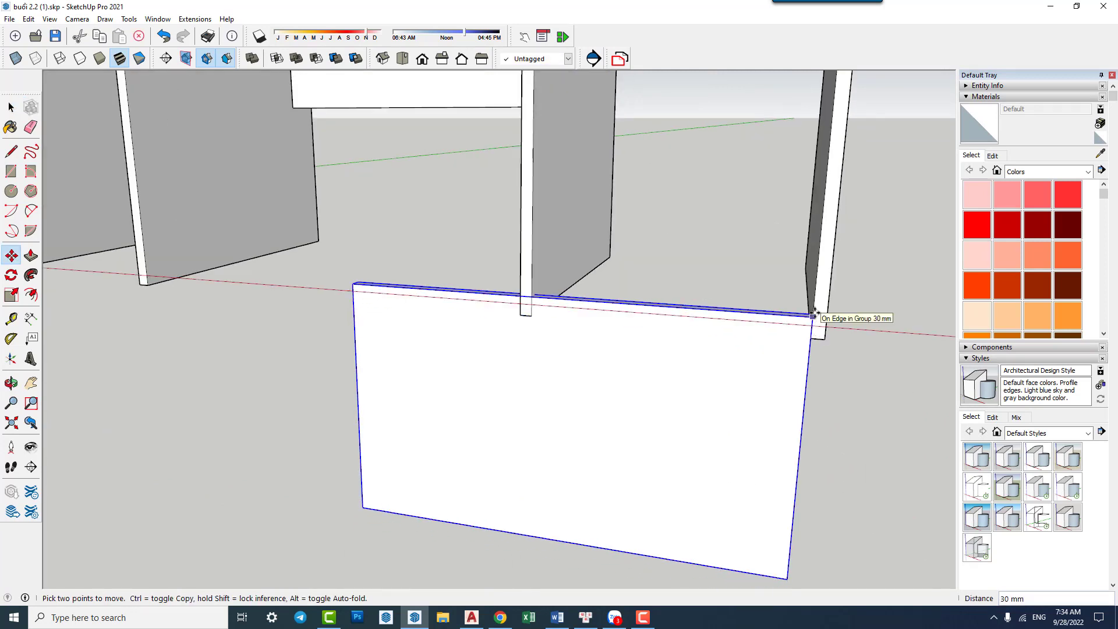
pyautogui.click(814, 315)
pyautogui.press('space')
# Push/Pull the white panel's left end back to shorten it.
pyautogui.moveTo(594, 355); pyautogui.dragTo(332, 257, button='middle')
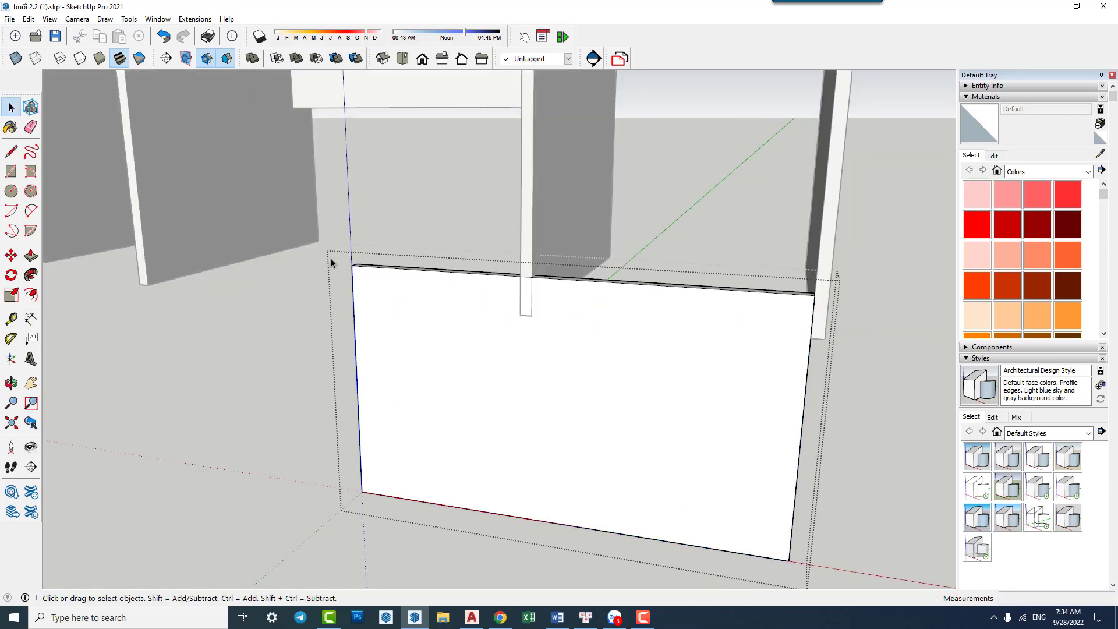
pyautogui.moveTo(311, 236); pyautogui.dragTo(473, 554)
pyautogui.press('p')
pyautogui.click(357, 275)
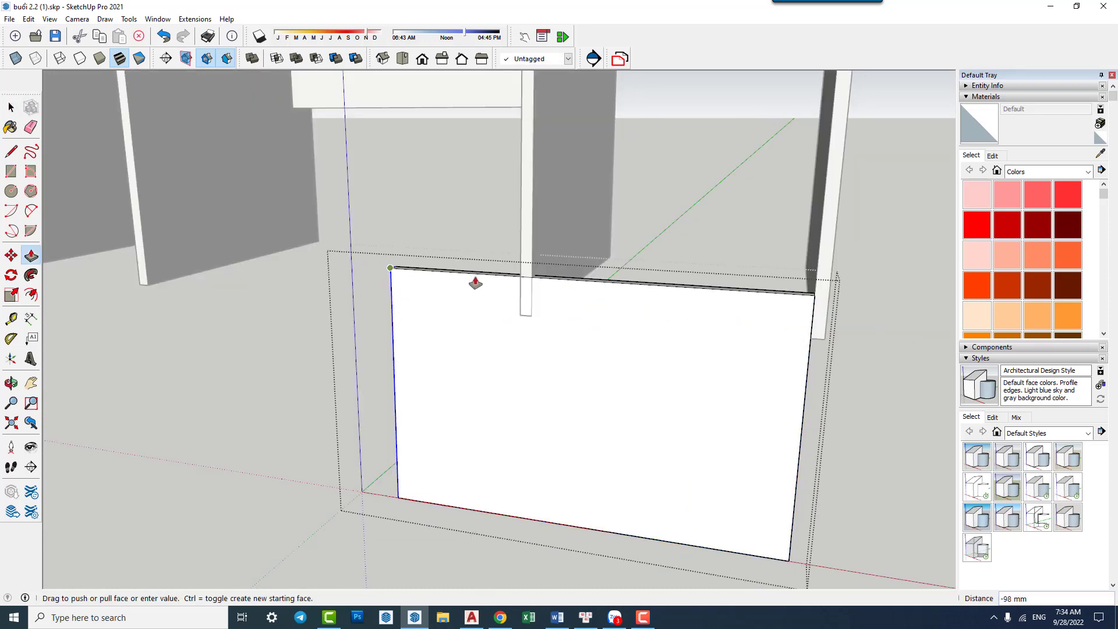
pyautogui.click(531, 280)
pyautogui.press('space')
# Raise the panel's bottom face, leaving a thin strip under the desktop.
pyautogui.click(619, 534)
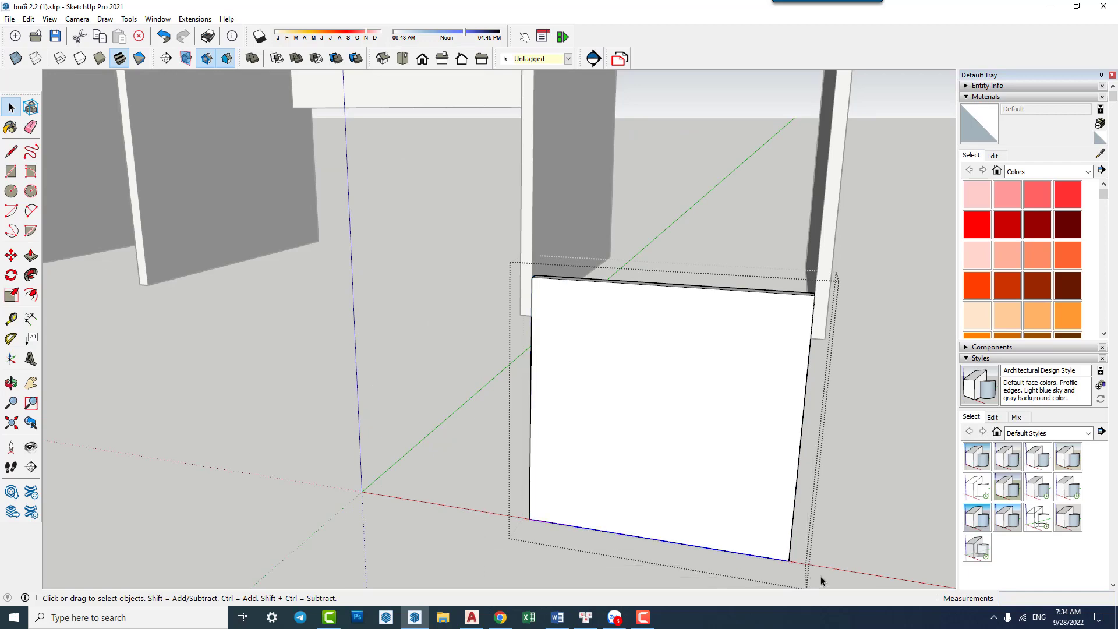
pyautogui.press('p')
pyautogui.click(524, 523)
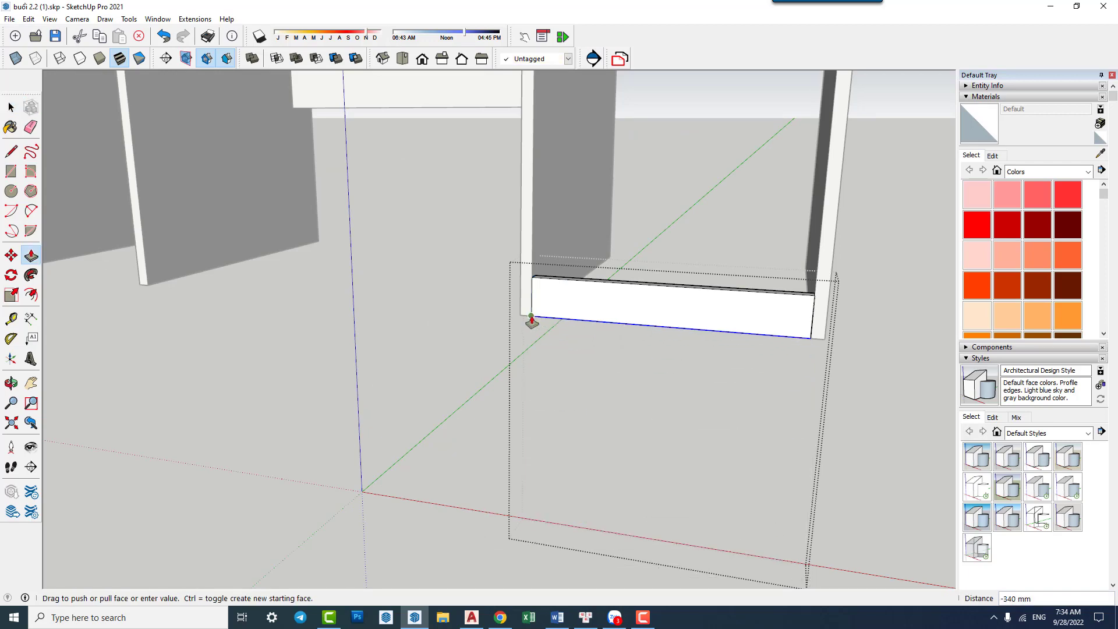
pyautogui.click(530, 321)
pyautogui.press('space')
pyautogui.moveTo(564, 350); pyautogui.dragTo(651, 364, button='middle')
# Draw a rectangle across the underside of the right desk's side cabinet.
pyautogui.scroll(5, 652, 369)
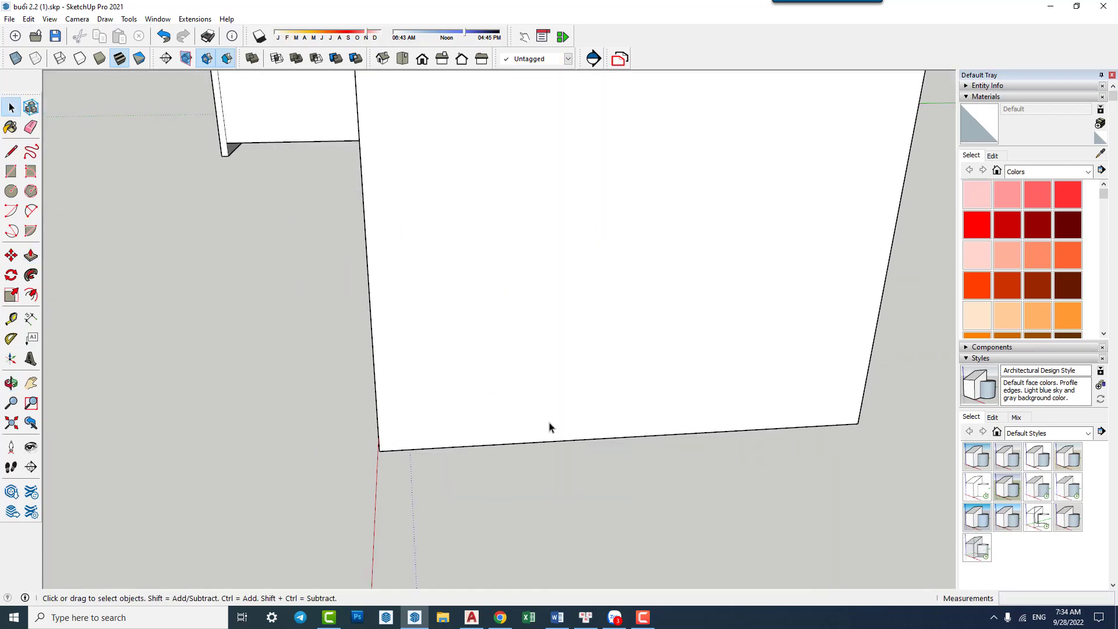
pyautogui.scroll(3, 550, 424)
pyautogui.scroll(-3, 499, 419)
pyautogui.moveTo(544, 403)
pyautogui.mouseDown(button='middle')
pyautogui.moveTo(598, 205)
pyautogui.moveTo(608, 242)
pyautogui.mouseUp(button='middle')
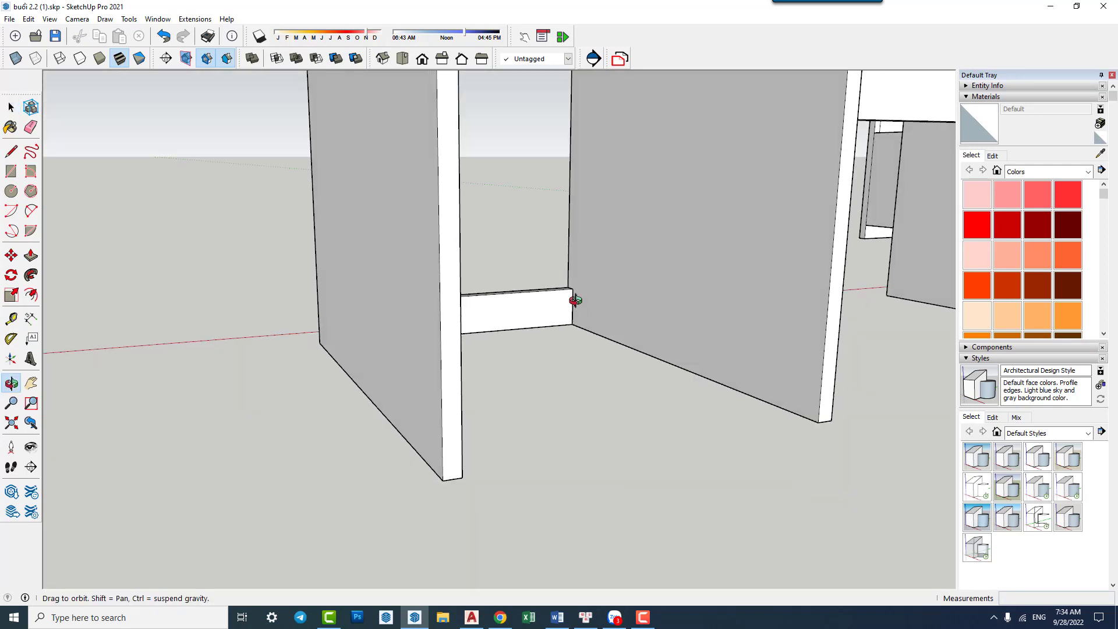
pyautogui.press('r')
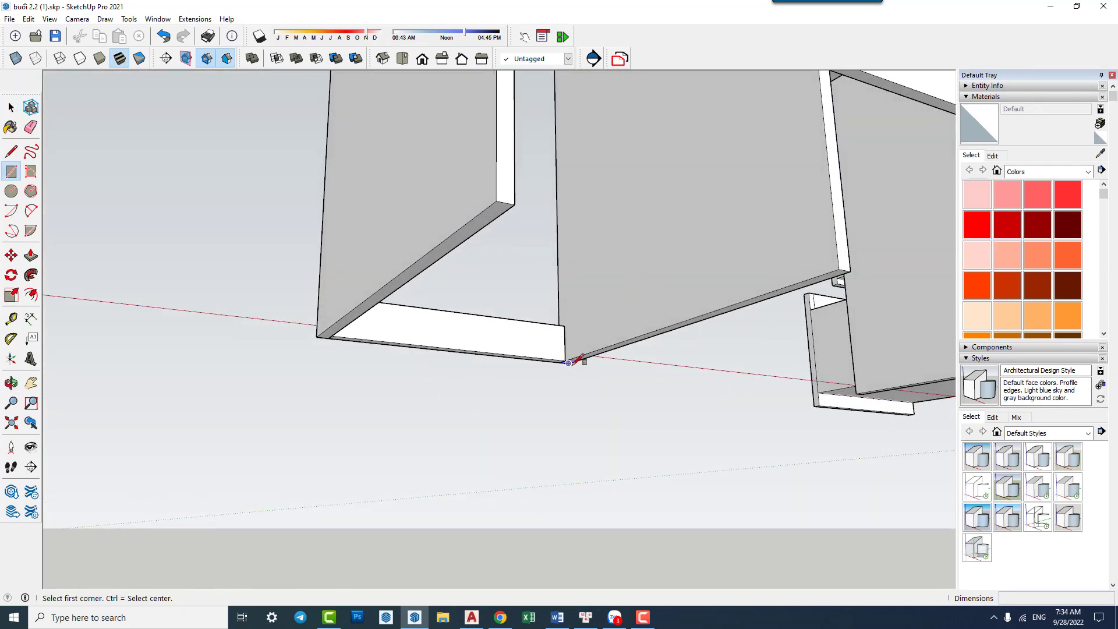
pyautogui.click(568, 363)
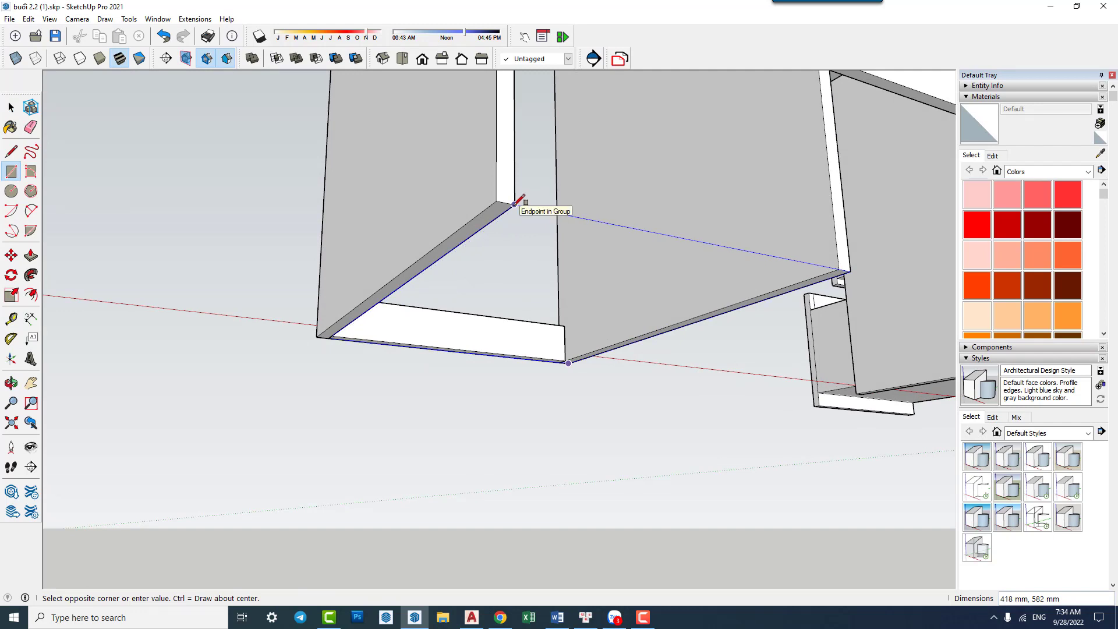
pyautogui.press('Escape')
pyautogui.click(567, 359)
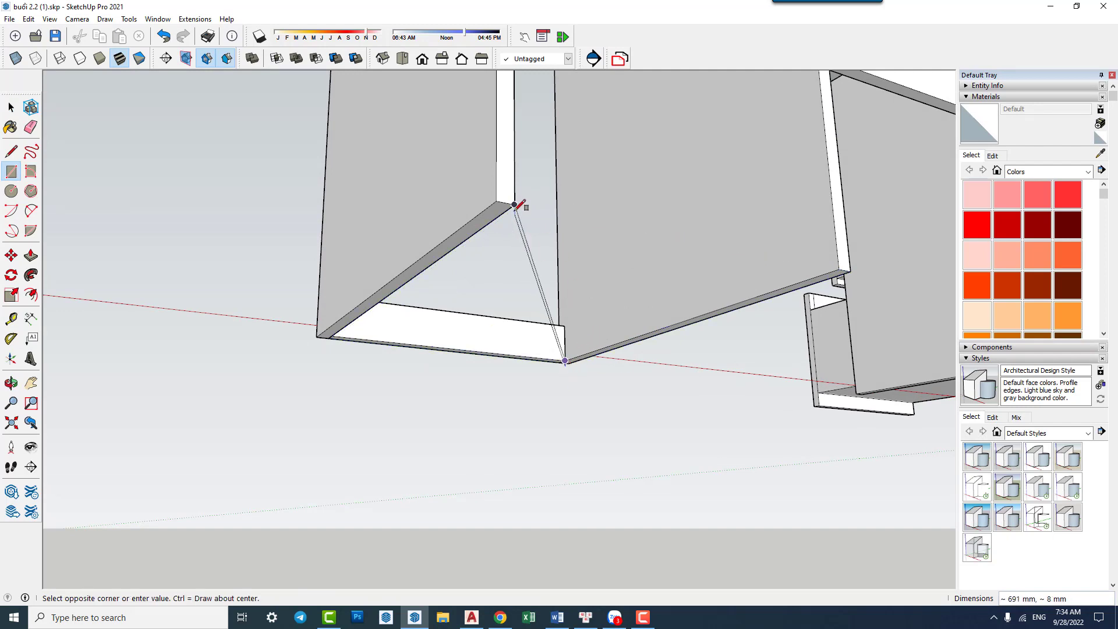
pyautogui.press('Escape')
pyautogui.moveTo(577, 353); pyautogui.dragTo(600, 180, button='middle')
pyautogui.click(591, 228)
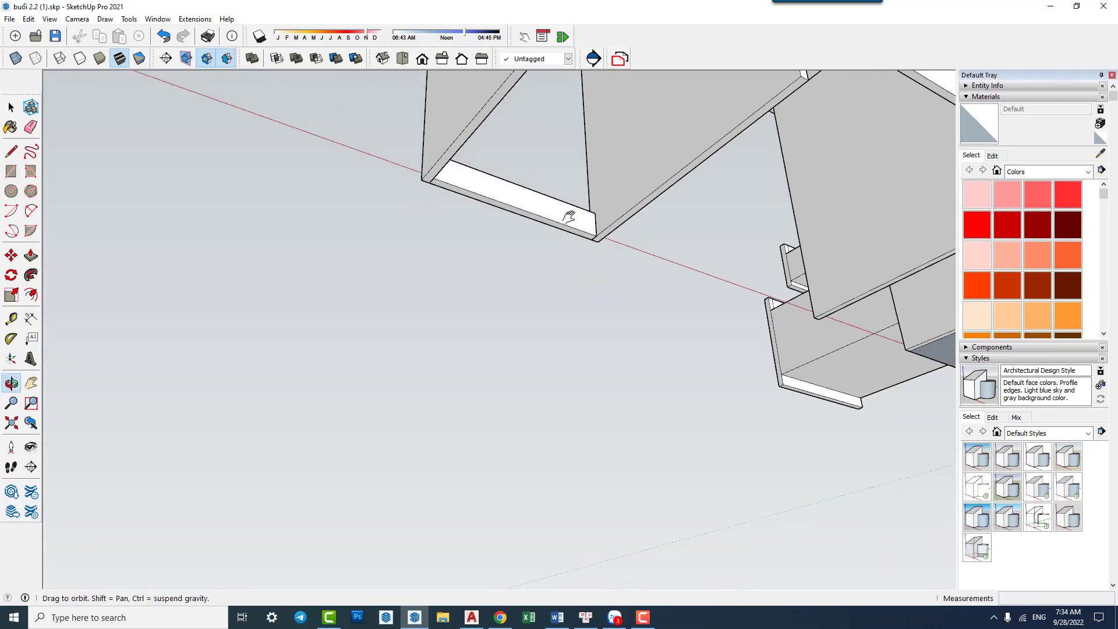
pyautogui.click(596, 153)
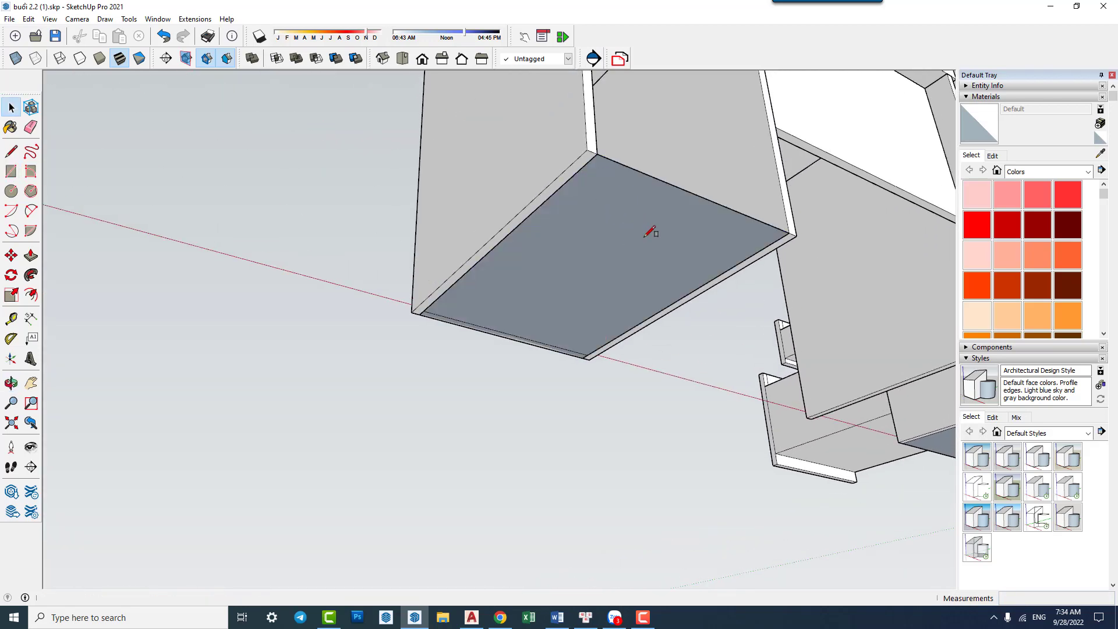
# Push/Pull the rectangle 26 mm into the cabinet's floor board.
pyautogui.press('p')
pyautogui.click(669, 216)
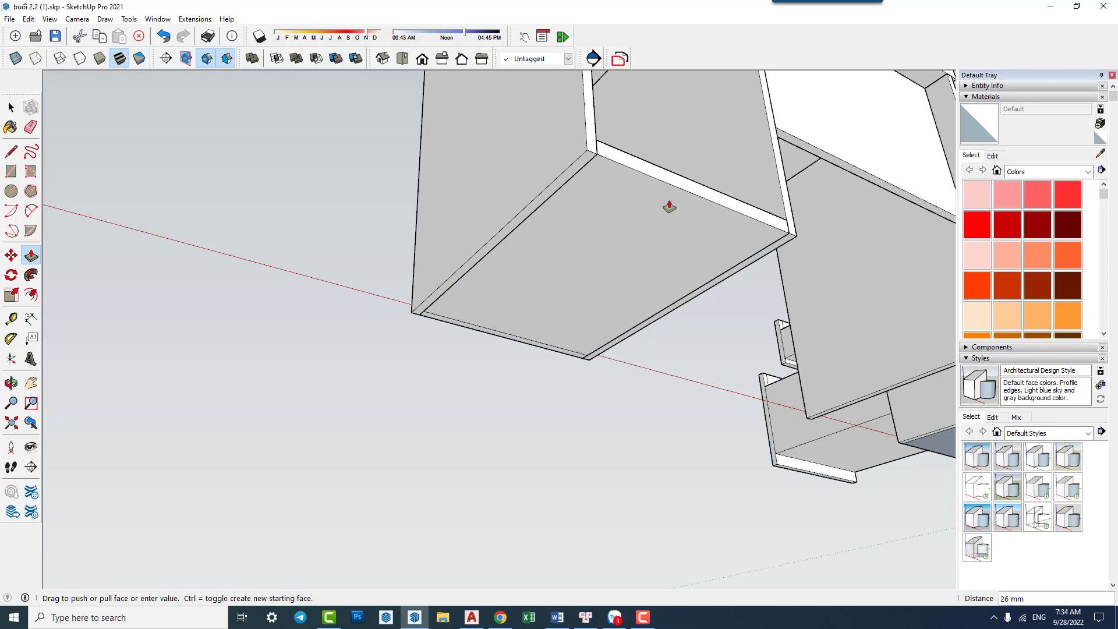
pyautogui.click(669, 207)
pyautogui.press('space')
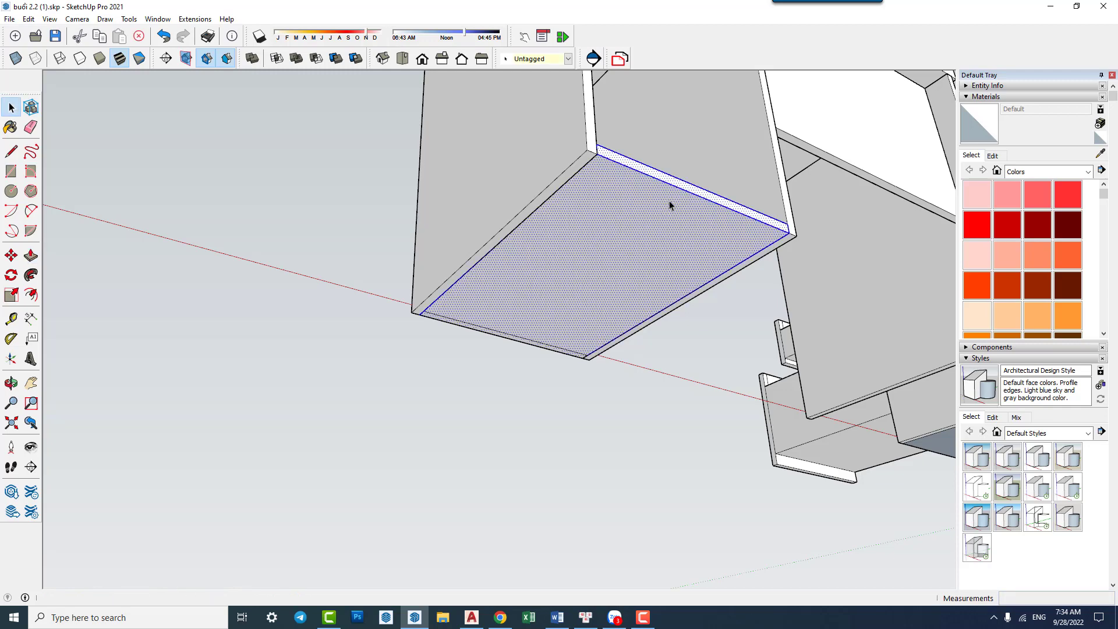
pyautogui.scroll(-6, 660, 215)
pyautogui.moveTo(856, 489); pyautogui.dragTo(726, 402, button='middle')
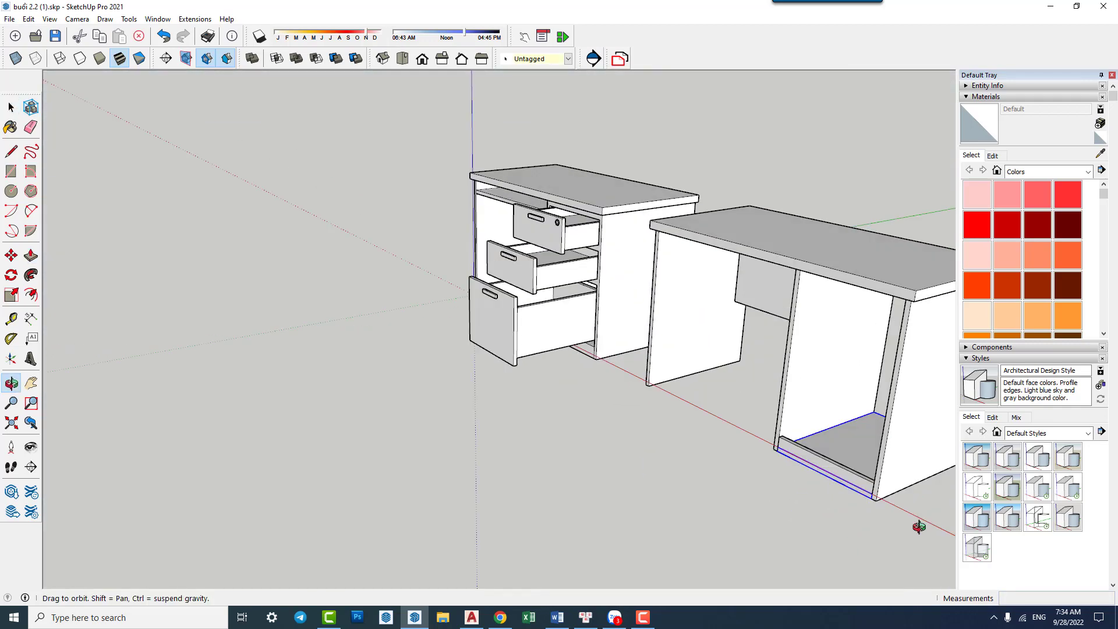
pyautogui.scroll(3, 726, 402)
pyautogui.scroll(3, 723, 392)
# Move the front plinth strip into place and copy it to the right side.
pyautogui.press('m')
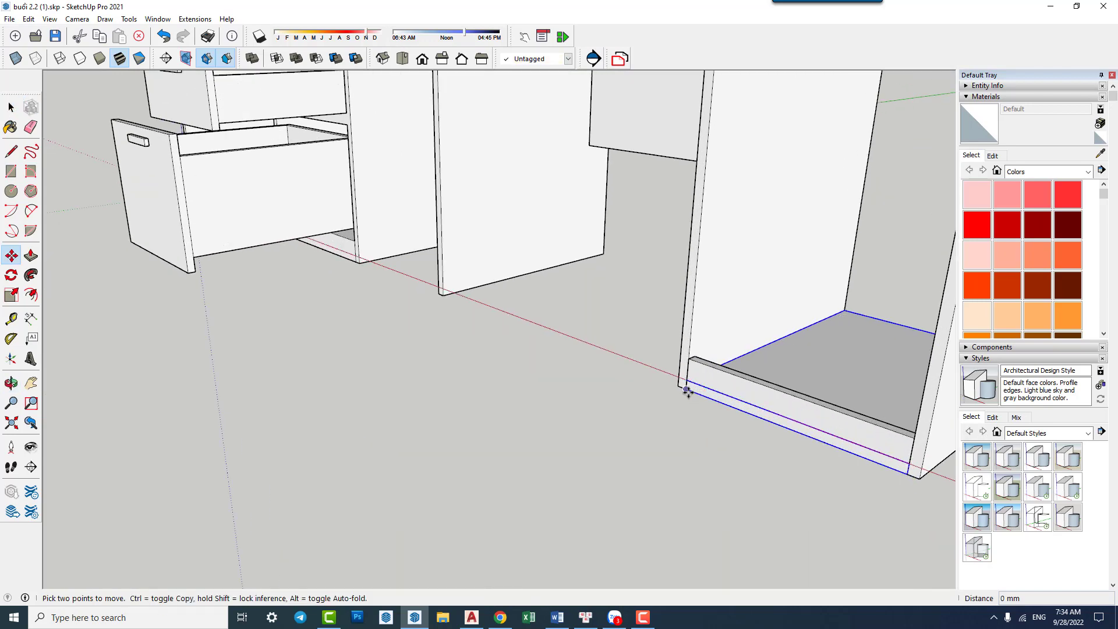
pyautogui.click(689, 387)
pyautogui.click(692, 359)
pyautogui.moveTo(716, 379)
pyautogui.mouseDown(button='middle')
pyautogui.moveTo(750, 417)
pyautogui.moveTo(711, 337)
pyautogui.moveTo(549, 290)
pyautogui.mouseUp(button='middle')
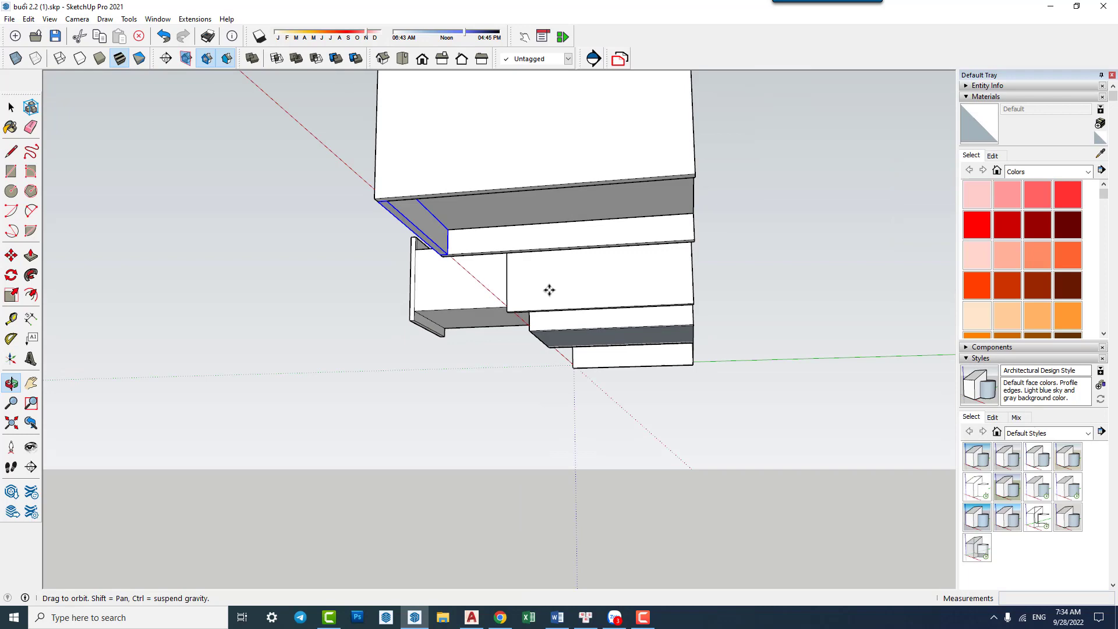
pyautogui.press('ctrl')
pyautogui.click(443, 251)
pyautogui.click(743, 233)
pyautogui.press('space')
pyautogui.moveTo(743, 233)
pyautogui.mouseDown(button='middle')
pyautogui.moveTo(795, 295)
pyautogui.moveTo(663, 368)
pyautogui.moveTo(525, 408)
pyautogui.moveTo(483, 443)
pyautogui.mouseUp(button='middle')
pyautogui.scroll(2, 480, 444)
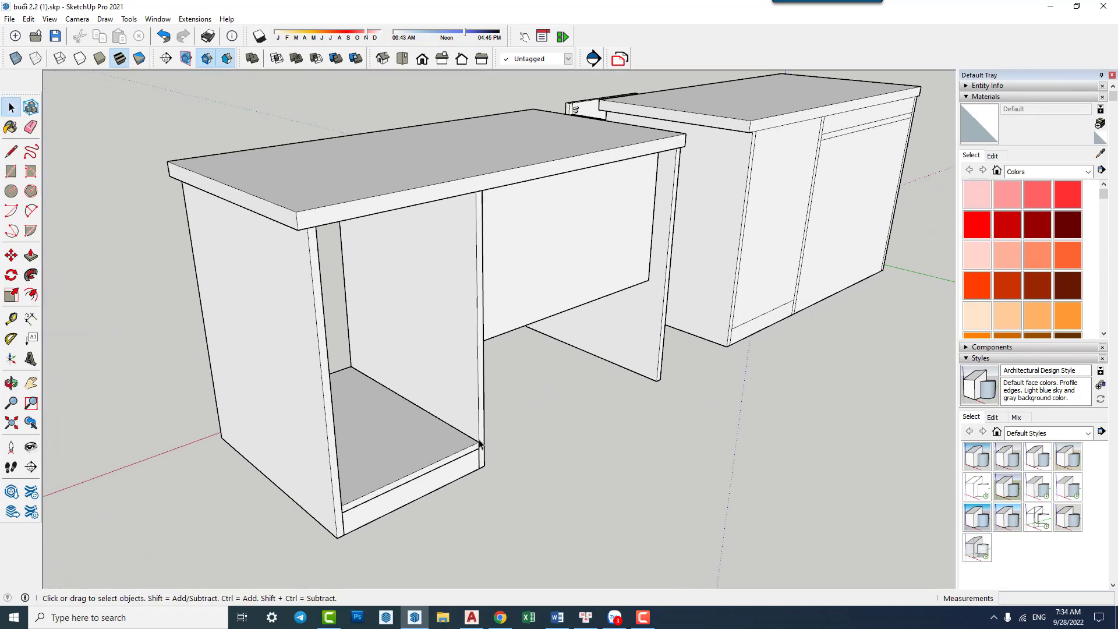
# Draw a door rectangle over the cabinet opening and give it 3 mm thickness.
pyautogui.press('r')
pyautogui.click(342, 506)
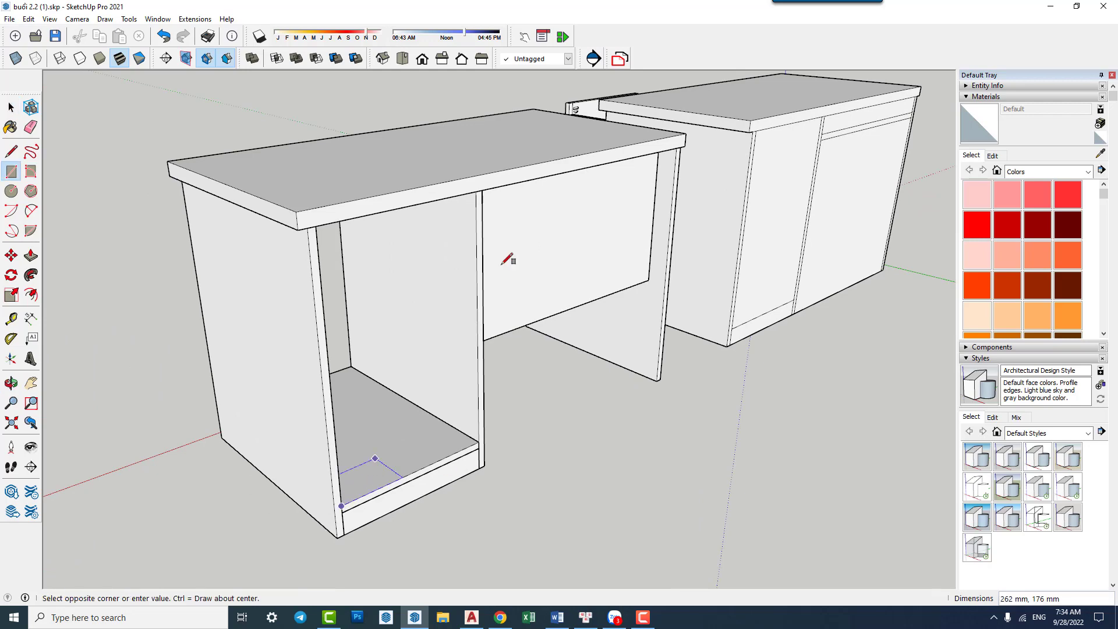
pyautogui.click(476, 191)
pyautogui.moveTo(482, 292); pyautogui.dragTo(499, 344, button='middle')
pyautogui.press('p')
pyautogui.moveTo(479, 379); pyautogui.dragTo(454, 383)
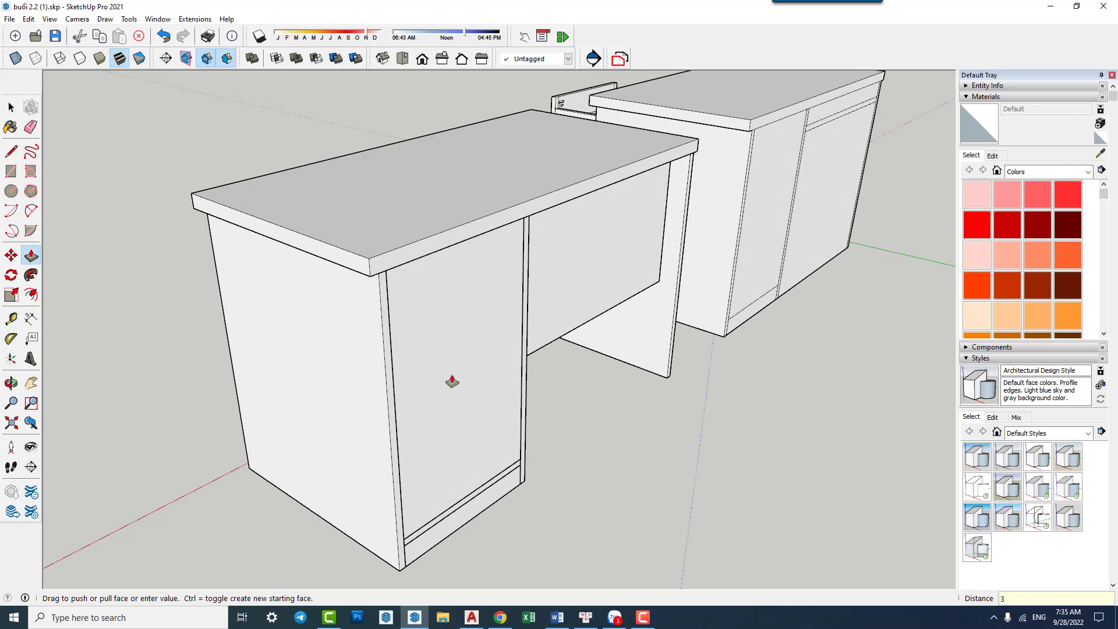
pyautogui.press('Return')
pyautogui.press('space')
pyautogui.click(489, 389)
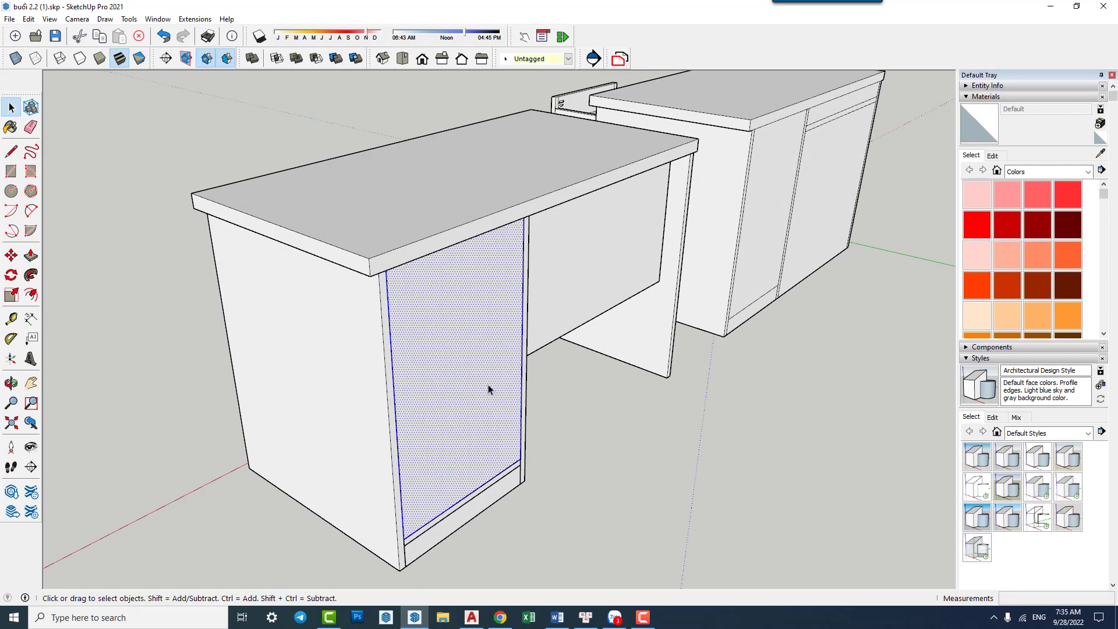
pyautogui.click(586, 441)
pyautogui.moveTo(586, 441)
pyautogui.mouseDown(button='middle')
pyautogui.moveTo(735, 374)
pyautogui.moveTo(738, 292)
pyautogui.mouseUp(button='middle')
pyautogui.click(618, 221)
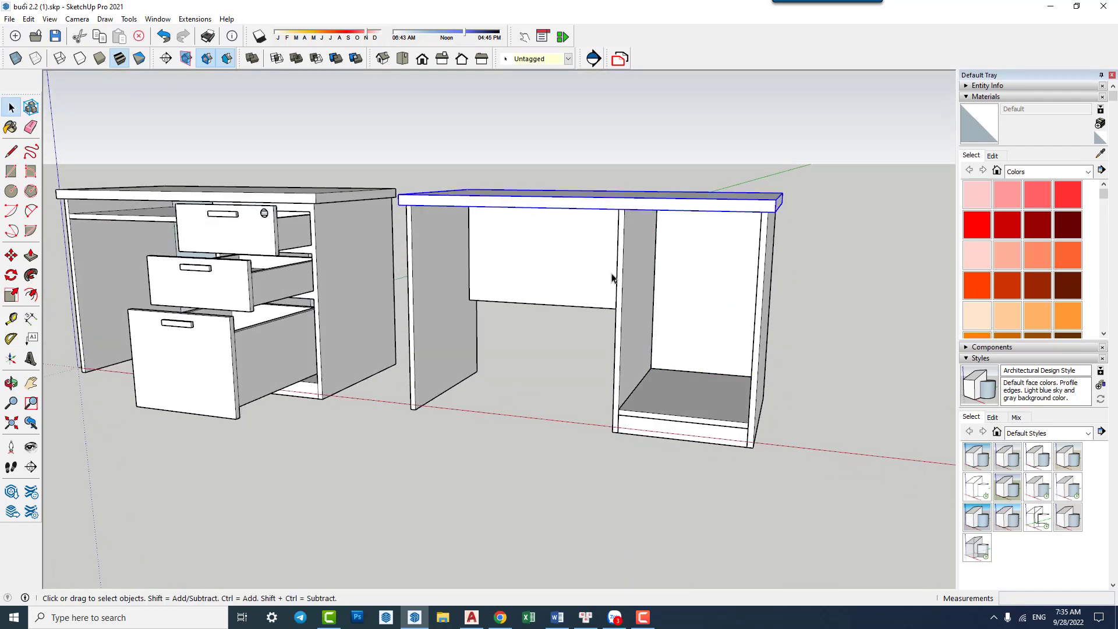
# Copy the right desk's bottom front rail up 655 mm to the top of the opening.
pyautogui.moveTo(645, 332); pyautogui.dragTo(265, 236, button='middle')
pyautogui.scroll(2, 290, 210)
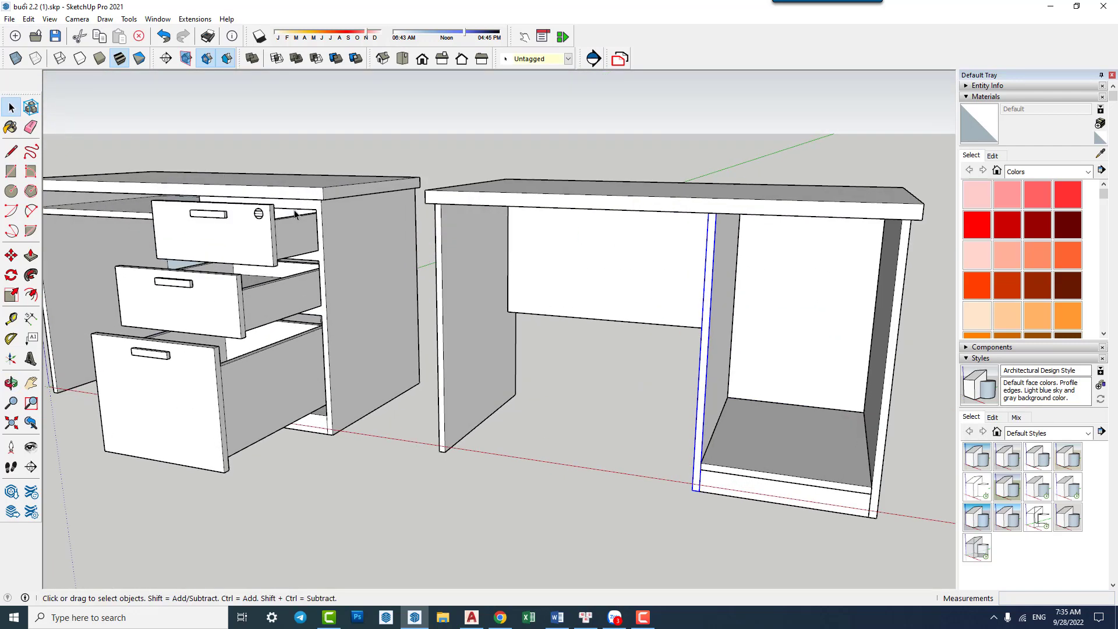
pyautogui.scroll(3, 289, 205)
pyautogui.scroll(-5, 348, 223)
pyautogui.moveTo(694, 287)
pyautogui.mouseDown(button='middle')
pyautogui.moveTo(719, 190)
pyautogui.moveTo(654, 215)
pyautogui.mouseUp(button='middle')
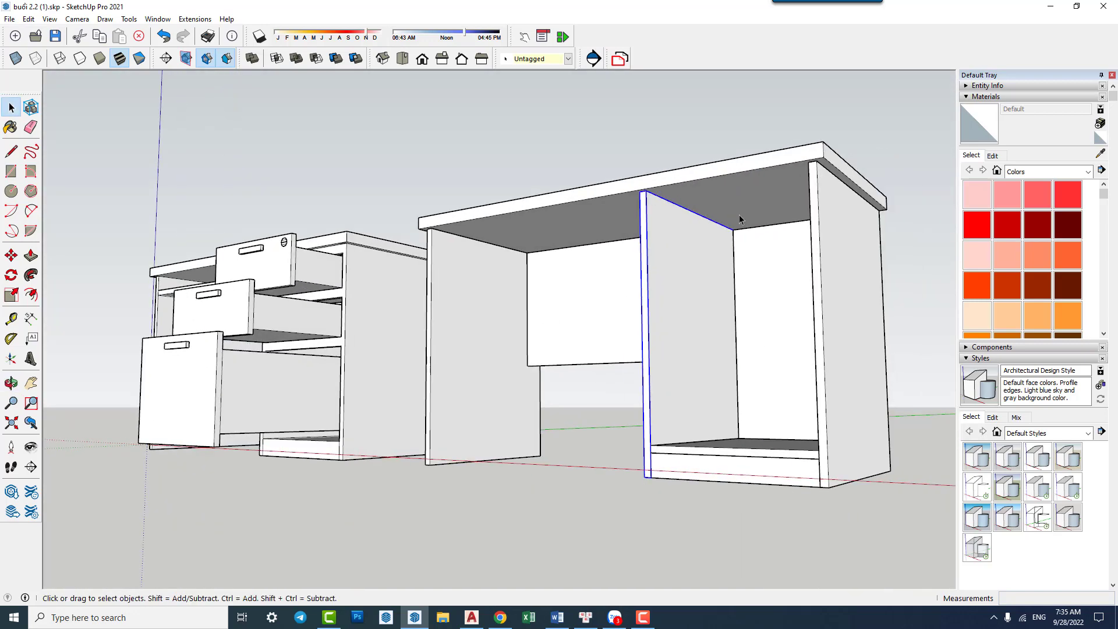
pyautogui.moveTo(740, 219); pyautogui.dragTo(714, 244, button='middle')
pyautogui.click(682, 485)
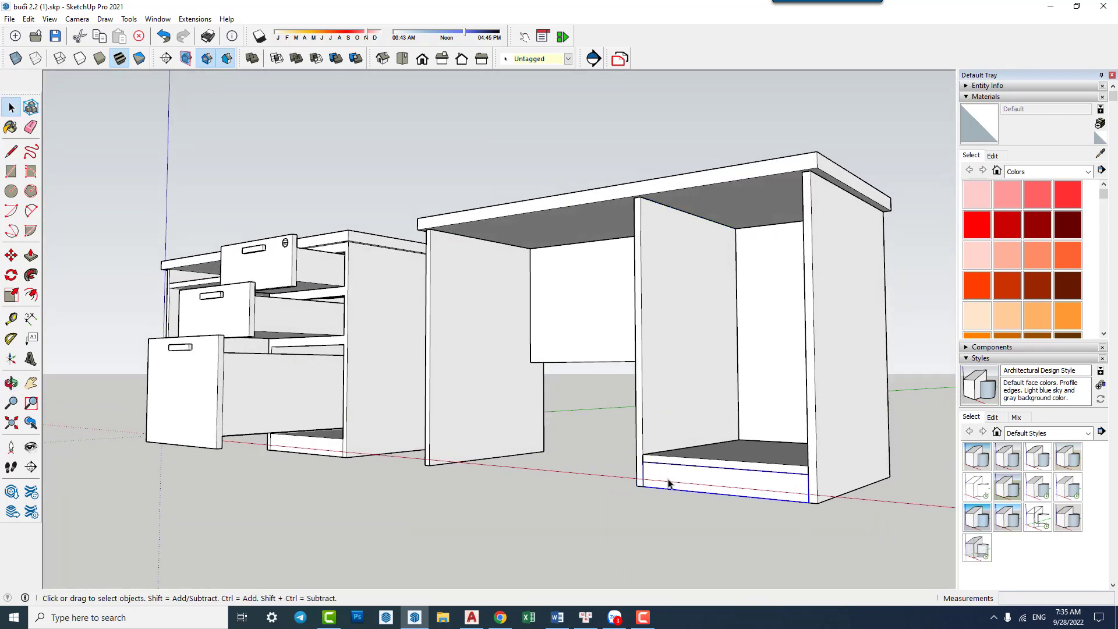
pyautogui.scroll(1, 669, 483)
pyautogui.press('m')
pyautogui.click(639, 460)
pyautogui.press('ctrl')
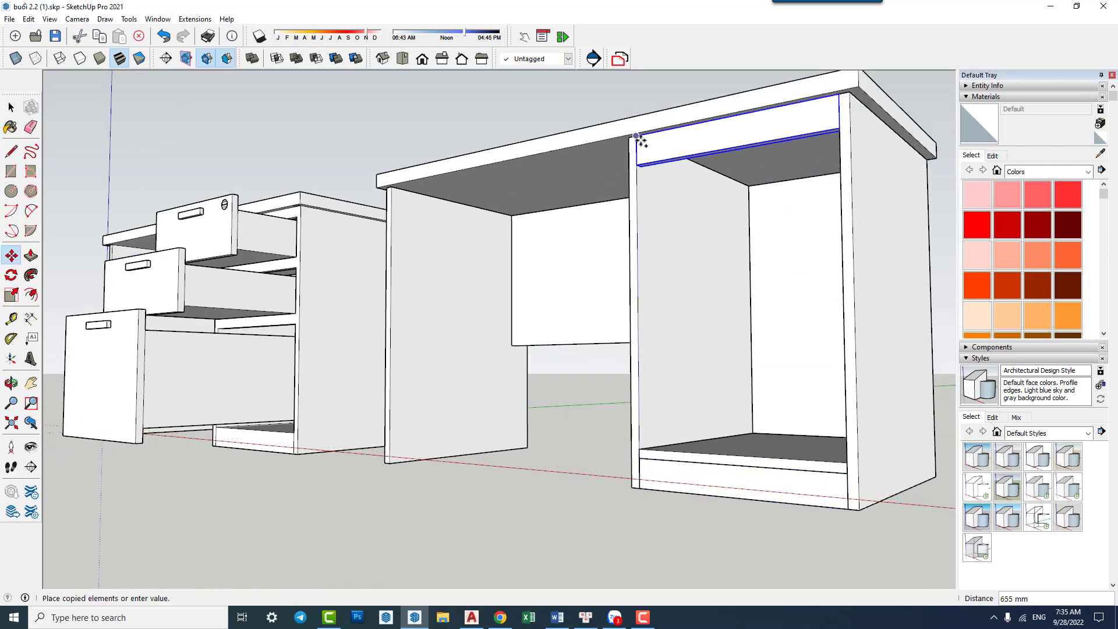
pyautogui.click(639, 139)
pyautogui.press('space')
# Push/Pull the top rail's underside 20 mm.
pyautogui.moveTo(638, 140)
pyautogui.mouseDown(button='middle')
pyautogui.moveTo(681, 165)
pyautogui.moveTo(639, 97)
pyautogui.mouseUp(button='middle')
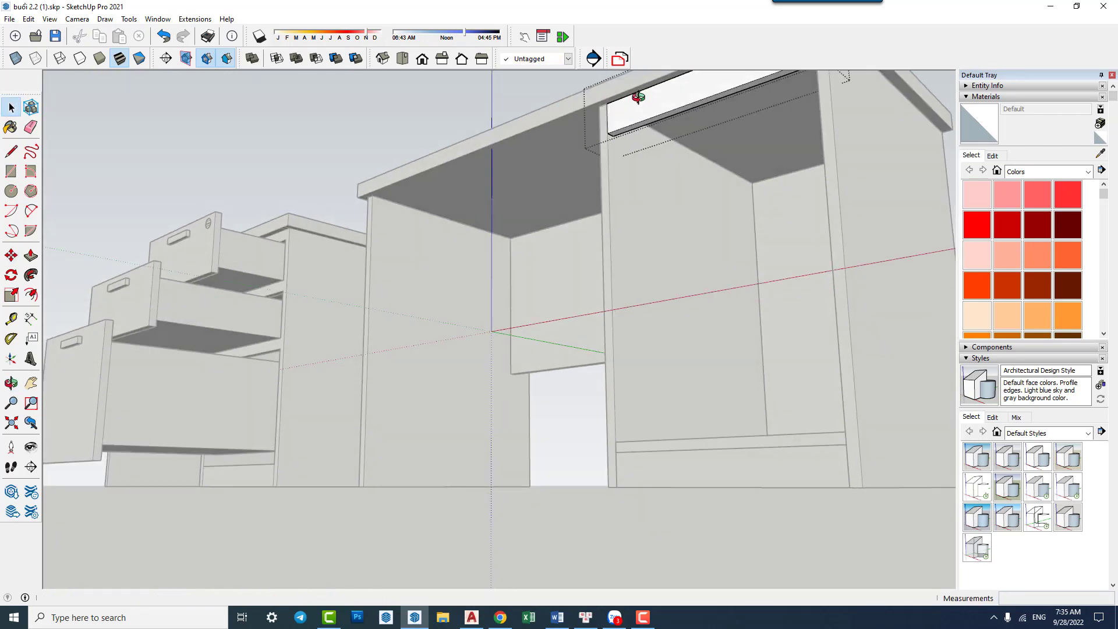
pyautogui.press('p')
pyautogui.scroll(2, 638, 96)
pyautogui.click(608, 140)
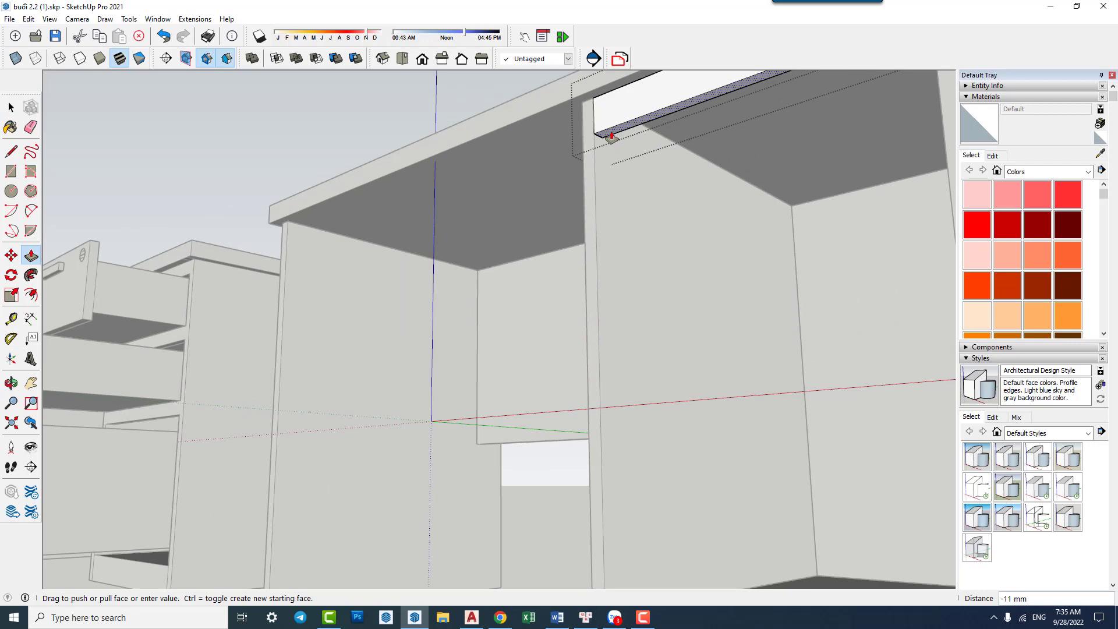
pyautogui.write('20')
pyautogui.press('Return')
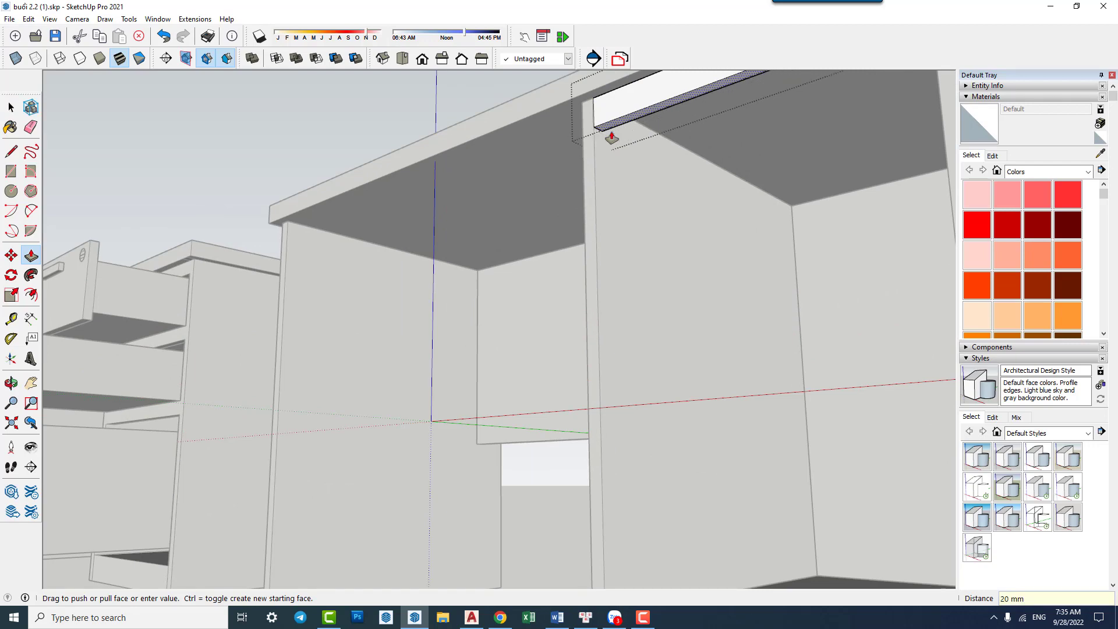
pyautogui.press('space')
pyautogui.scroll(-3, 609, 138)
pyautogui.moveTo(654, 175)
pyautogui.mouseDown(button='middle')
pyautogui.moveTo(767, 243)
pyautogui.moveTo(789, 300)
pyautogui.moveTo(687, 170)
pyautogui.mouseUp(button='middle')
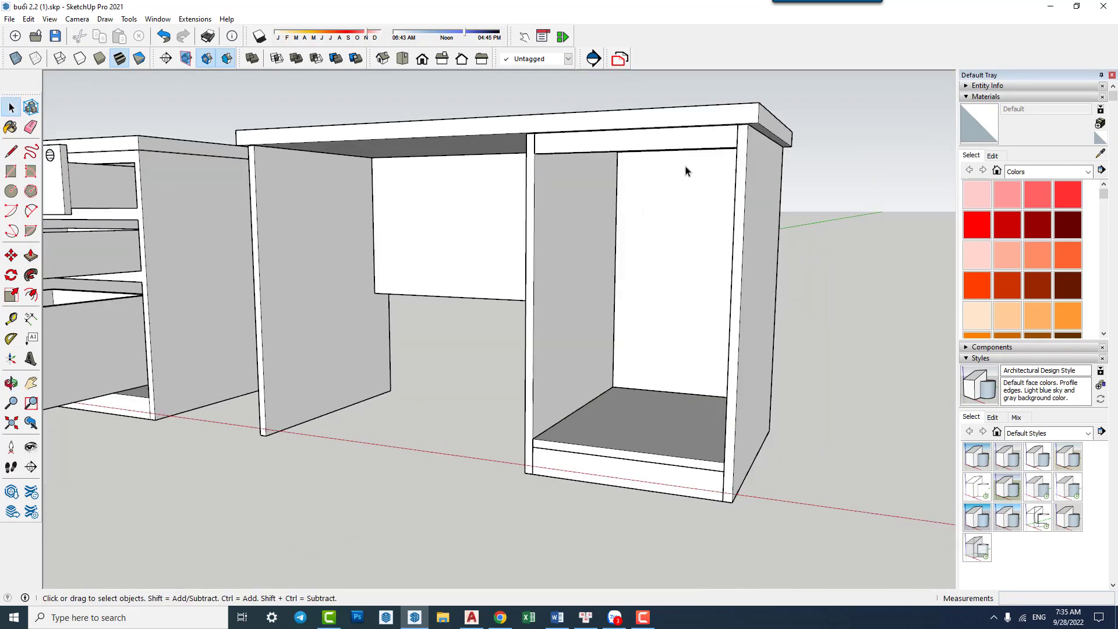
# Check the right desk's side panel and the bay's bottom shelf, turning the view toward the cabinet.
pyautogui.click(675, 149)
pyautogui.click(727, 309)
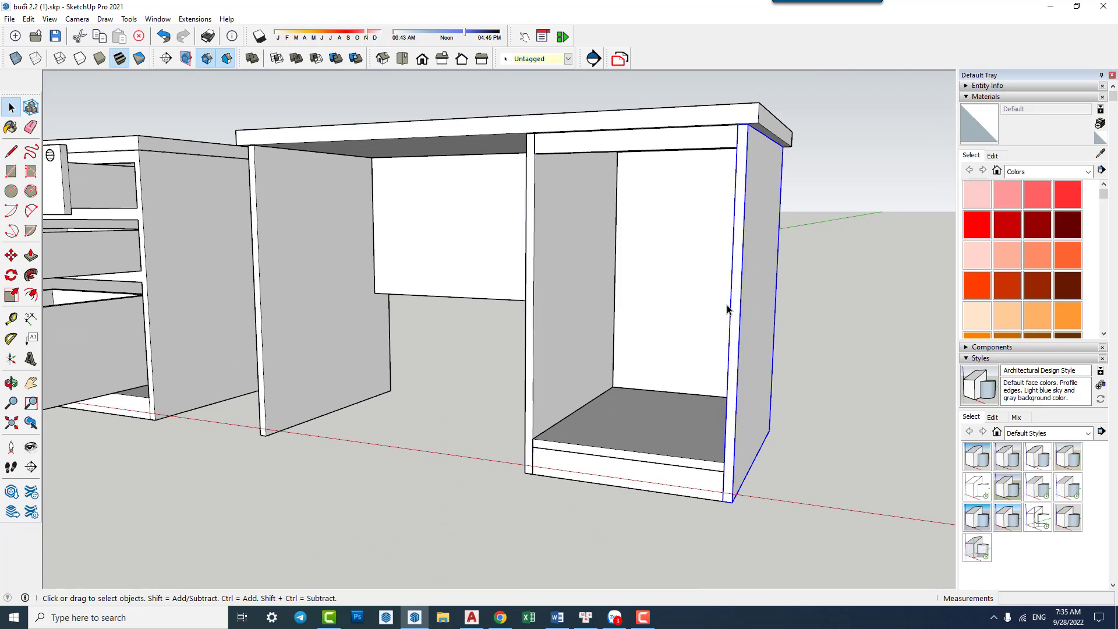
pyautogui.click(640, 418)
pyautogui.click(806, 389)
pyautogui.scroll(-3, 624, 324)
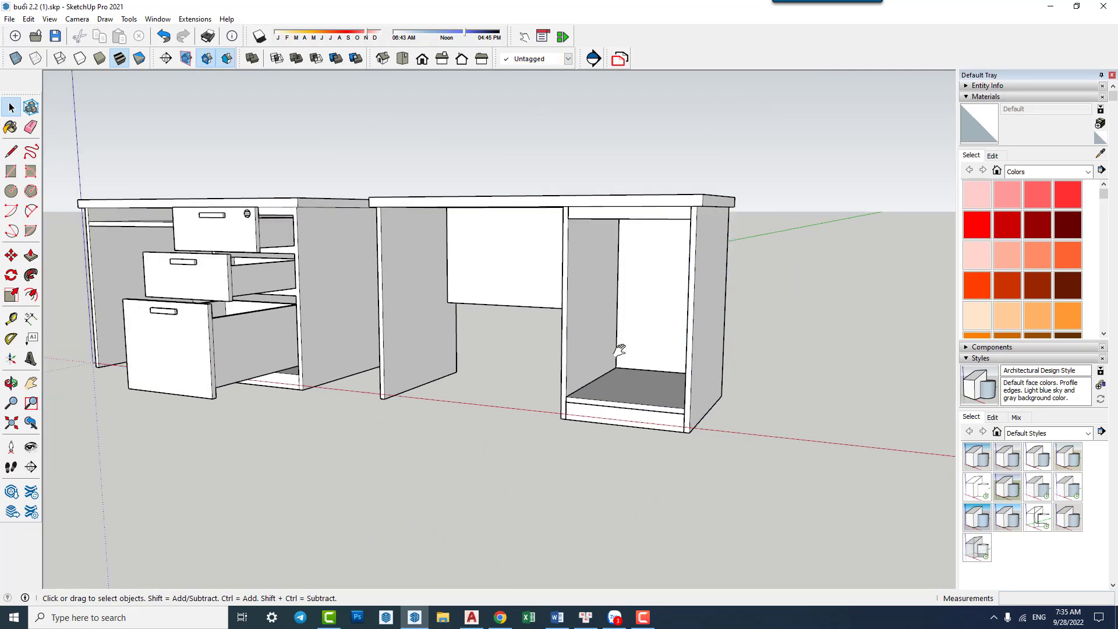
pyautogui.keyDown('shift'); pyautogui.moveTo(620, 349); pyautogui.dragTo(722, 349, button='middle'); pyautogui.keyUp('shift')
pyautogui.scroll(2, 371, 250)
pyautogui.scroll(-2, 419, 279)
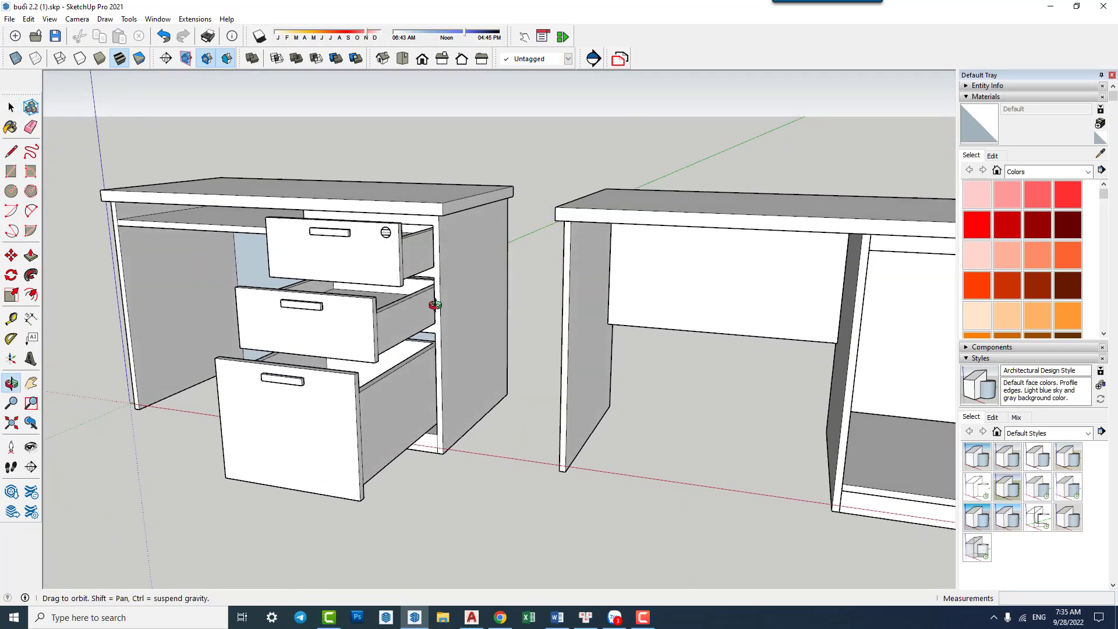
pyautogui.scroll(-2, 443, 309)
pyautogui.scroll(1, 408, 303)
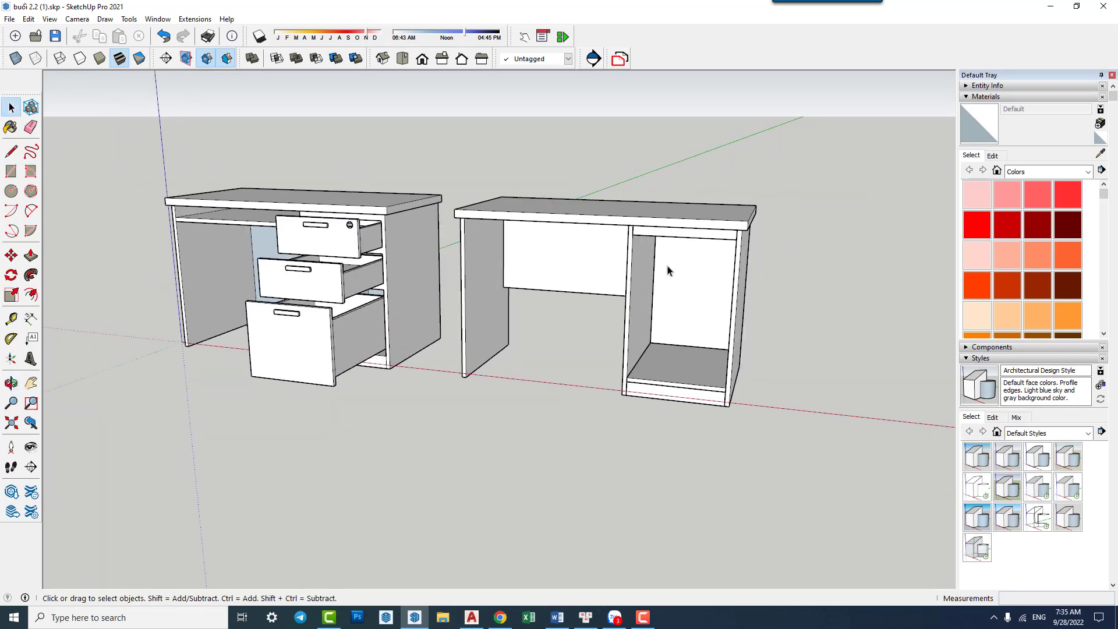
pyautogui.scroll(2, 668, 270)
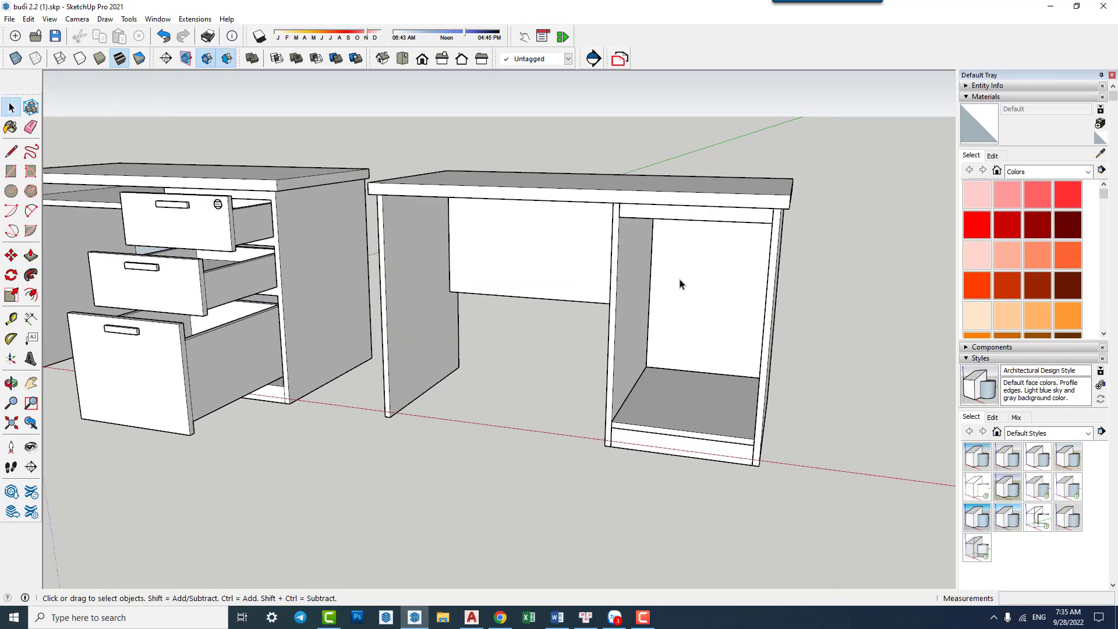
pyautogui.scroll(1, 635, 261)
pyautogui.moveTo(635, 261)
pyautogui.mouseDown(button='middle')
pyautogui.moveTo(699, 283)
pyautogui.moveTo(696, 225)
pyautogui.moveTo(616, 172)
pyautogui.moveTo(583, 112)
pyautogui.moveTo(601, 134)
pyautogui.mouseUp(button='middle')
# Place a Tape Measure guide line along the top of the open bay.
pyautogui.press('t')
pyautogui.scroll(2, 673, 228)
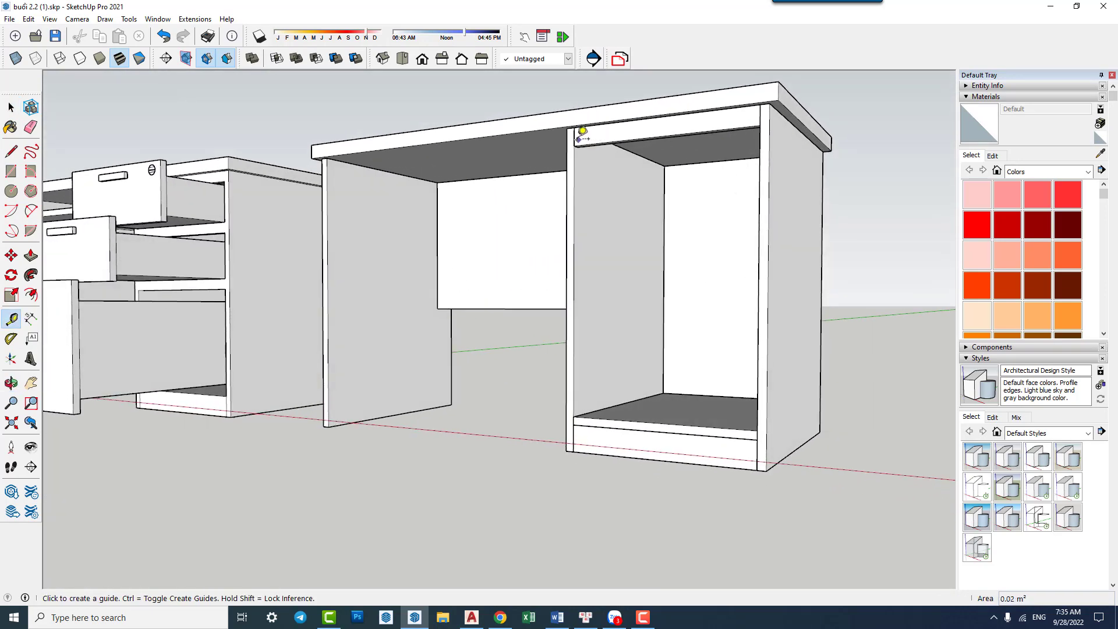
pyautogui.scroll(1, 584, 130)
pyautogui.scroll(2, 586, 125)
pyautogui.scroll(2, 591, 121)
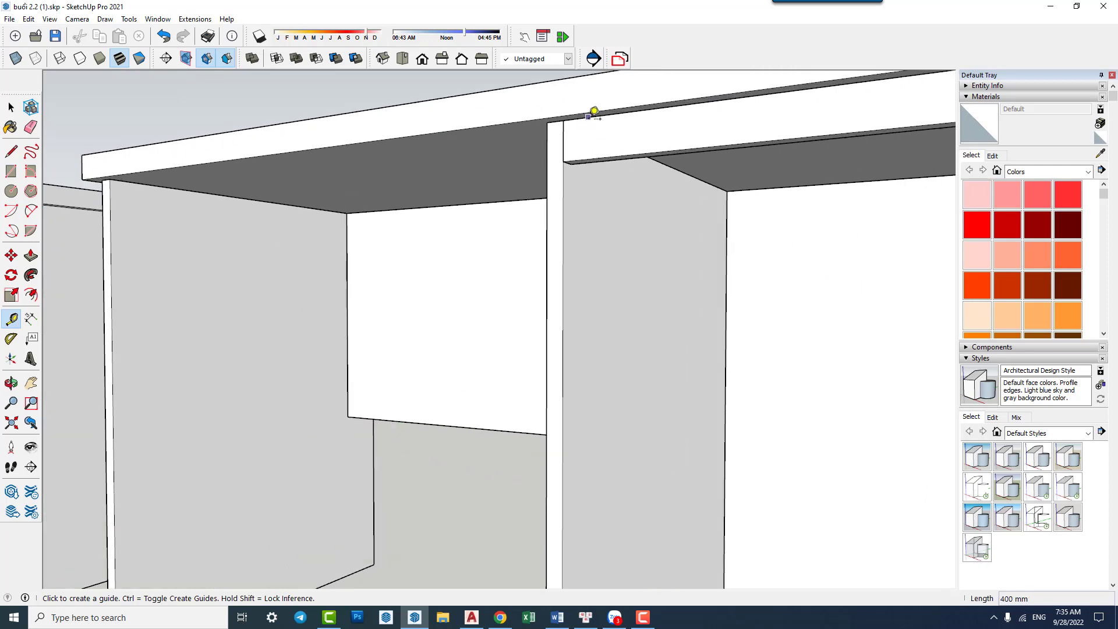
pyautogui.moveTo(603, 113)
pyautogui.mouseDown(button='middle')
pyautogui.moveTo(593, 88)
pyautogui.moveTo(515, 114)
pyautogui.mouseUp(button='middle')
pyautogui.click(586, 92)
pyautogui.press('space')
# Copy the guide down to the bay's bottom shelf and divide the gap into three equal parts.
pyautogui.scroll(-2, 548, 123)
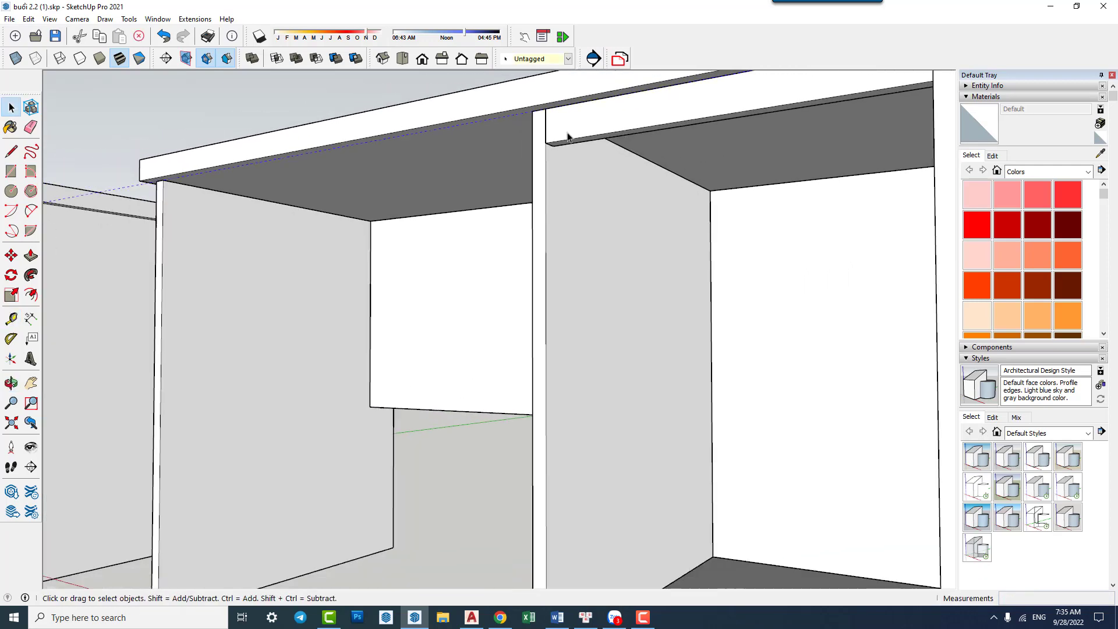
pyautogui.scroll(-2, 549, 123)
pyautogui.press('m')
pyautogui.scroll(2, 559, 120)
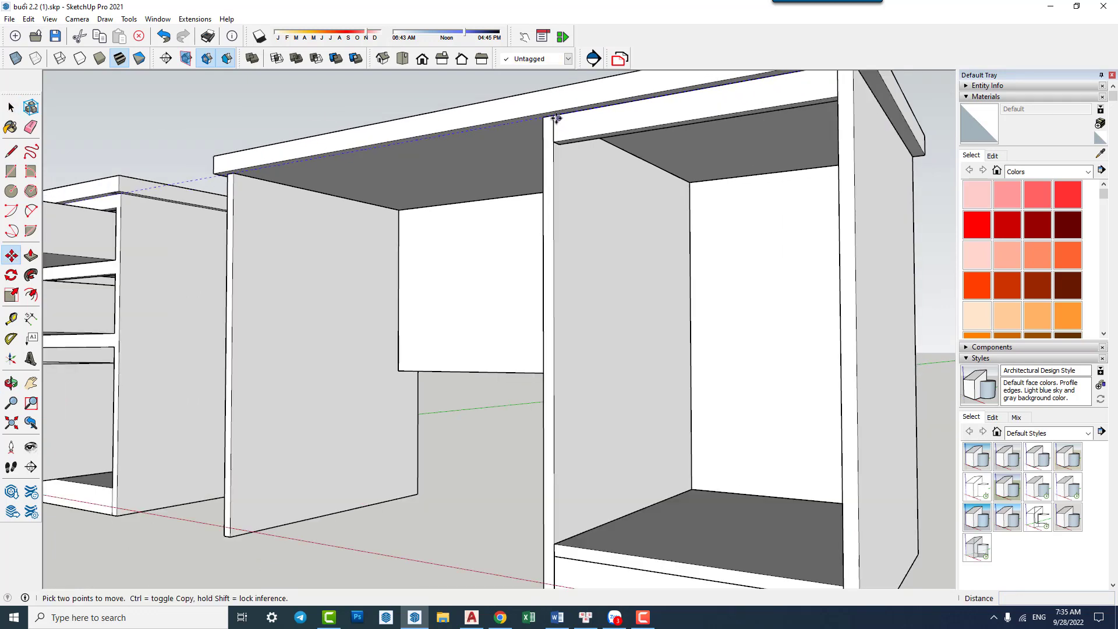
pyautogui.click(552, 117)
pyautogui.press('ctrl')
pyautogui.keyDown('shift'); pyautogui.moveTo(554, 328); pyautogui.dragTo(582, 418, button='middle'); pyautogui.keyUp('shift')
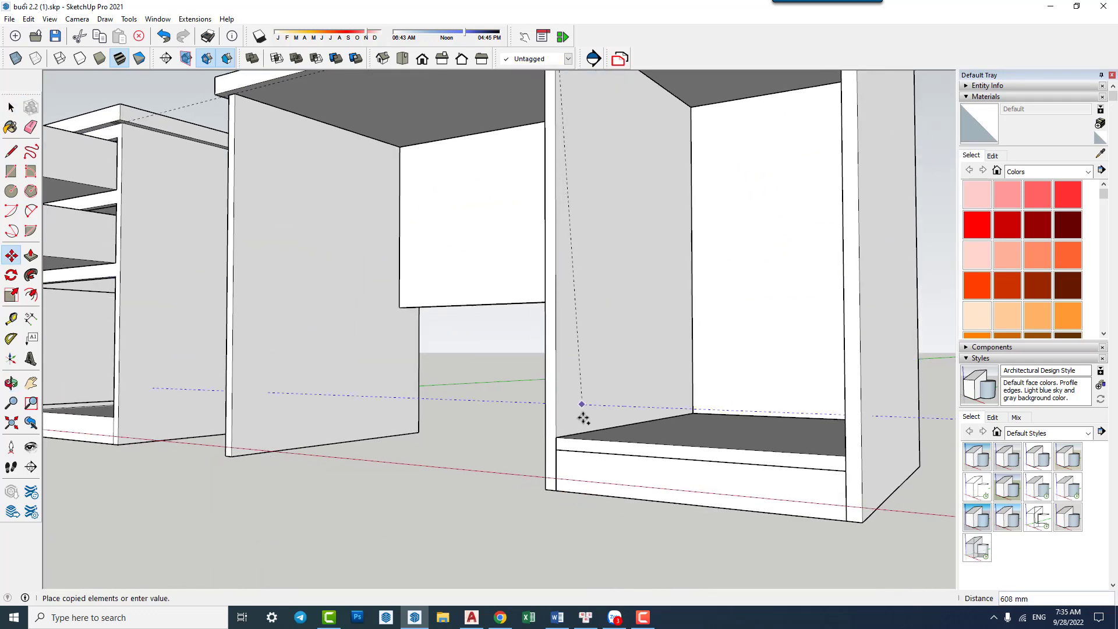
pyautogui.click(557, 449)
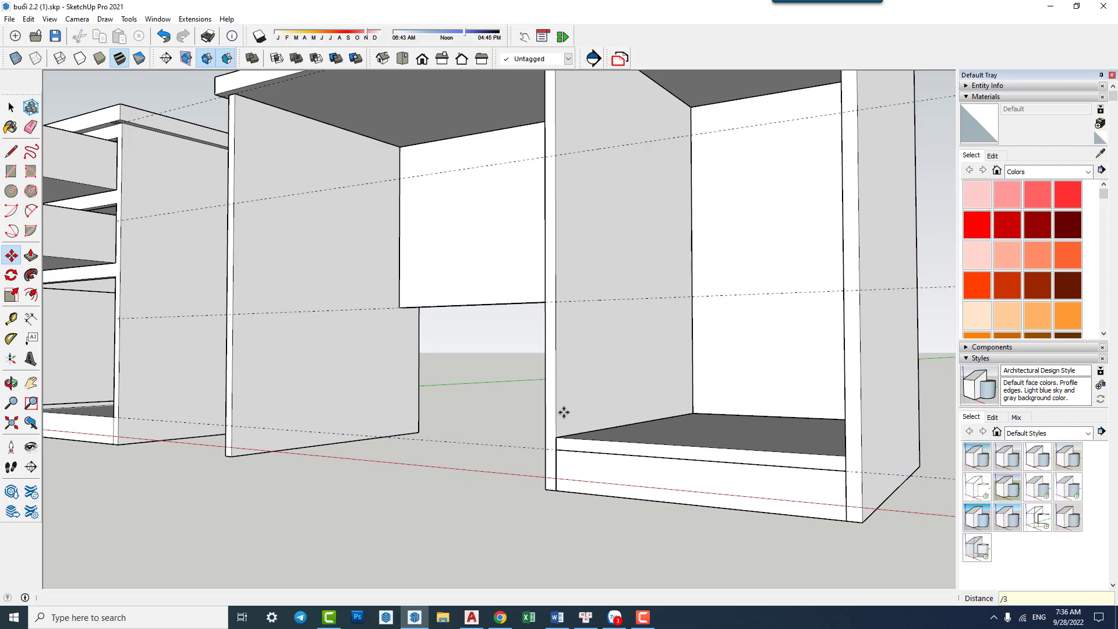
pyautogui.scroll(-3, 564, 412)
pyautogui.scroll(-5, 662, 387)
pyautogui.press('space')
pyautogui.moveTo(654, 309); pyautogui.dragTo(619, 257, button='middle')
# Draw a rectangle over the bay's top third, redoing a misplaced first attempt.
pyautogui.press('r')
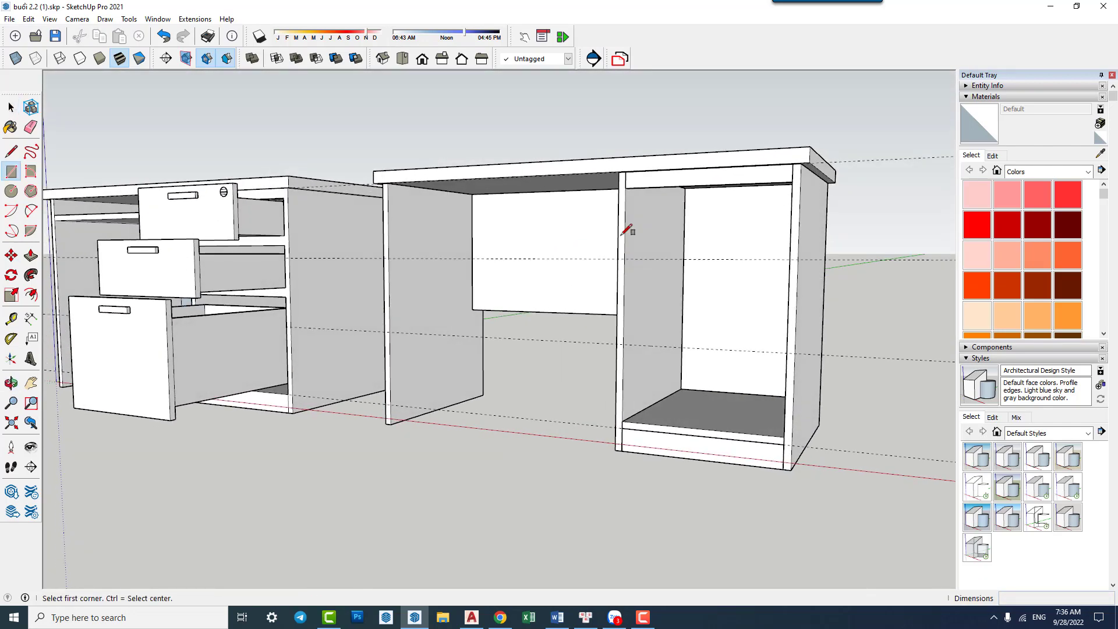
pyautogui.scroll(3, 614, 163)
pyautogui.scroll(3, 603, 143)
pyautogui.click(597, 137)
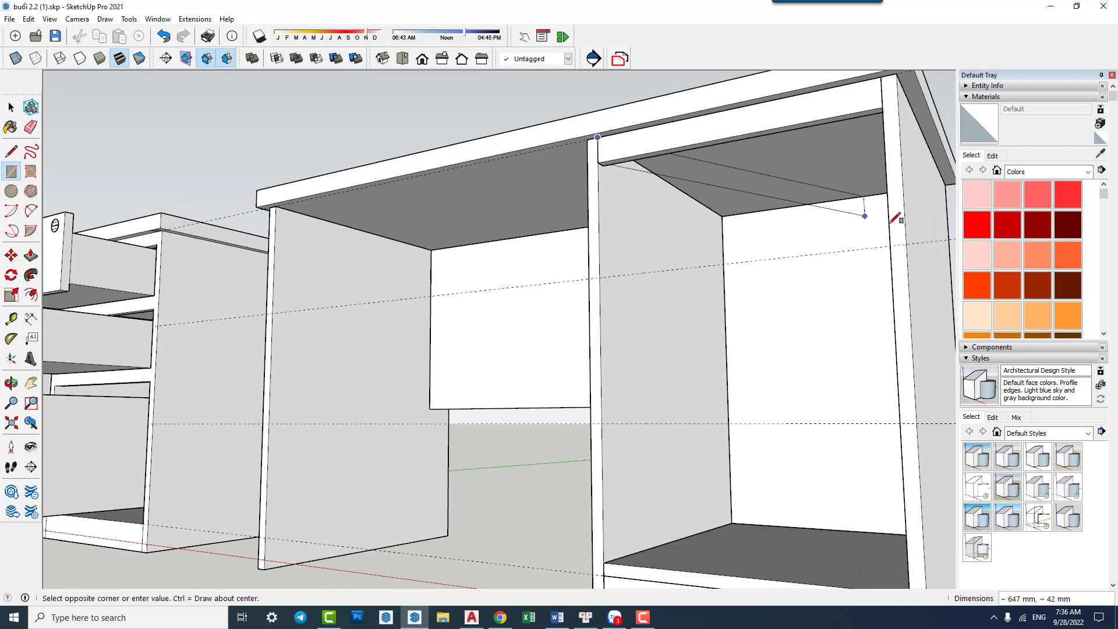
pyautogui.click(906, 244)
pyautogui.moveTo(674, 232); pyautogui.dragTo(682, 252, button='middle')
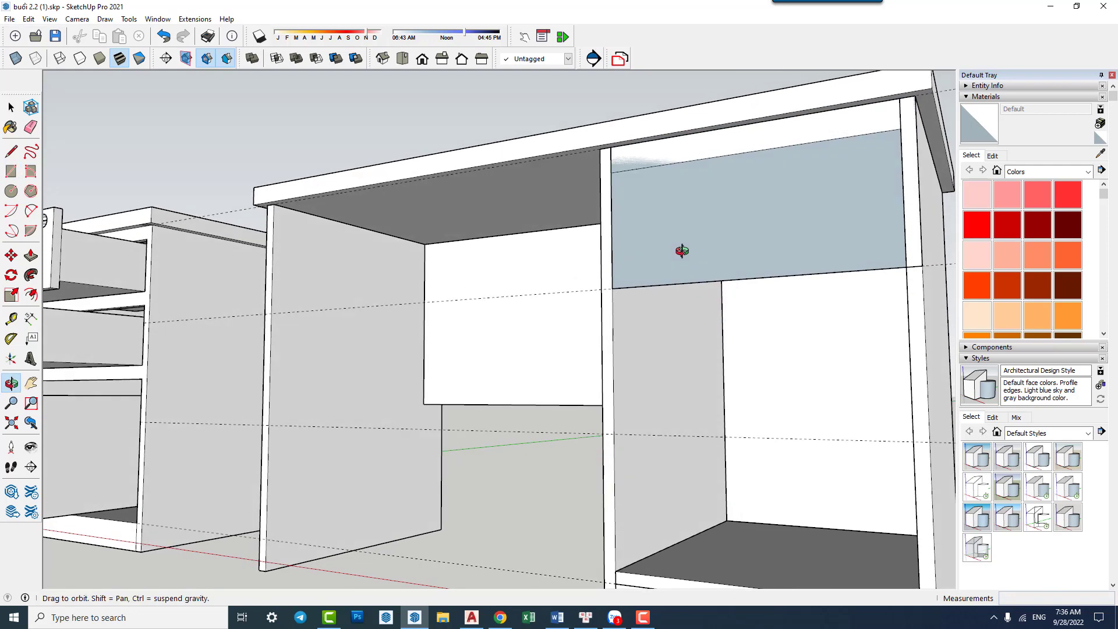
pyautogui.hotkey('ctrl', 'z')
pyautogui.scroll(-1, 625, 168)
pyautogui.click(600, 138)
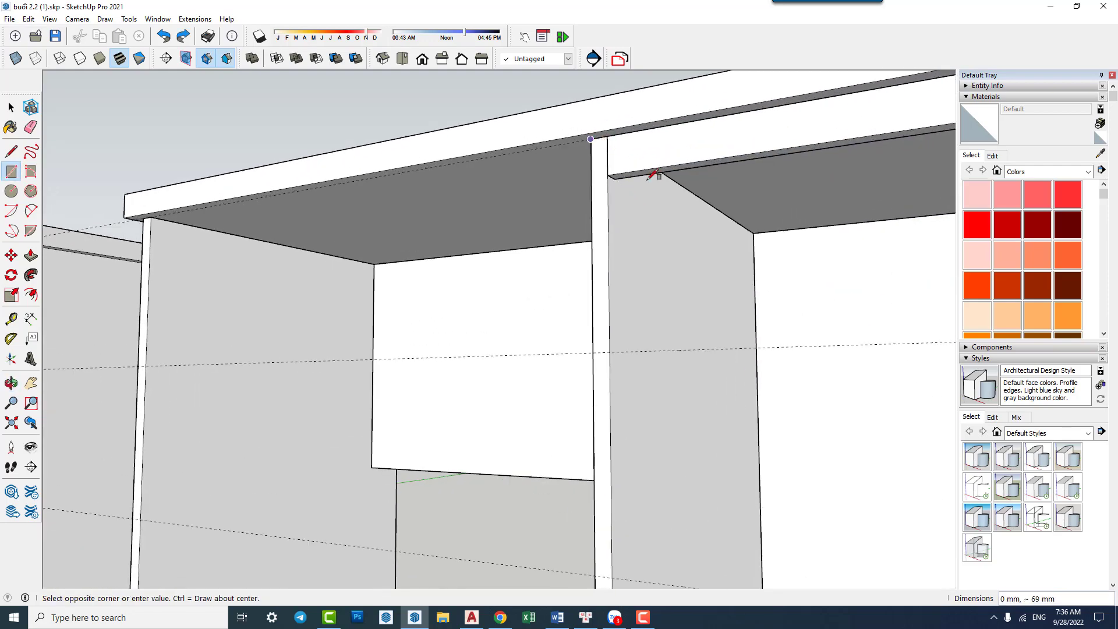
pyautogui.scroll(-3, 749, 268)
pyautogui.scroll(2, 729, 209)
pyautogui.click(735, 192)
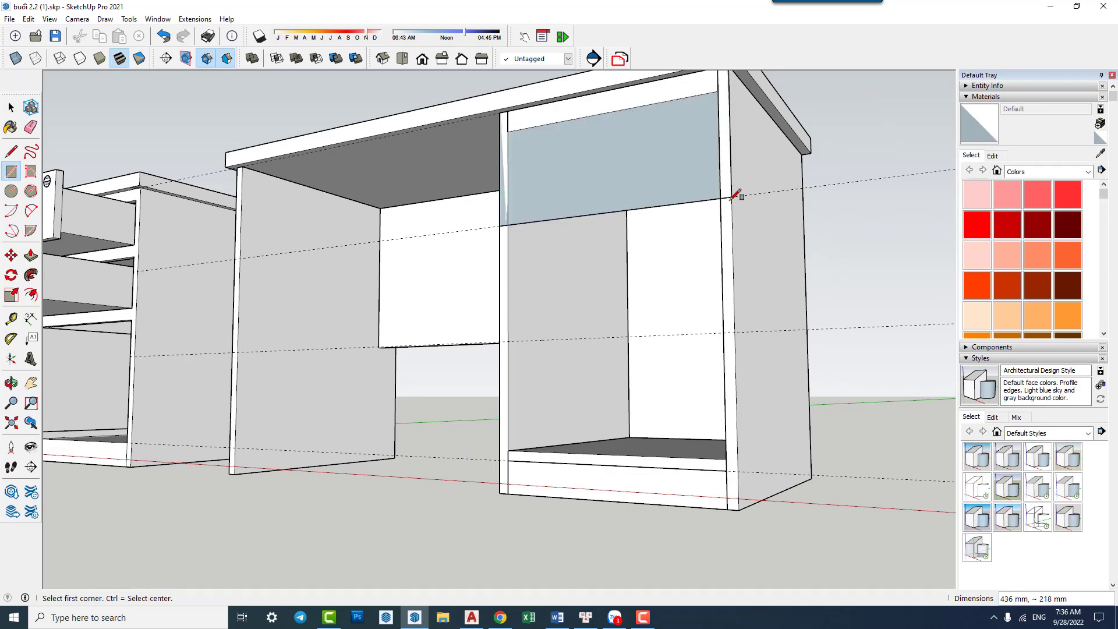
pyautogui.moveTo(736, 190)
pyautogui.mouseDown(button='middle')
pyautogui.moveTo(599, 257)
pyautogui.moveTo(546, 209)
pyautogui.mouseUp(button='middle')
# Extrude the rectangle 1 mm into a drawer front panel and select it.
pyautogui.press('p')
pyautogui.click(546, 209)
pyautogui.write('1')
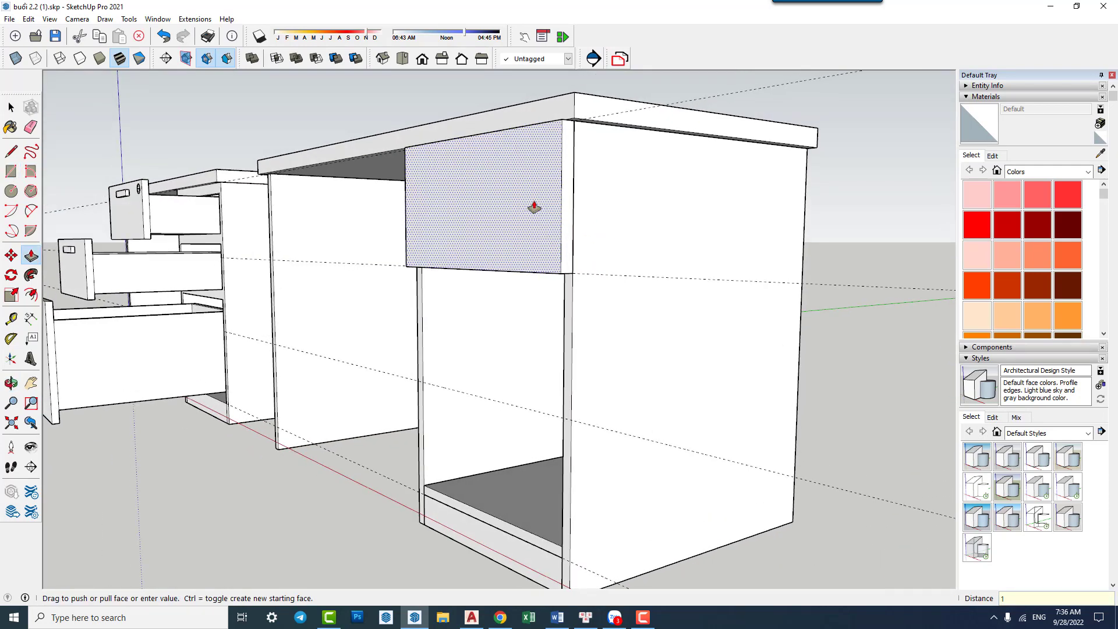
pyautogui.press('Return')
pyautogui.press('space')
pyautogui.moveTo(531, 205)
pyautogui.mouseDown(button='middle')
pyautogui.moveTo(537, 320)
pyautogui.moveTo(464, 229)
pyautogui.moveTo(435, 252)
pyautogui.moveTo(439, 242)
pyautogui.moveTo(360, 262)
pyautogui.moveTo(553, 340)
pyautogui.mouseUp(button='middle')
pyautogui.click(520, 331)
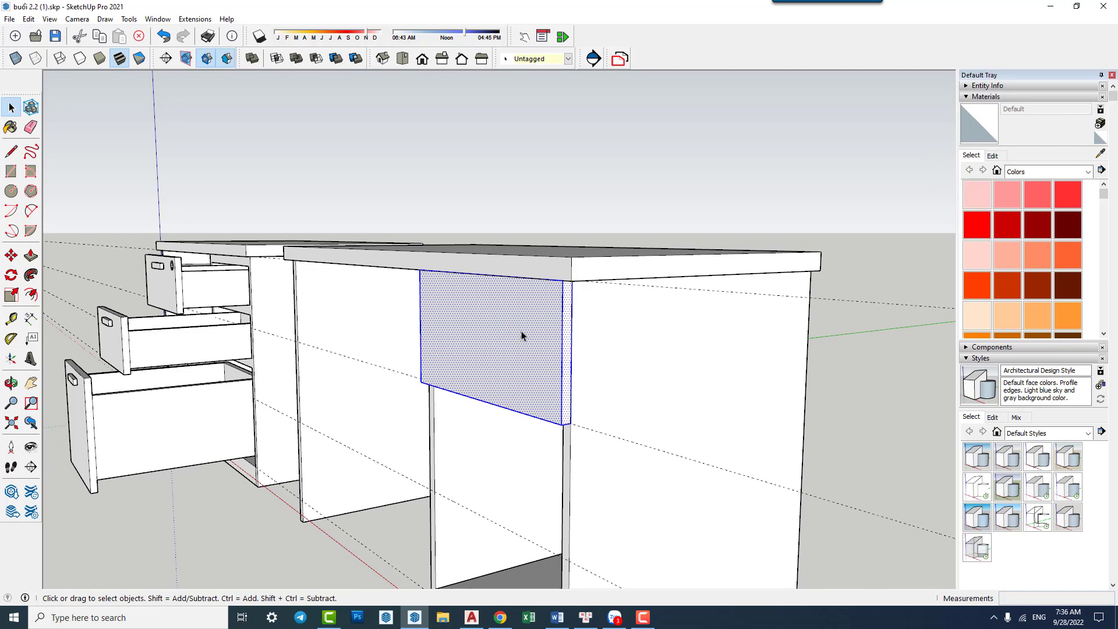
pyautogui.moveTo(521, 336)
pyautogui.mouseDown(button='middle')
pyautogui.moveTo(341, 268)
pyautogui.moveTo(325, 229)
pyautogui.moveTo(445, 346)
pyautogui.moveTo(592, 342)
pyautogui.moveTo(547, 244)
pyautogui.moveTo(489, 167)
pyautogui.moveTo(459, 177)
pyautogui.moveTo(494, 177)
pyautogui.moveTo(466, 170)
pyautogui.moveTo(439, 110)
pyautogui.mouseUp(button='middle')
# Copy the drawer front down into the middle and bottom thirds of the bay.
pyautogui.press('m')
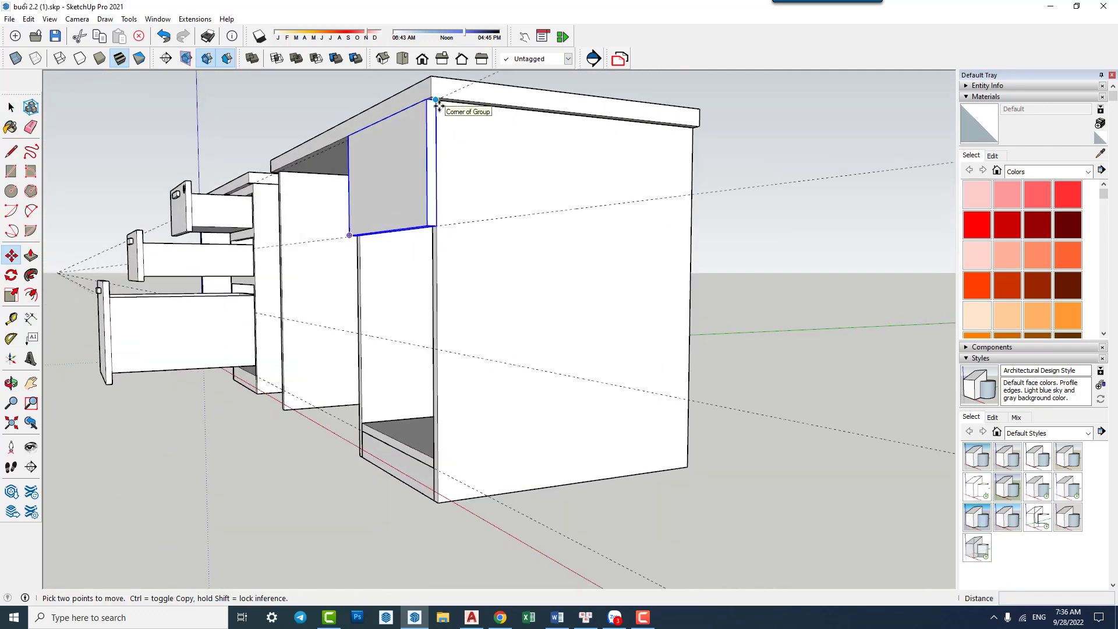
pyautogui.click(436, 100)
pyautogui.click(443, 225)
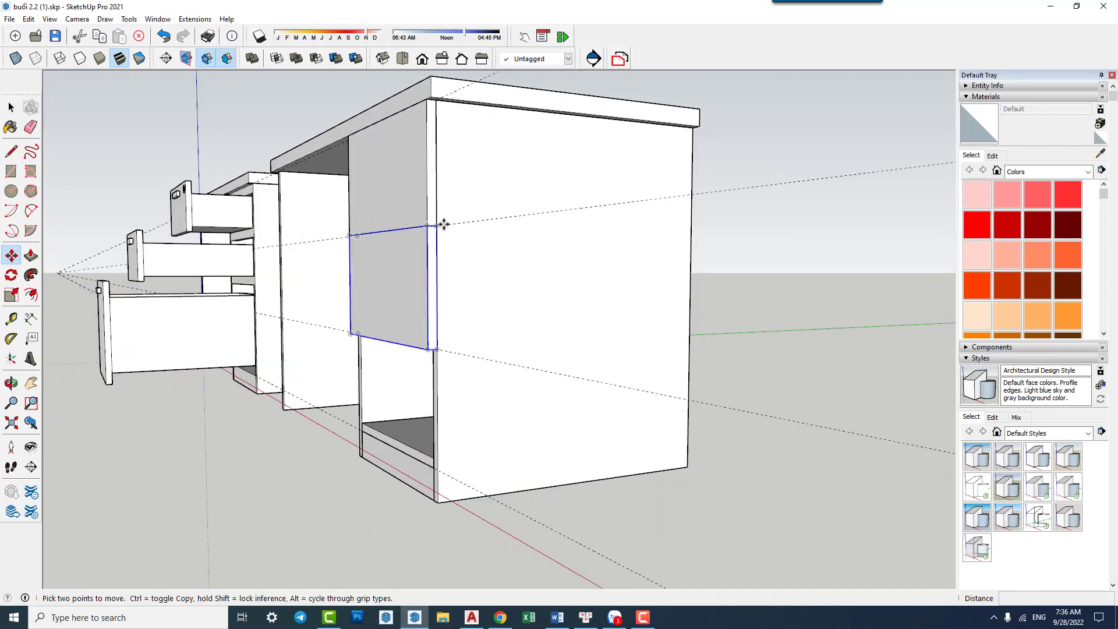
pyautogui.press('ctrl')
pyautogui.click(444, 224)
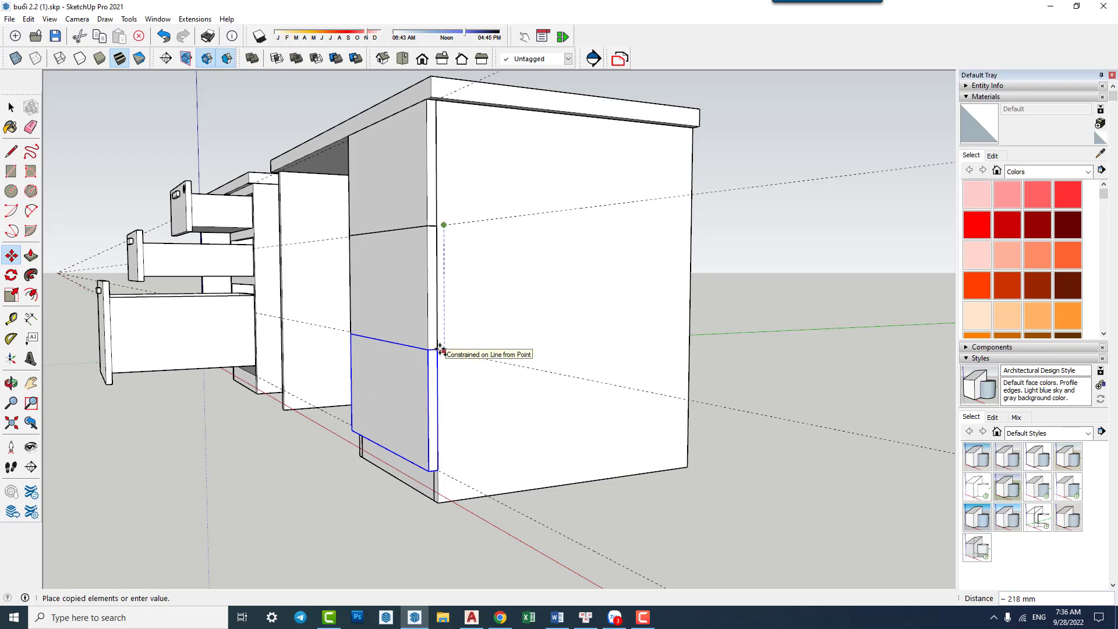
pyautogui.click(441, 349)
pyautogui.moveTo(452, 312)
pyautogui.mouseDown(button='middle')
pyautogui.moveTo(694, 345)
pyautogui.moveTo(624, 327)
pyautogui.moveTo(654, 324)
pyautogui.mouseUp(button='middle')
pyautogui.press('space')
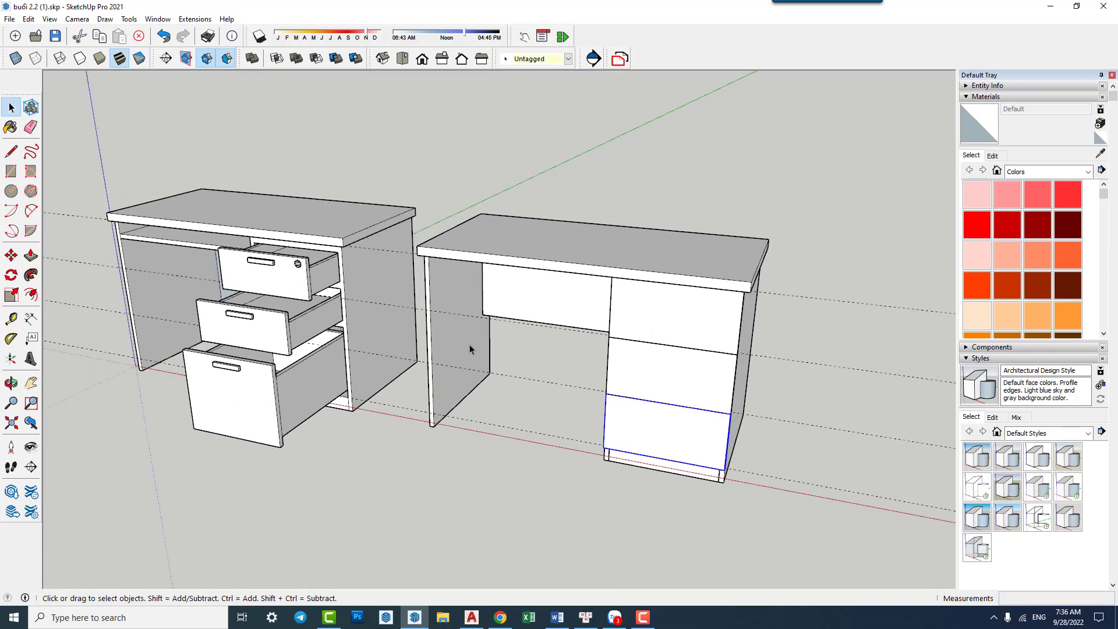
# Open the right desk's top drawer front group for editing.
pyautogui.moveTo(471, 350)
pyautogui.mouseDown(button='middle')
pyautogui.moveTo(308, 365)
pyautogui.moveTo(247, 399)
pyautogui.mouseUp(button='middle')
pyautogui.click(247, 400)
pyautogui.click(276, 288)
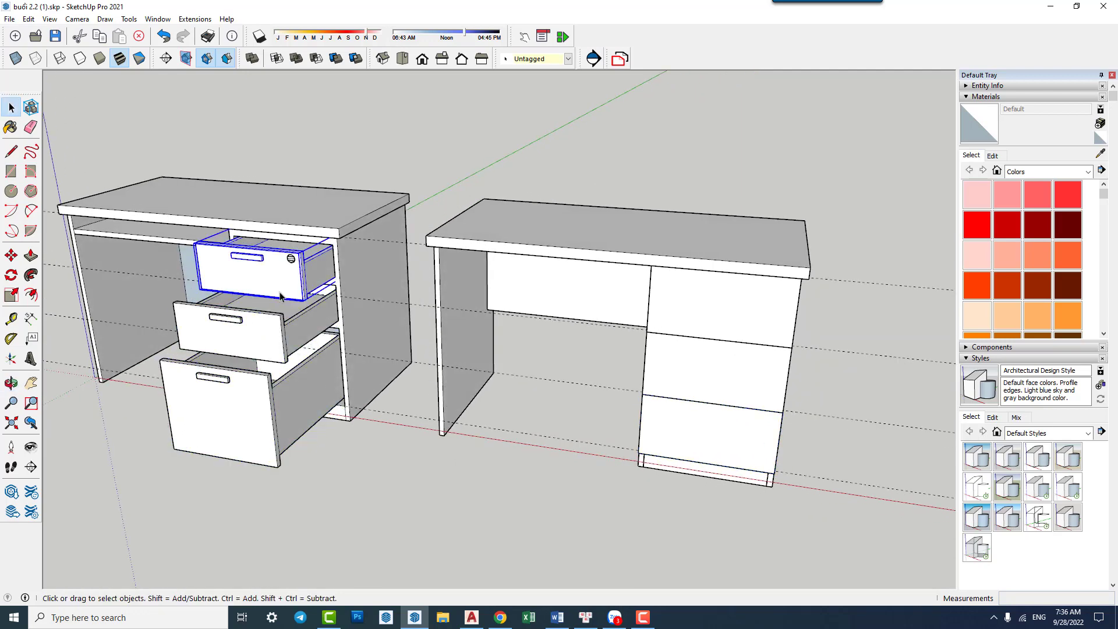
pyautogui.moveTo(286, 317); pyautogui.dragTo(258, 328, button='middle')
pyautogui.moveTo(735, 387)
pyautogui.mouseDown(button='middle')
pyautogui.moveTo(628, 375)
pyautogui.moveTo(837, 312)
pyautogui.mouseUp(button='middle')
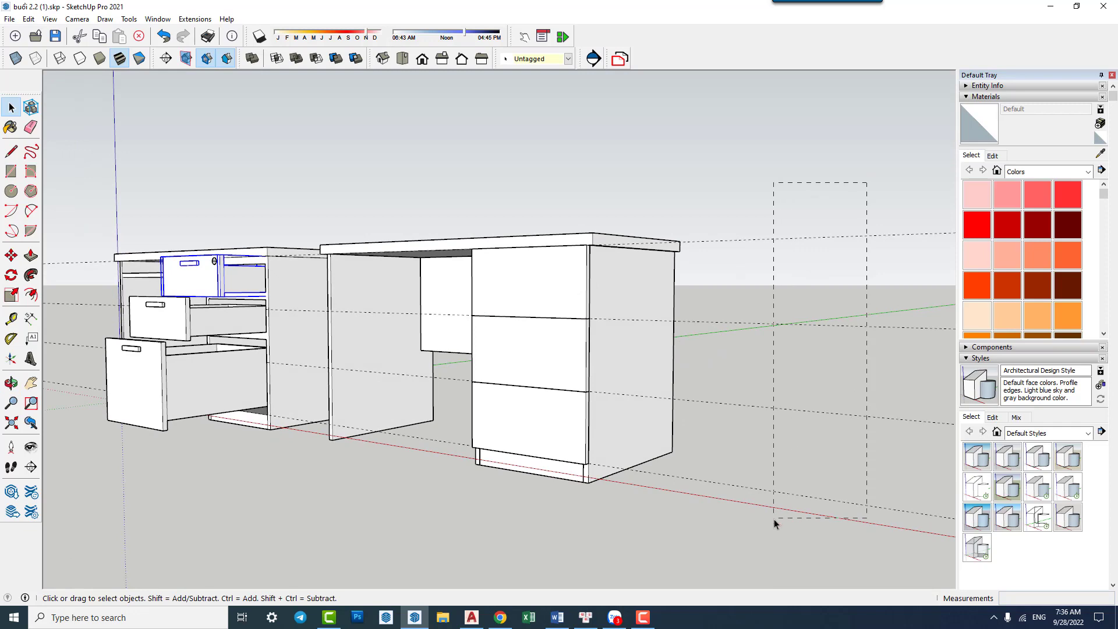
pyautogui.click(786, 439)
pyautogui.scroll(2, 562, 311)
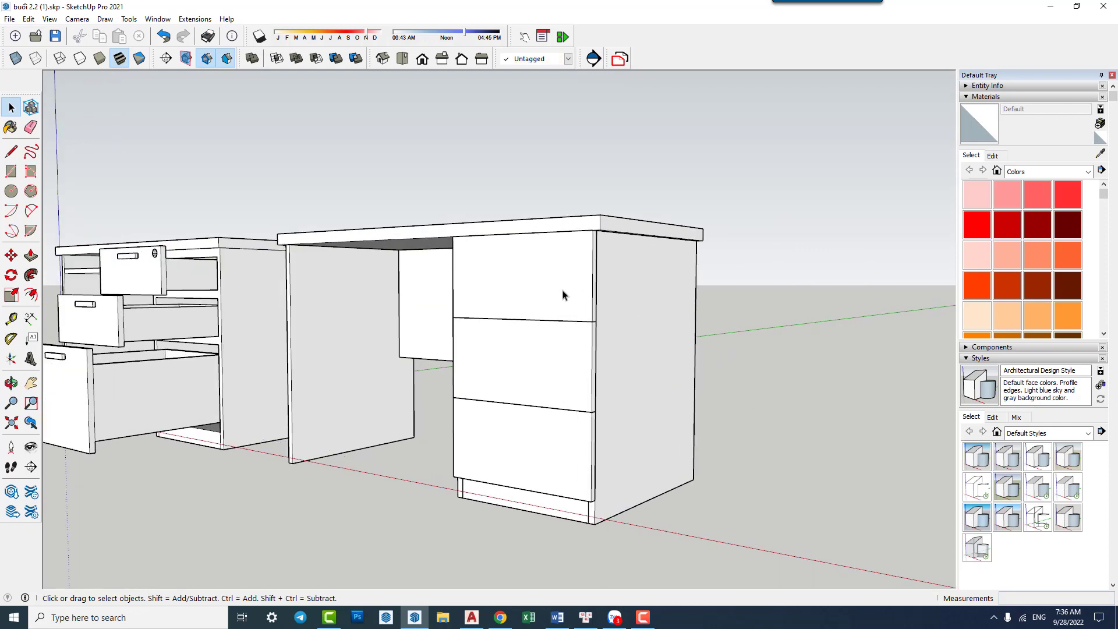
pyautogui.doubleClick(563, 294)
pyautogui.moveTo(562, 295); pyautogui.dragTo(579, 300, button='middle')
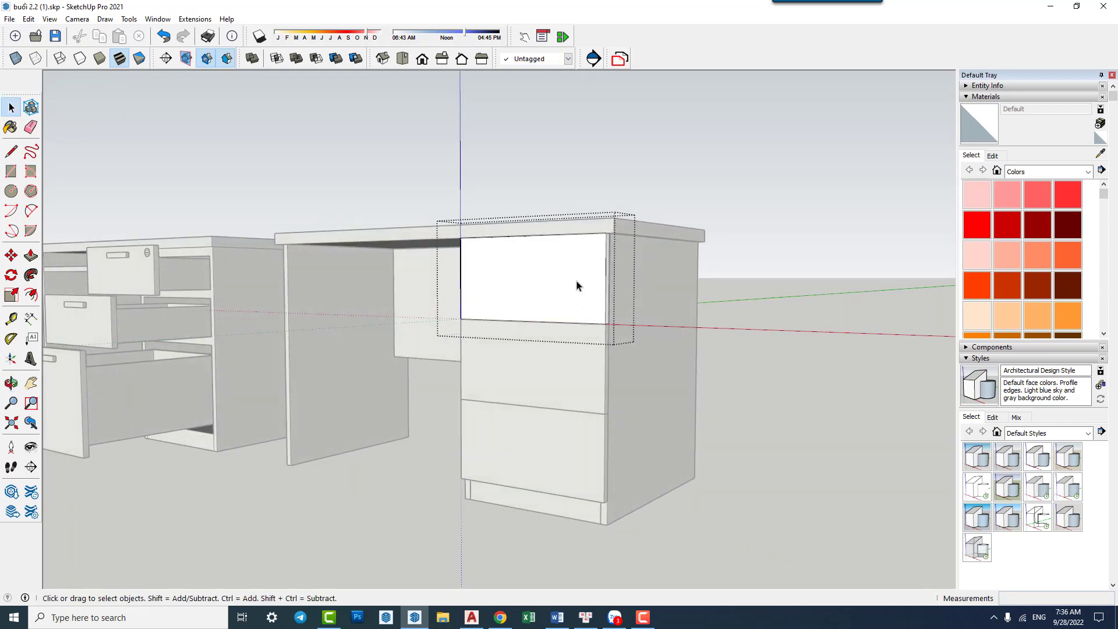
# Try placing guides down from the top drawer front's top edge, cancelling each.
pyautogui.press('t')
pyautogui.scroll(2, 577, 242)
pyautogui.scroll(2, 599, 175)
pyautogui.scroll(1, 600, 155)
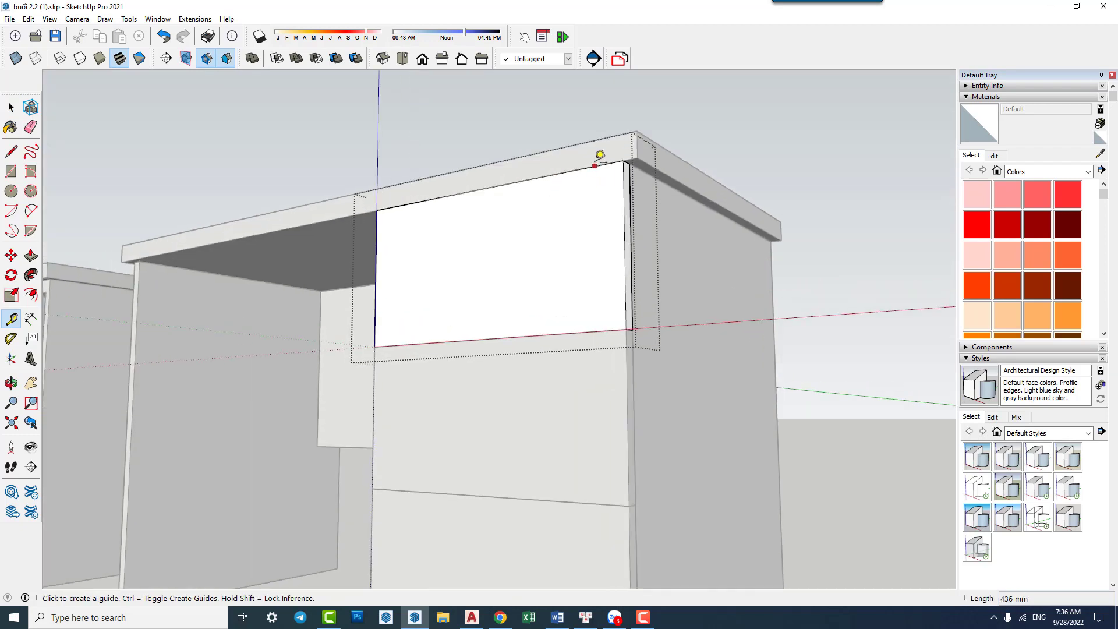
pyautogui.click(595, 166)
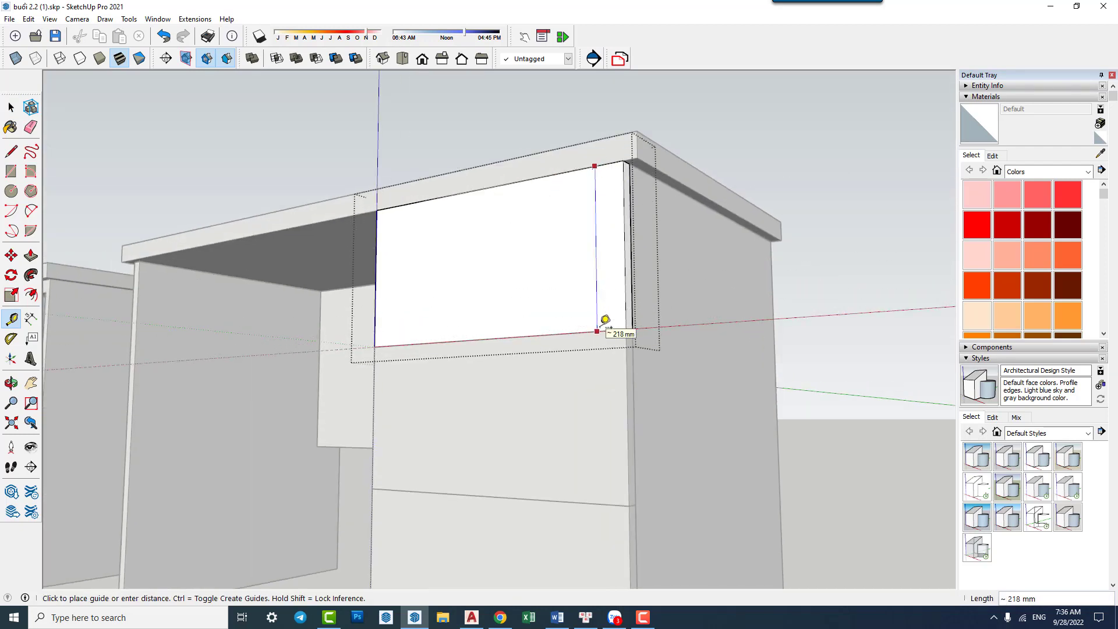
pyautogui.press('space')
pyautogui.scroll(-3, 609, 323)
pyautogui.scroll(-1, 612, 326)
pyautogui.moveTo(437, 315); pyautogui.dragTo(785, 423)
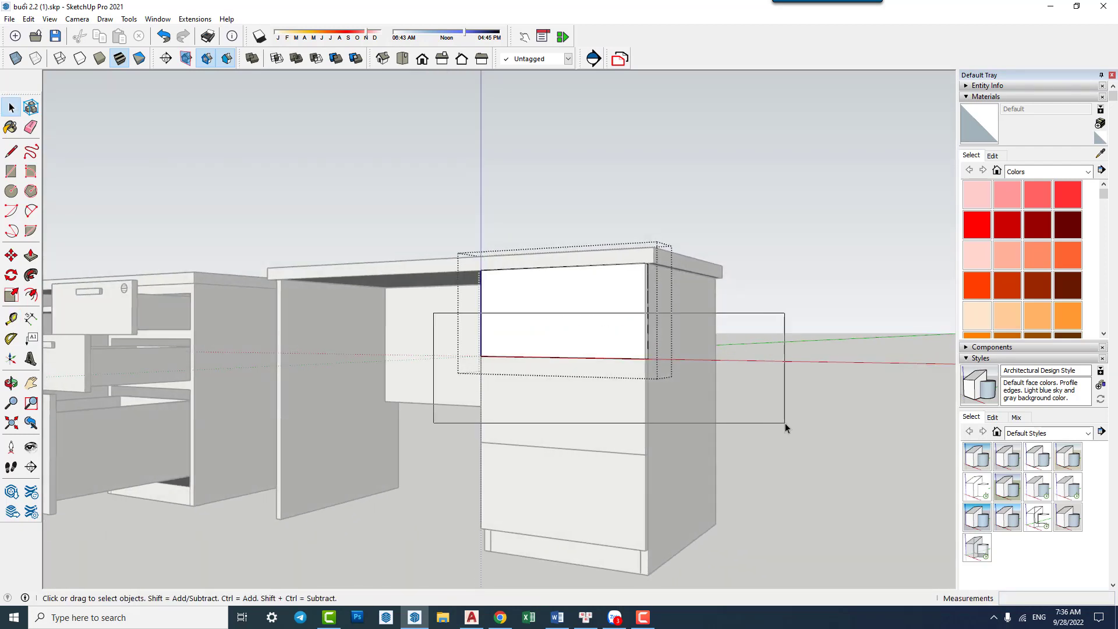
pyautogui.press('t')
pyautogui.click(559, 267)
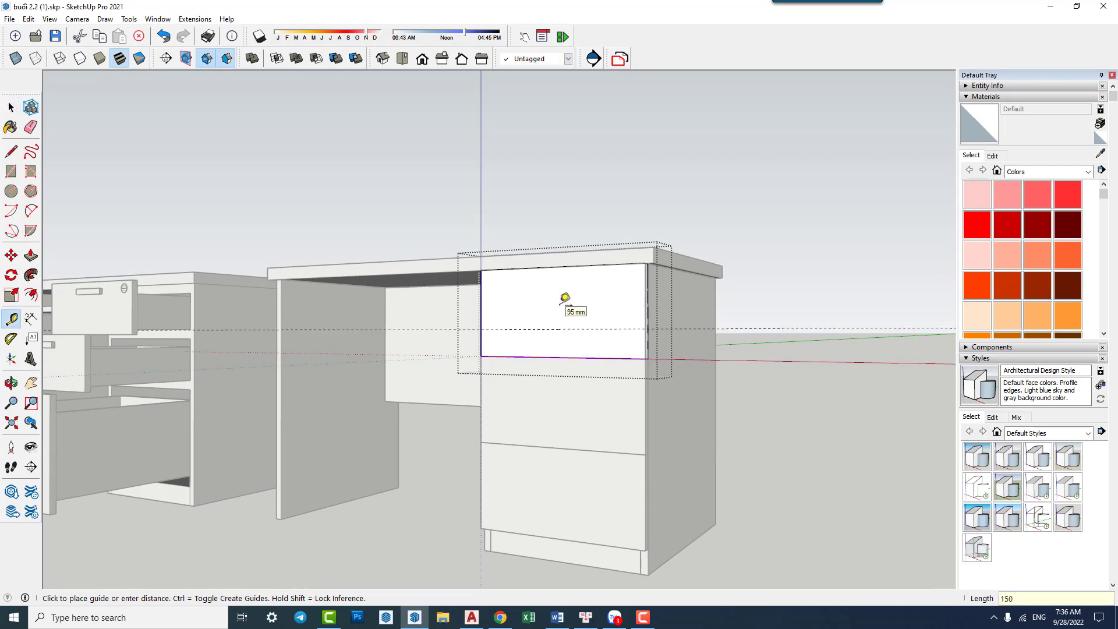
pyautogui.press('space')
# Raise the top front's bottom edge to shorten it, then select the middle front.
pyautogui.moveTo(457, 344); pyautogui.dragTo(785, 402)
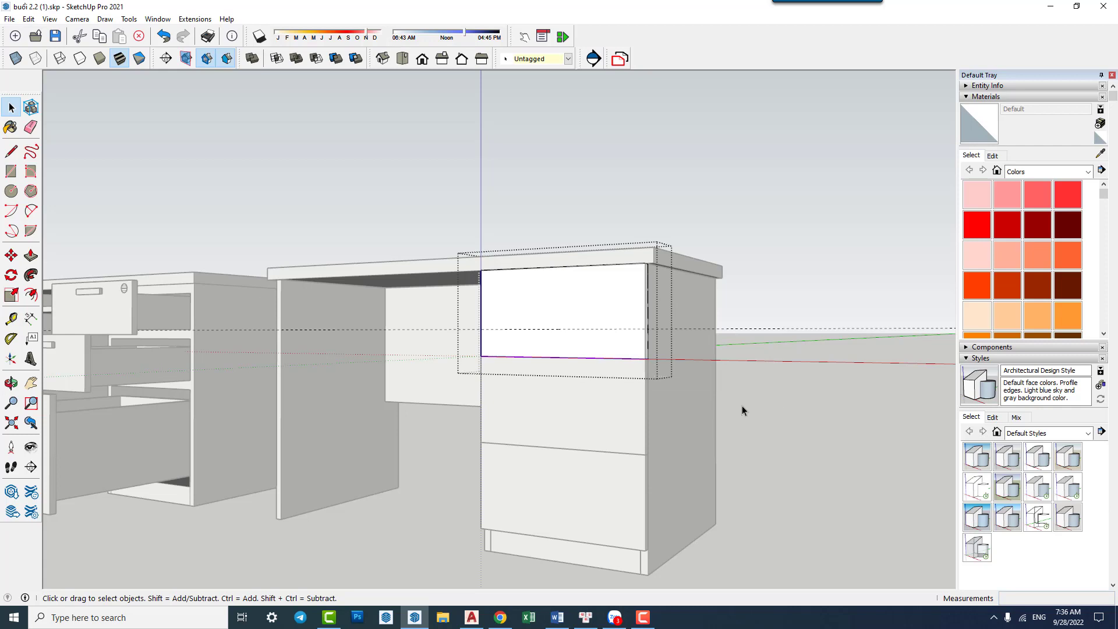
pyautogui.press('p')
pyautogui.click(644, 354)
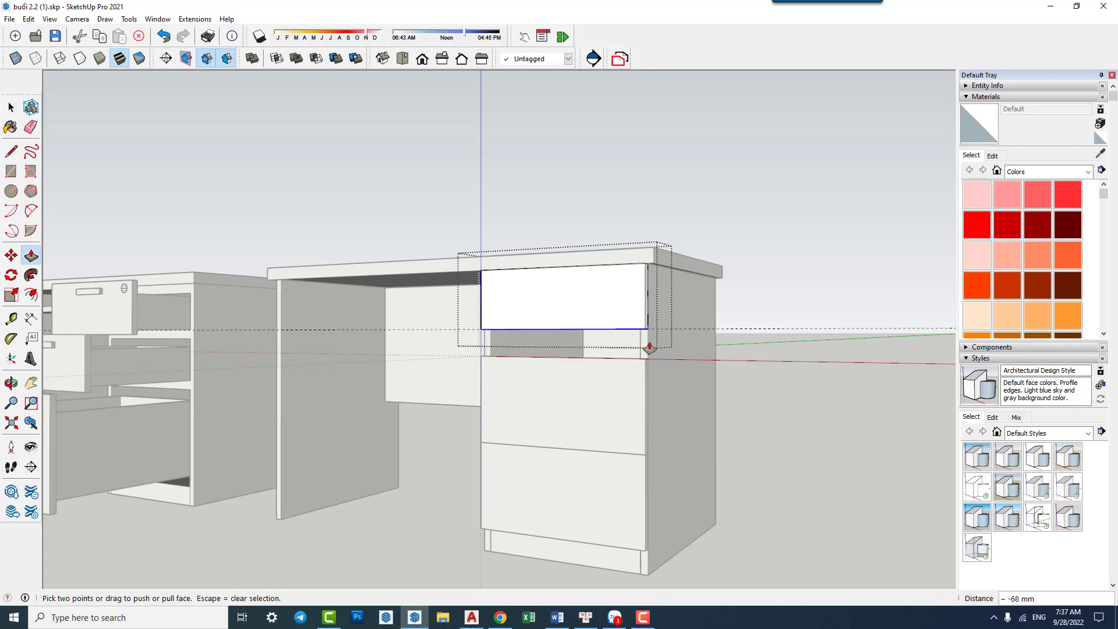
pyautogui.click(650, 348)
pyautogui.press('space')
pyautogui.click(645, 401)
# Delete the middle drawer front and copy the top front just below it.
pyautogui.press('Delete')
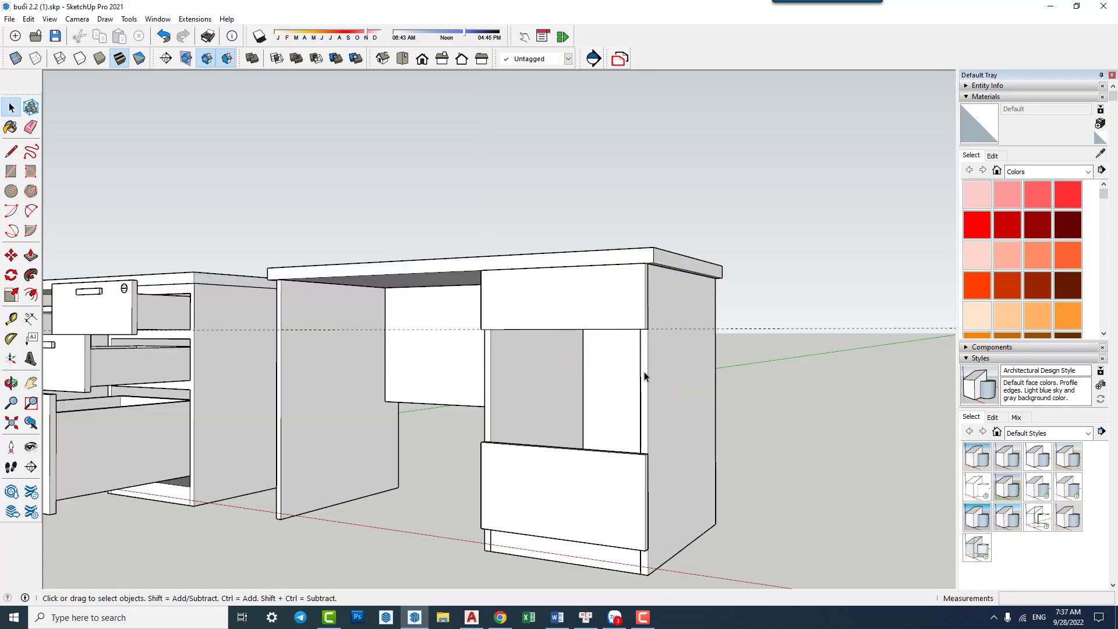
pyautogui.click(617, 319)
pyautogui.scroll(2, 644, 260)
pyautogui.press('m')
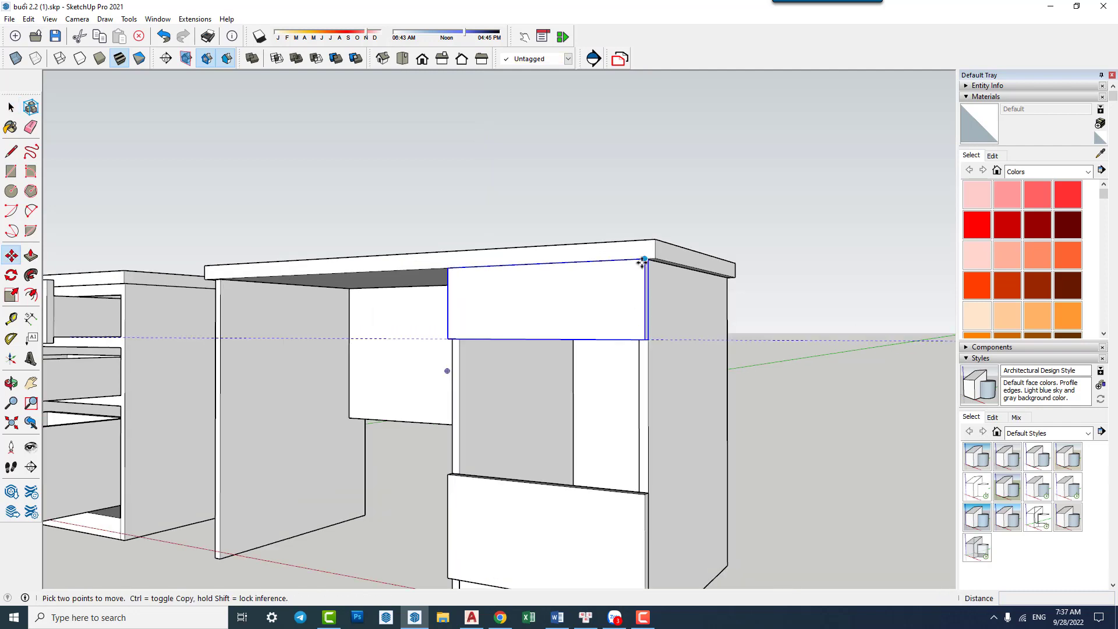
pyautogui.click(644, 260)
pyautogui.press('ctrl')
pyautogui.click(641, 340)
# Undo that copy and recopy the top front directly beneath the top drawer.
pyautogui.press('space')
pyautogui.moveTo(883, 308); pyautogui.dragTo(837, 505)
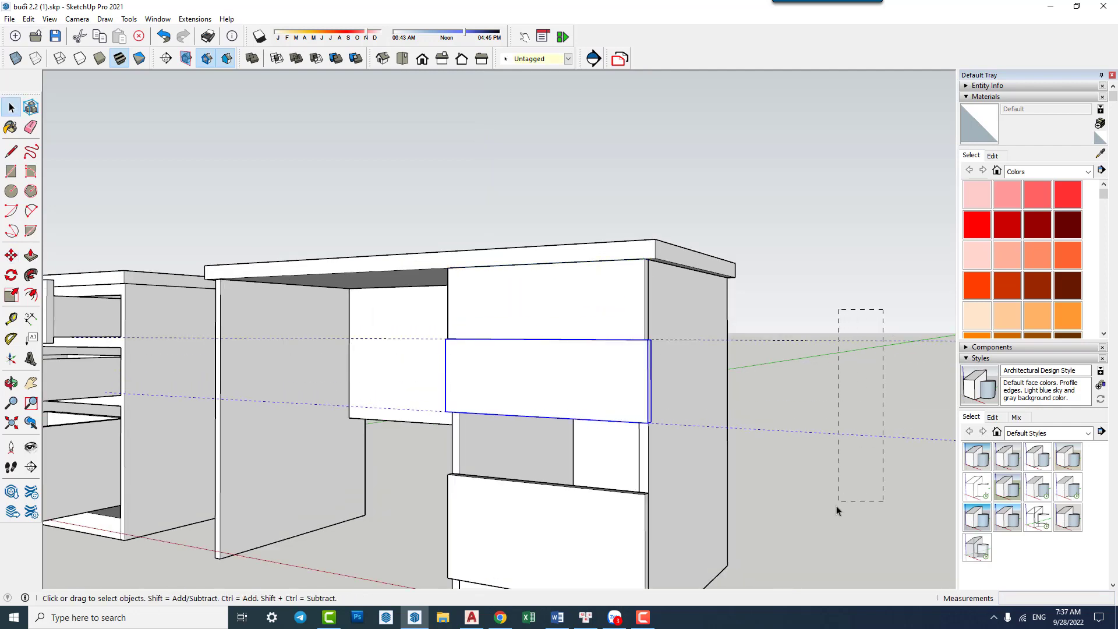
pyautogui.doubleClick(609, 376)
pyautogui.hotkey('ctrl', 'z')
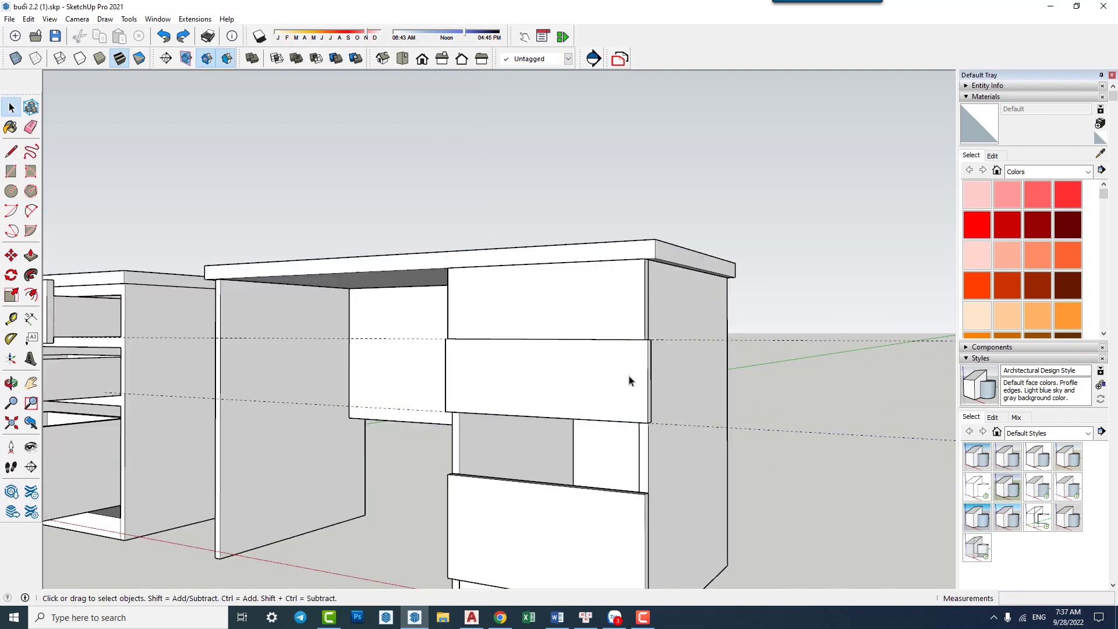
pyautogui.hotkey('ctrl', 'z')
pyautogui.hotkey('ctrl', 'z')
pyautogui.moveTo(843, 300); pyautogui.dragTo(785, 405)
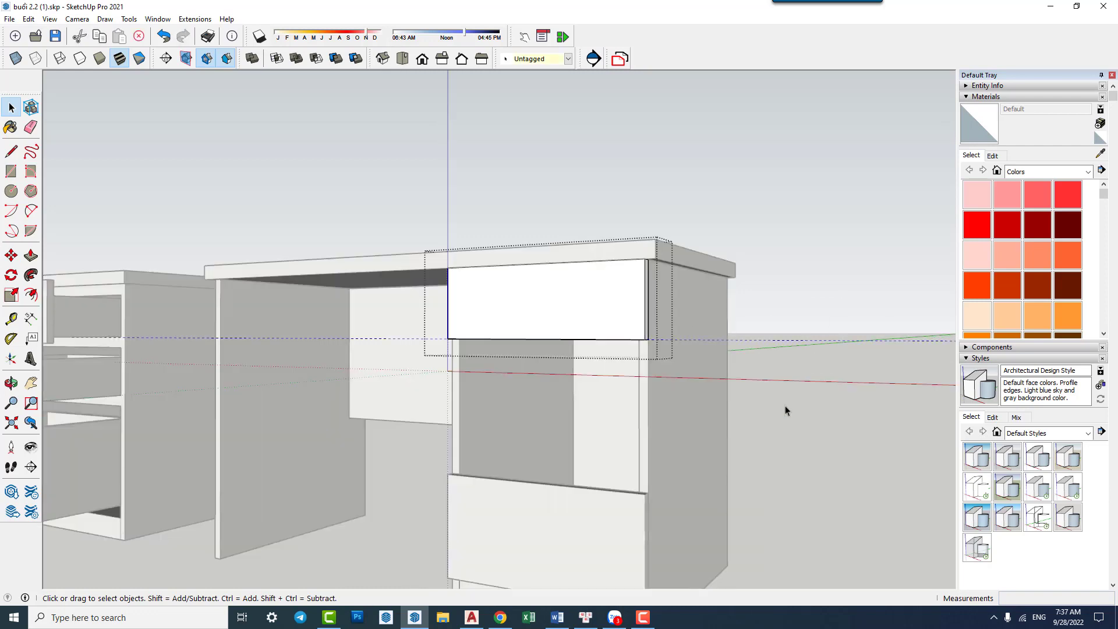
pyautogui.press('Escape')
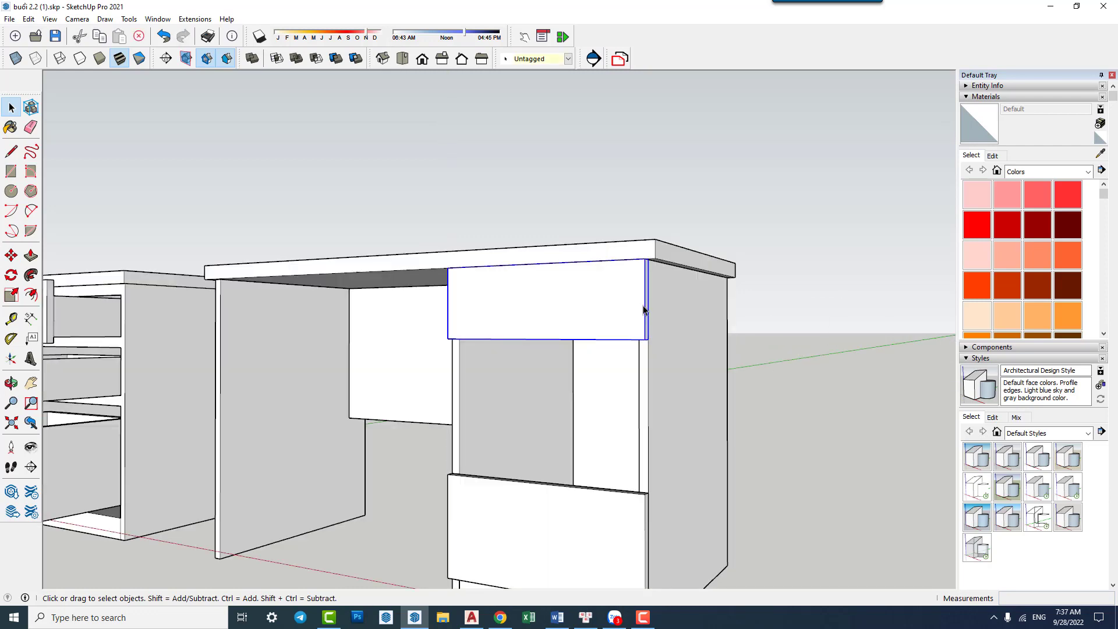
pyautogui.moveTo(643, 310); pyautogui.dragTo(629, 327, button='middle')
pyautogui.press('m')
pyautogui.click(644, 316)
pyautogui.press('ctrl')
pyautogui.click(640, 415)
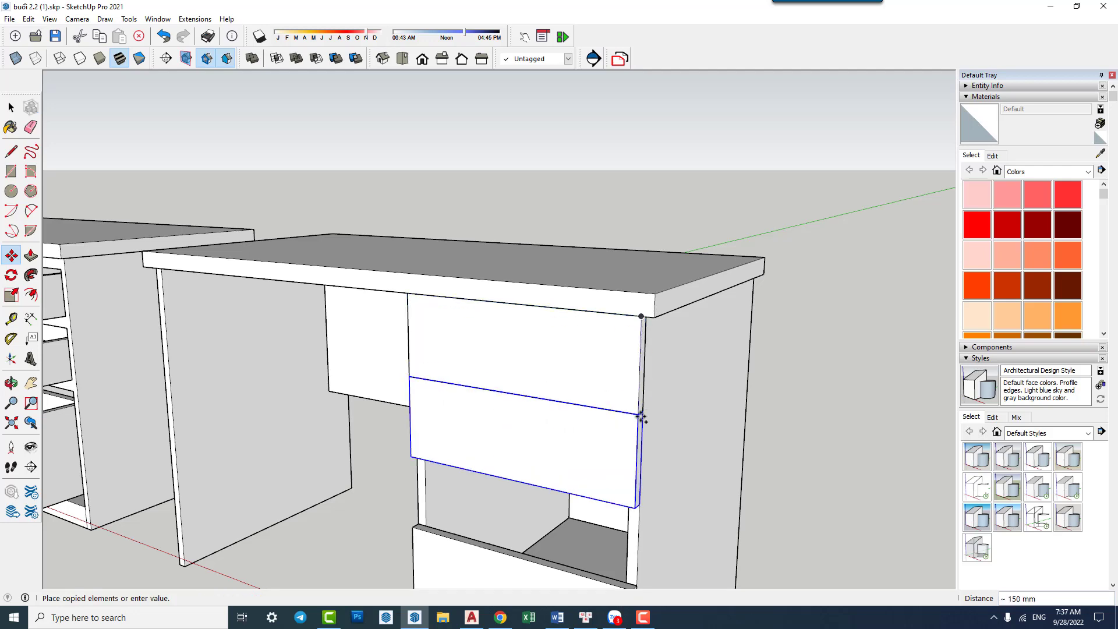
# Raise the bottom front's top face up to the drawer above, forming a tall door.
pyautogui.moveTo(637, 419)
pyautogui.mouseDown(button='middle')
pyautogui.moveTo(612, 376)
pyautogui.moveTo(588, 407)
pyautogui.mouseUp(button='middle')
pyautogui.press('space')
pyautogui.doubleClick(547, 454)
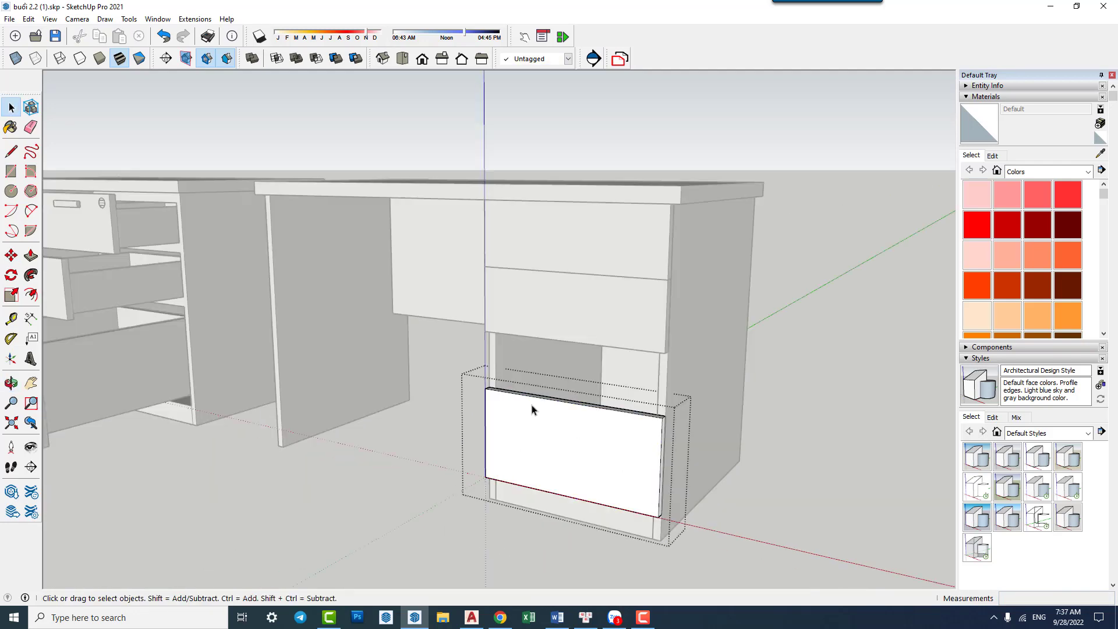
pyautogui.press('p')
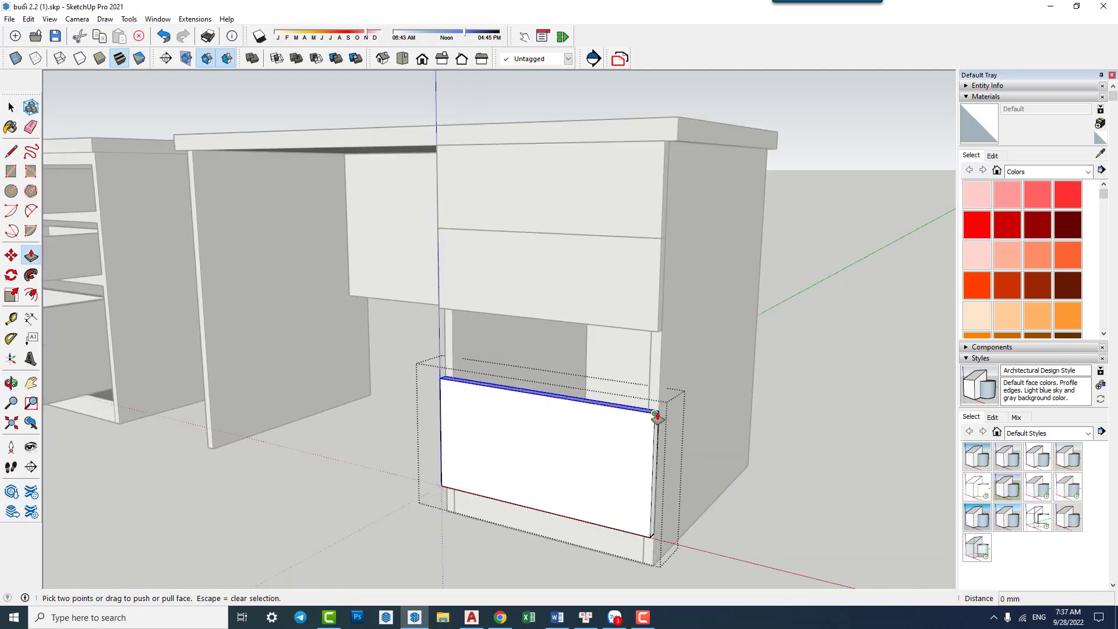
pyautogui.moveTo(655, 414); pyautogui.dragTo(653, 340)
pyautogui.moveTo(664, 415); pyautogui.dragTo(664, 350)
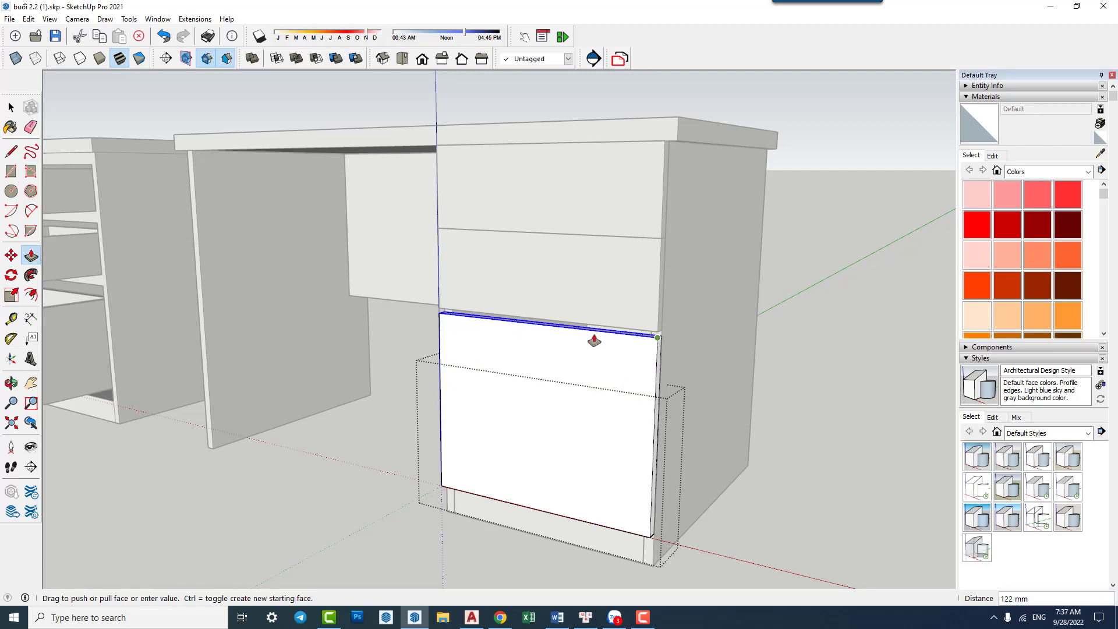
pyautogui.press('Escape')
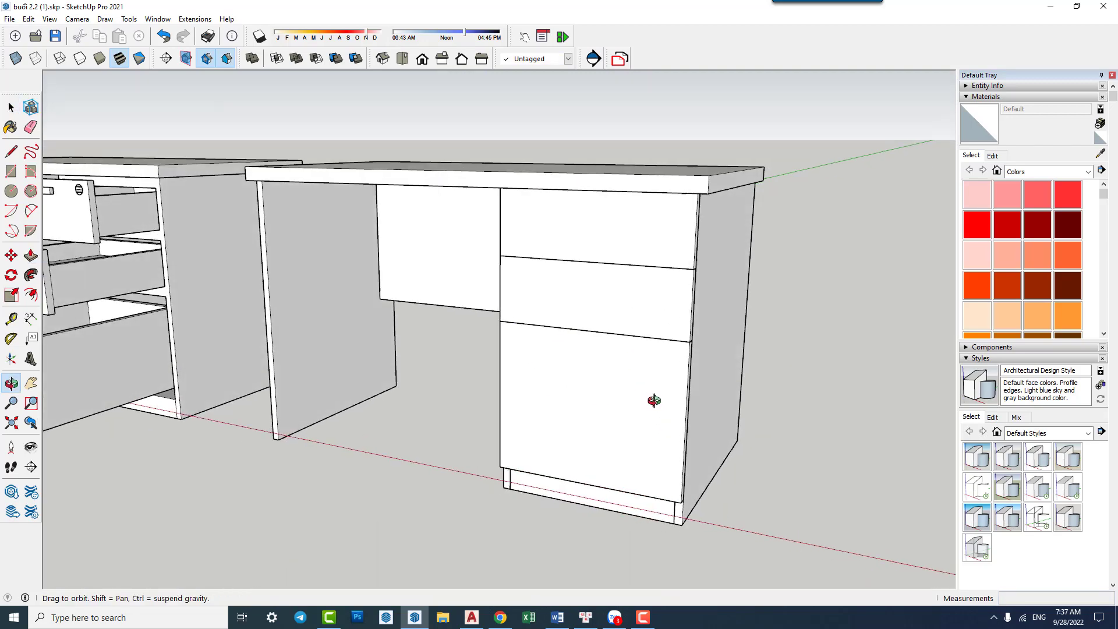
# Copy the right desk's drawer cabinet out to the side of the desk.
pyautogui.moveTo(654, 400)
pyautogui.mouseDown(button='middle')
pyautogui.moveTo(668, 363)
pyautogui.moveTo(464, 387)
pyautogui.moveTo(257, 369)
pyautogui.moveTo(623, 346)
pyautogui.mouseUp(button='middle')
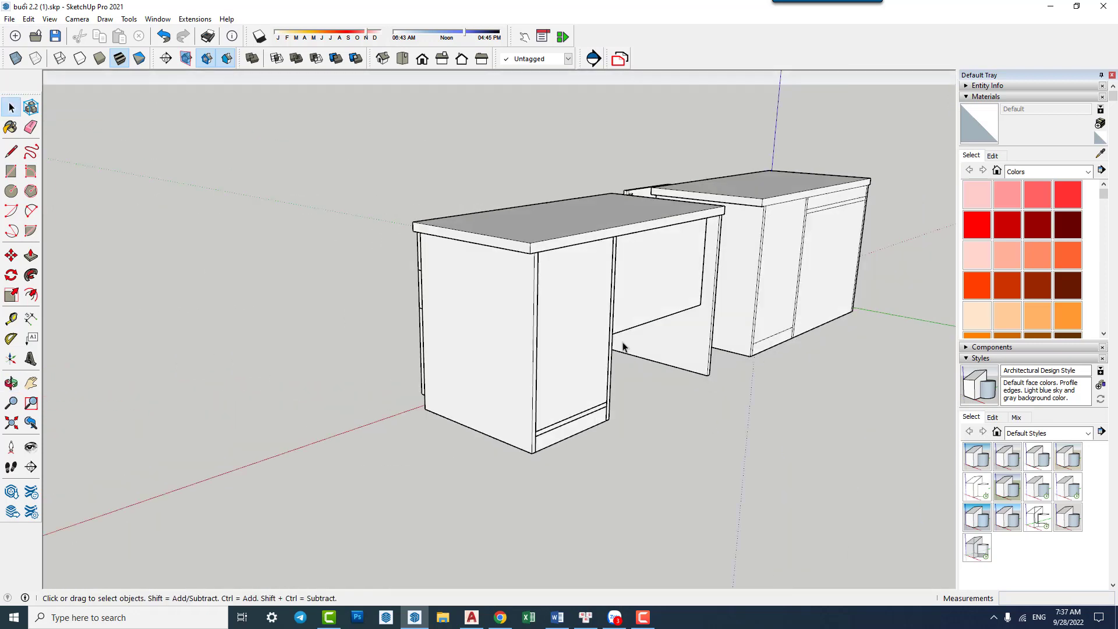
pyautogui.moveTo(606, 499)
pyautogui.mouseDown(button='middle')
pyautogui.moveTo(749, 430)
pyautogui.moveTo(767, 392)
pyautogui.moveTo(667, 317)
pyautogui.moveTo(879, 369)
pyautogui.moveTo(707, 224)
pyautogui.moveTo(539, 219)
pyautogui.moveTo(543, 280)
pyautogui.moveTo(631, 331)
pyautogui.mouseUp(button='middle')
pyautogui.press('m')
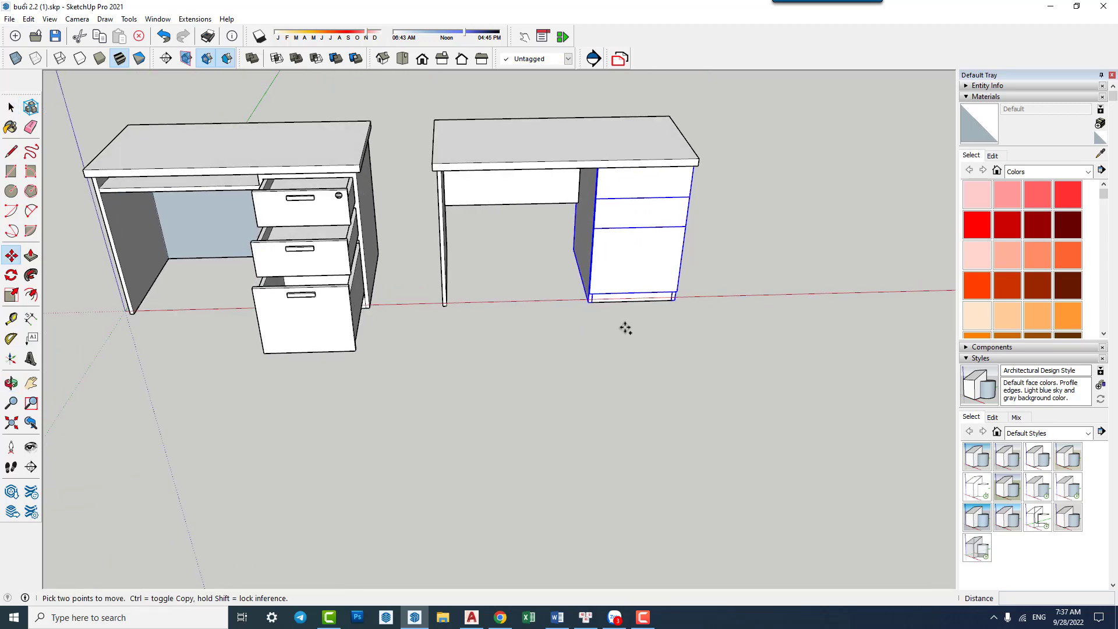
pyautogui.click(624, 327)
pyautogui.press('ctrl')
pyautogui.click(767, 327)
pyautogui.press('space')
# Orbit and zoom in close on the copied cabinet.
pyautogui.moveTo(767, 327)
pyautogui.mouseDown(button='middle')
pyautogui.moveTo(493, 332)
pyautogui.moveTo(624, 351)
pyautogui.moveTo(684, 382)
pyautogui.moveTo(274, 389)
pyautogui.moveTo(599, 250)
pyautogui.mouseUp(button='middle')
pyautogui.scroll(3, 503, 327)
pyautogui.click(722, 444)
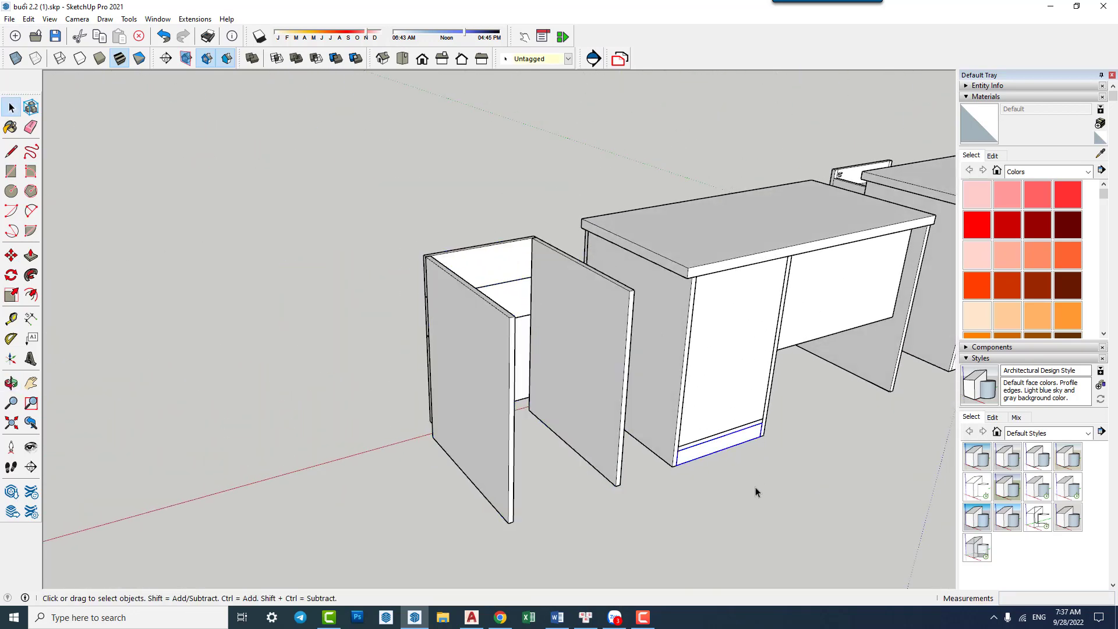
pyautogui.scroll(3, 489, 272)
pyautogui.moveTo(756, 489)
pyautogui.mouseDown(button='middle')
pyautogui.moveTo(489, 273)
pyautogui.moveTo(449, 319)
pyautogui.moveTo(317, 309)
pyautogui.mouseUp(button='middle')
pyautogui.scroll(2, 489, 272)
pyautogui.scroll(2, 317, 303)
# Draw a thin strip across the back panel and pull it out 28 mm as the first rail.
pyautogui.press('r')
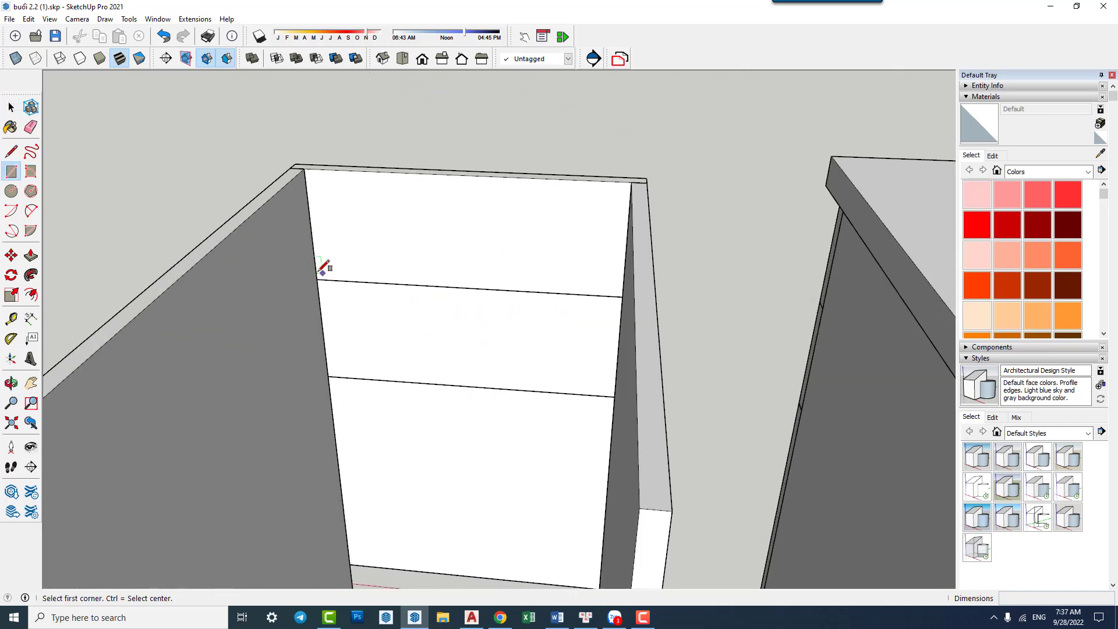
pyautogui.click(319, 271)
pyautogui.moveTo(624, 300); pyautogui.dragTo(617, 300, button='middle')
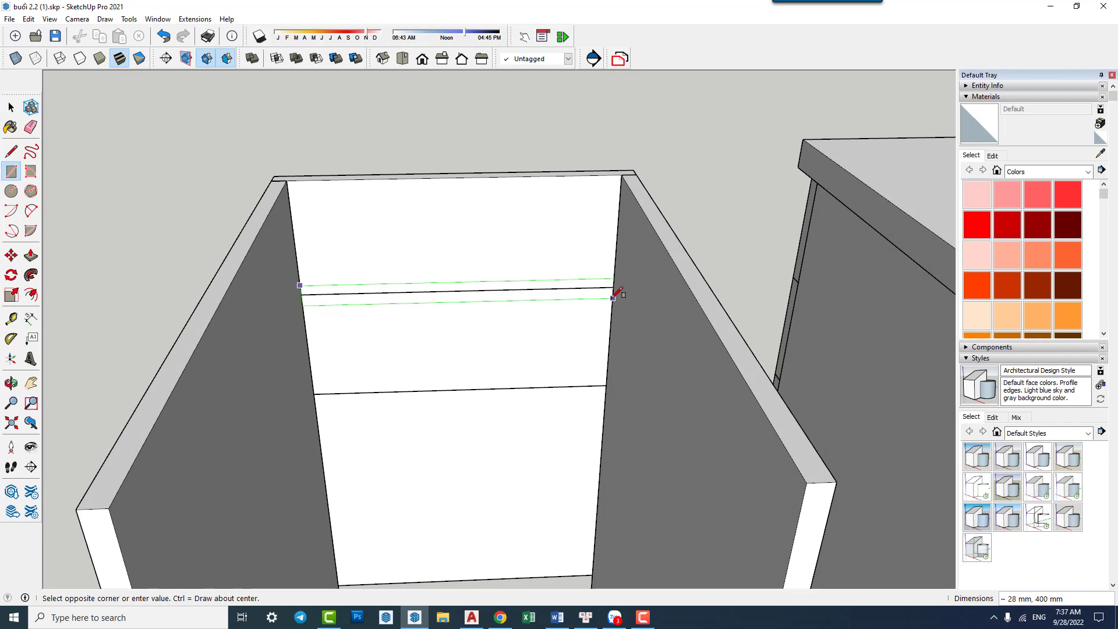
pyautogui.click(613, 298)
pyautogui.press('p')
pyautogui.click(604, 304)
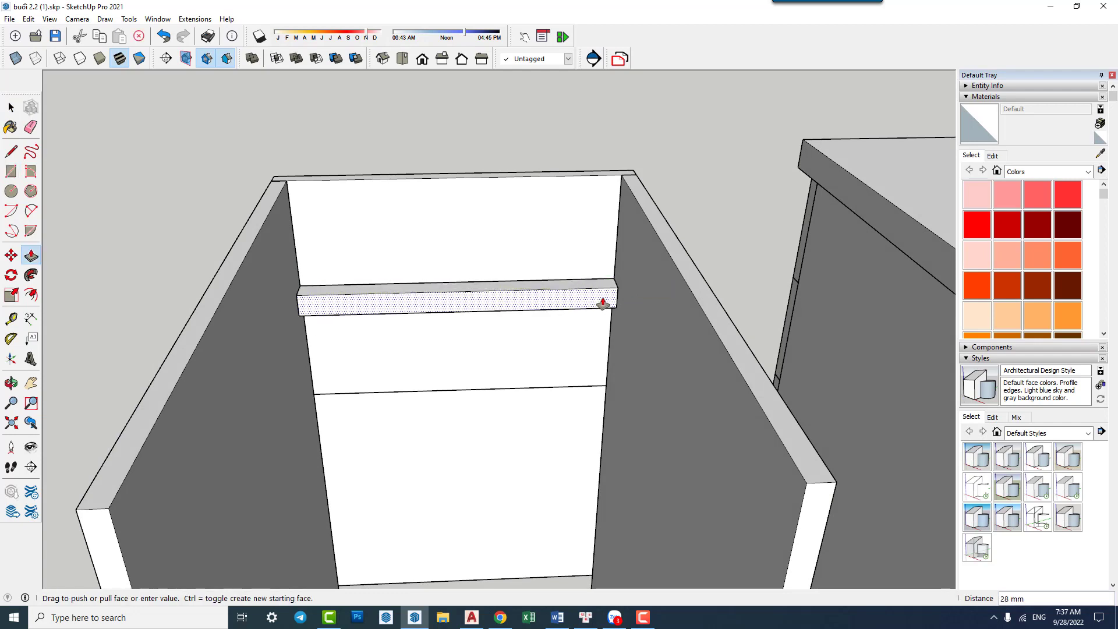
pyautogui.click(603, 303)
pyautogui.press('space')
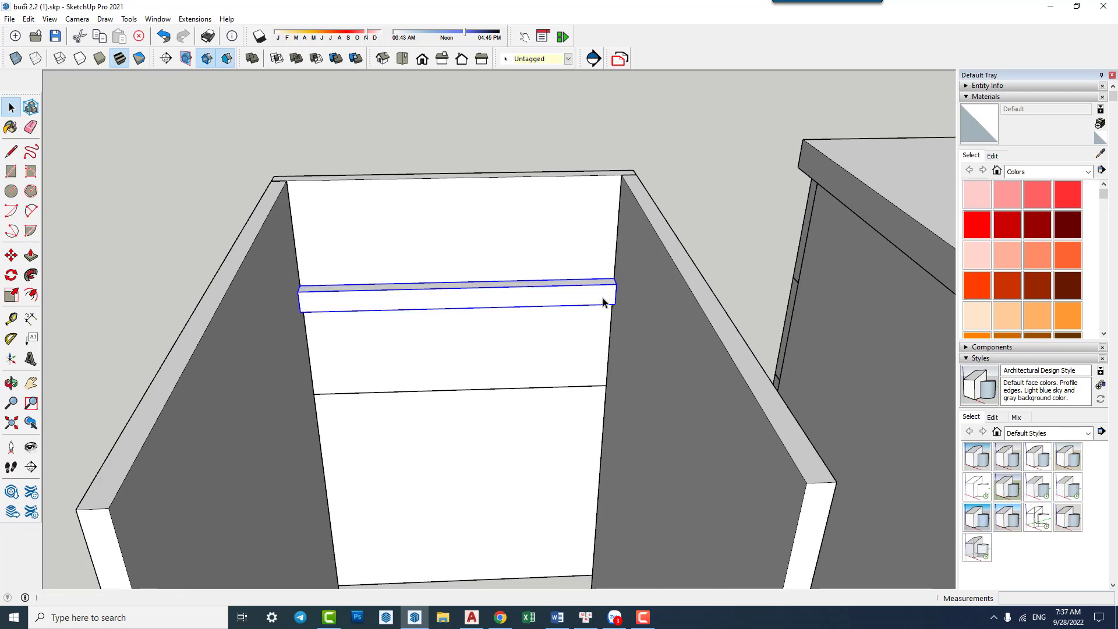
# Inspect the cabinet from outside, select both side panels, and turn to face the back panel.
pyautogui.moveTo(603, 303)
pyautogui.mouseDown(button='middle')
pyautogui.moveTo(766, 320)
pyautogui.moveTo(607, 342)
pyautogui.moveTo(651, 364)
pyautogui.mouseUp(button='middle')
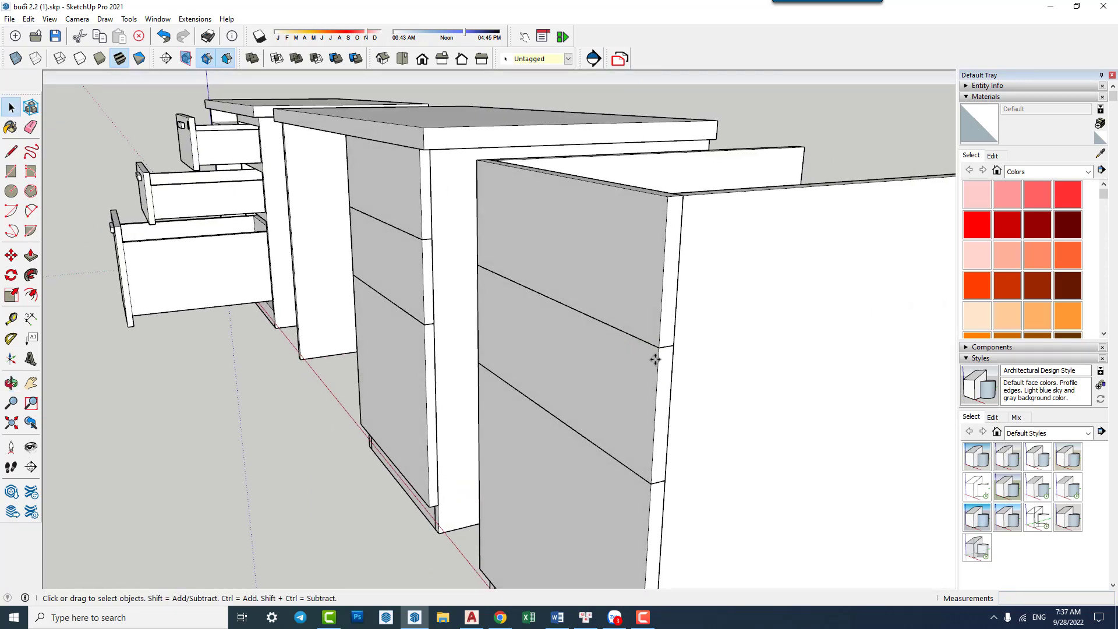
pyautogui.press('m')
pyautogui.press('space')
pyautogui.scroll(-2, 660, 376)
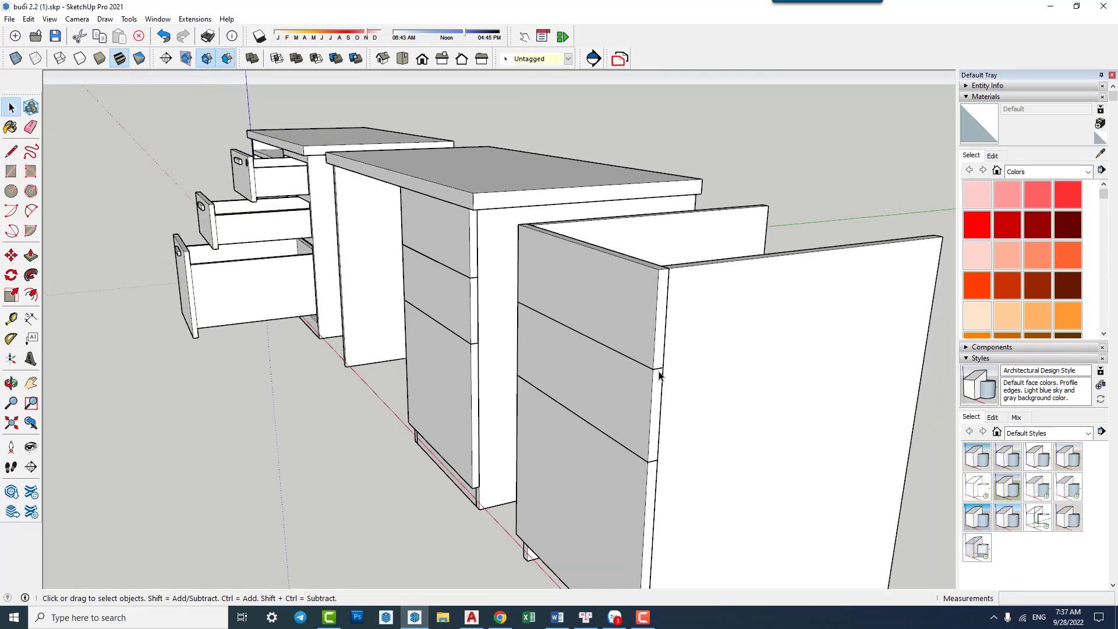
pyautogui.moveTo(659, 376)
pyautogui.mouseDown(button='middle')
pyautogui.moveTo(163, 469)
pyautogui.moveTo(325, 369)
pyautogui.moveTo(392, 369)
pyautogui.mouseUp(button='middle')
pyautogui.scroll(2, 406, 298)
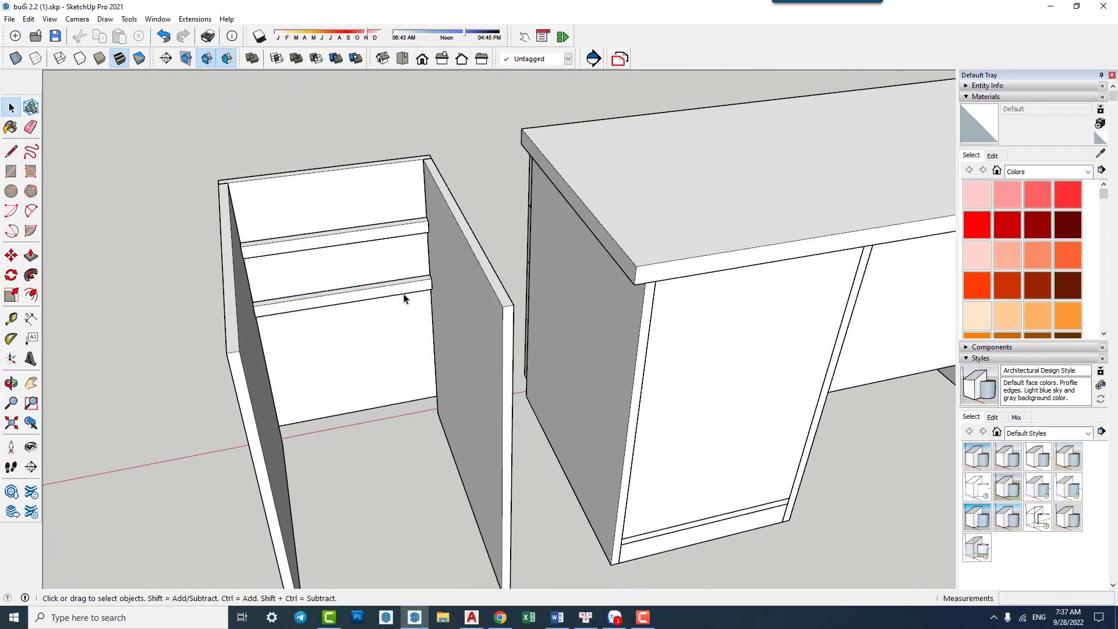
pyautogui.moveTo(405, 234)
pyautogui.mouseDown(button='middle')
pyautogui.moveTo(435, 312)
pyautogui.moveTo(472, 287)
pyautogui.mouseUp(button='middle')
pyautogui.click(355, 250)
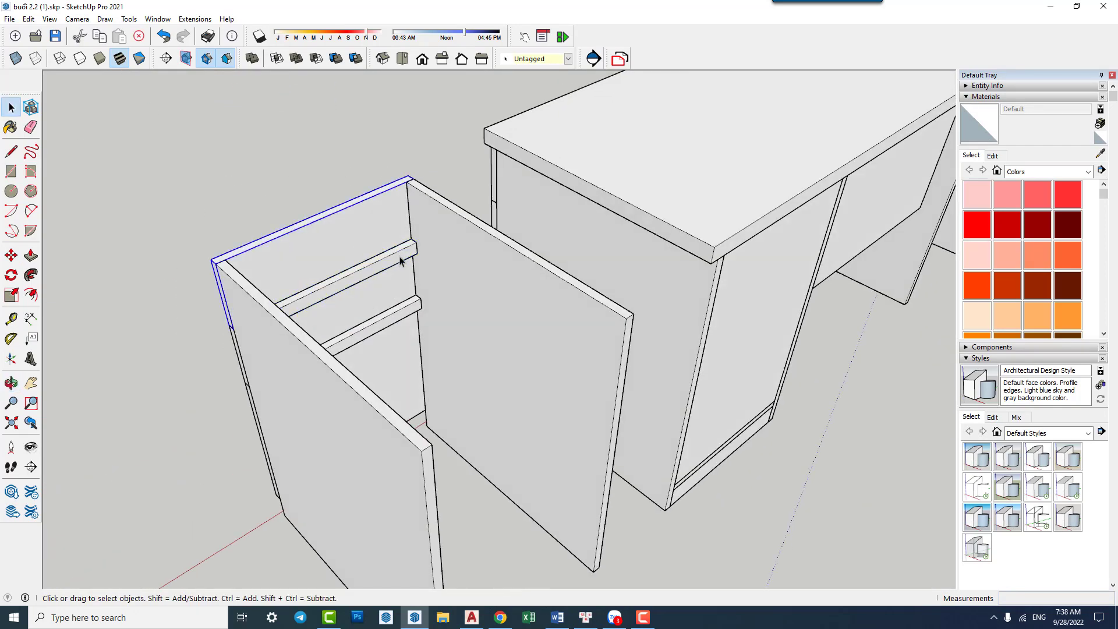
pyautogui.click(481, 254)
pyautogui.moveTo(373, 255); pyautogui.dragTo(187, 280, button='middle')
# Draw a strip above the upper rail and pull it 213 mm into the cabinet as a drawer block.
pyautogui.press('r')
pyautogui.scroll(3, 228, 168)
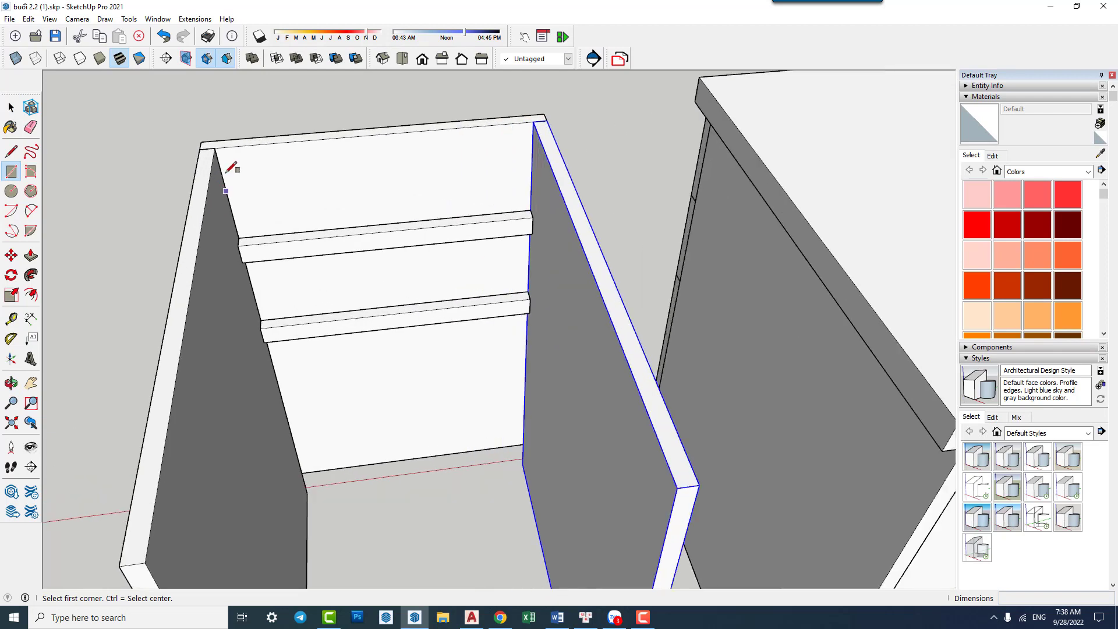
pyautogui.click(217, 158)
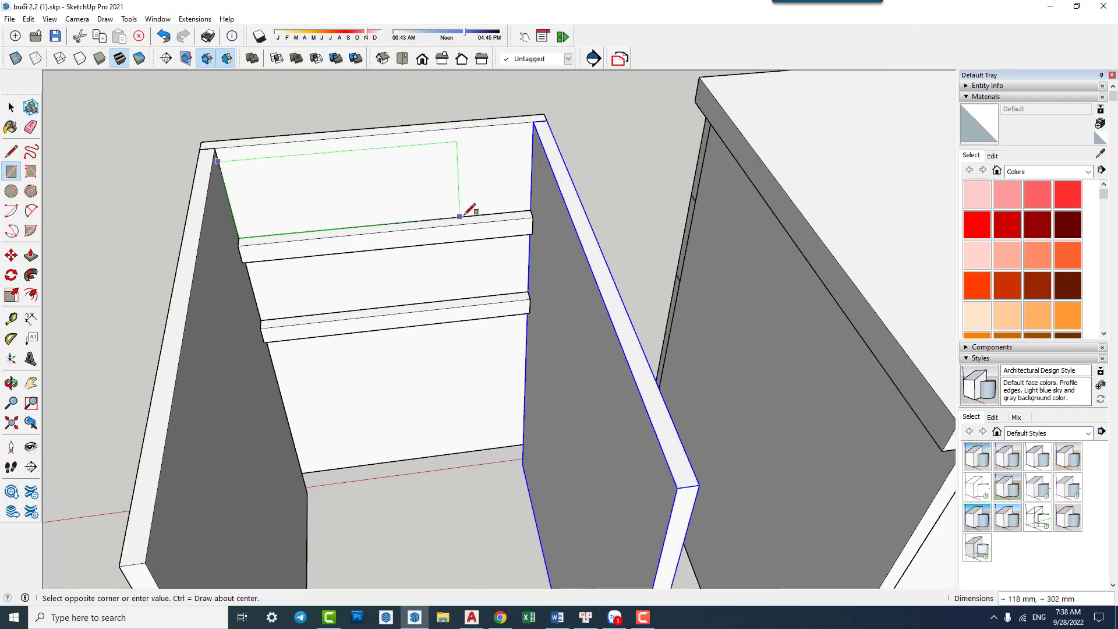
pyautogui.click(534, 207)
pyautogui.press('o')
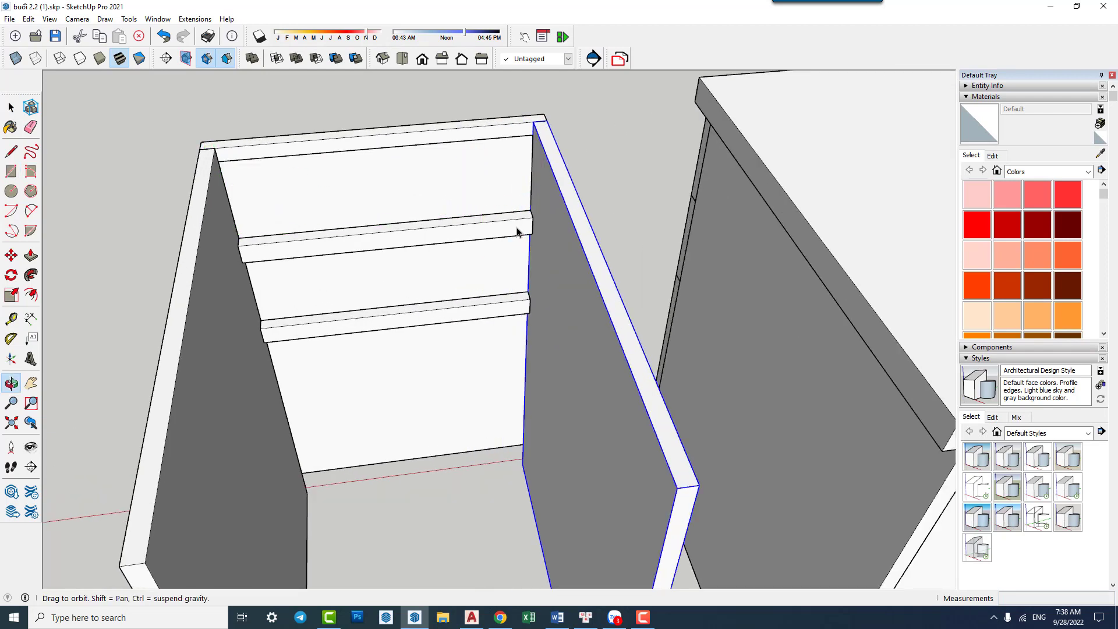
pyautogui.press('space')
pyautogui.press('p')
pyautogui.click(507, 192)
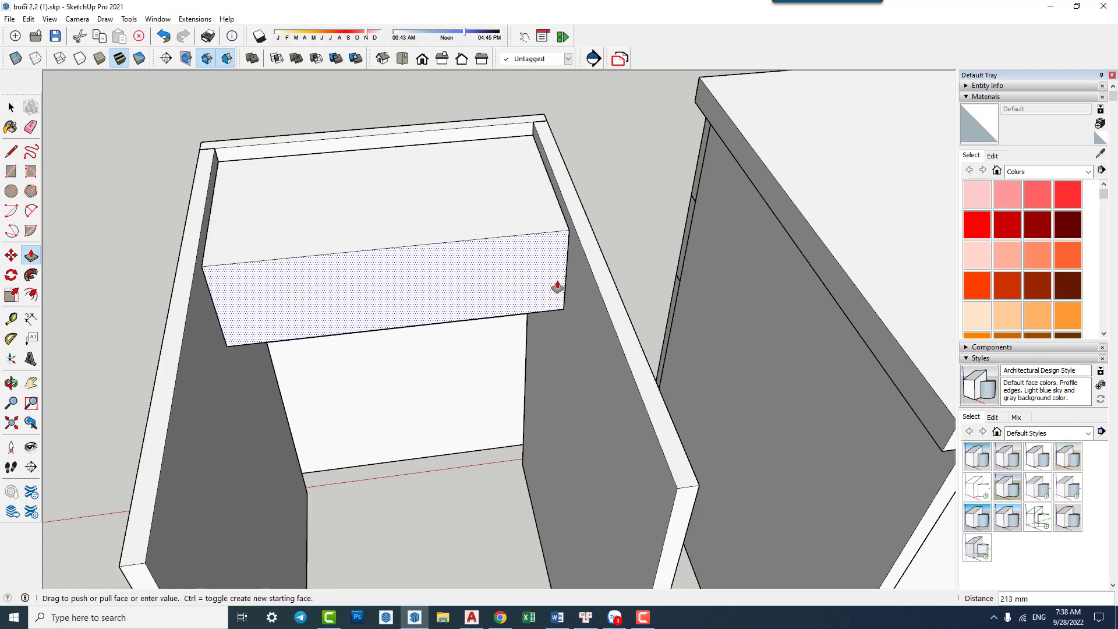
pyautogui.scroll(-5, 558, 287)
pyautogui.click(636, 407)
# Push the drawer block's front face inward by 20 mm.
pyautogui.press('o')
pyautogui.moveTo(641, 435); pyautogui.dragTo(596, 386)
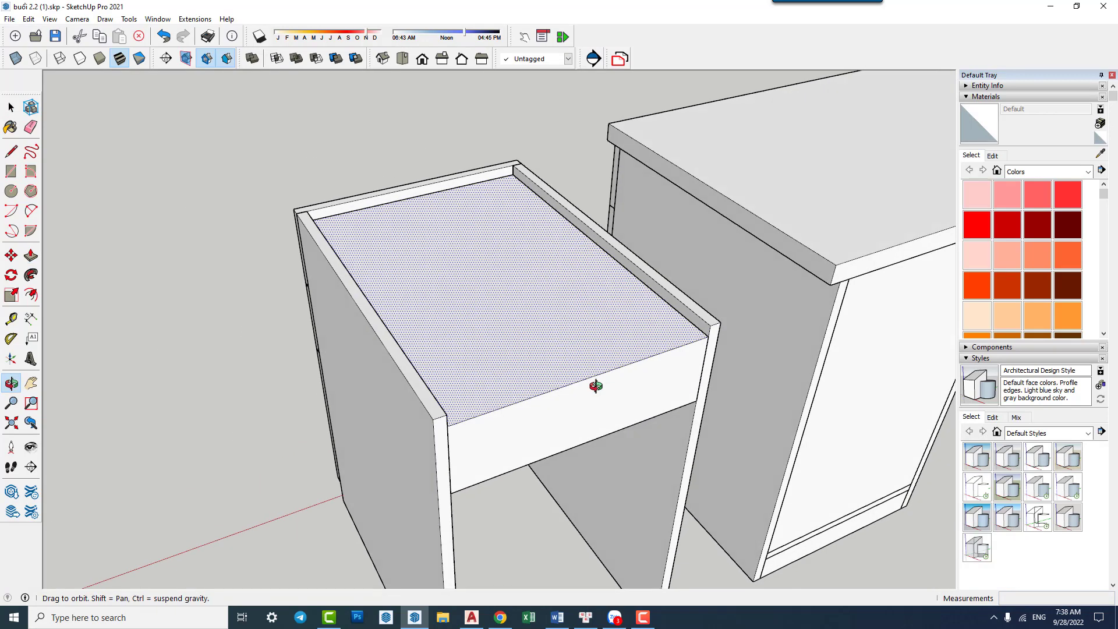
pyautogui.press('p')
pyautogui.click(634, 392)
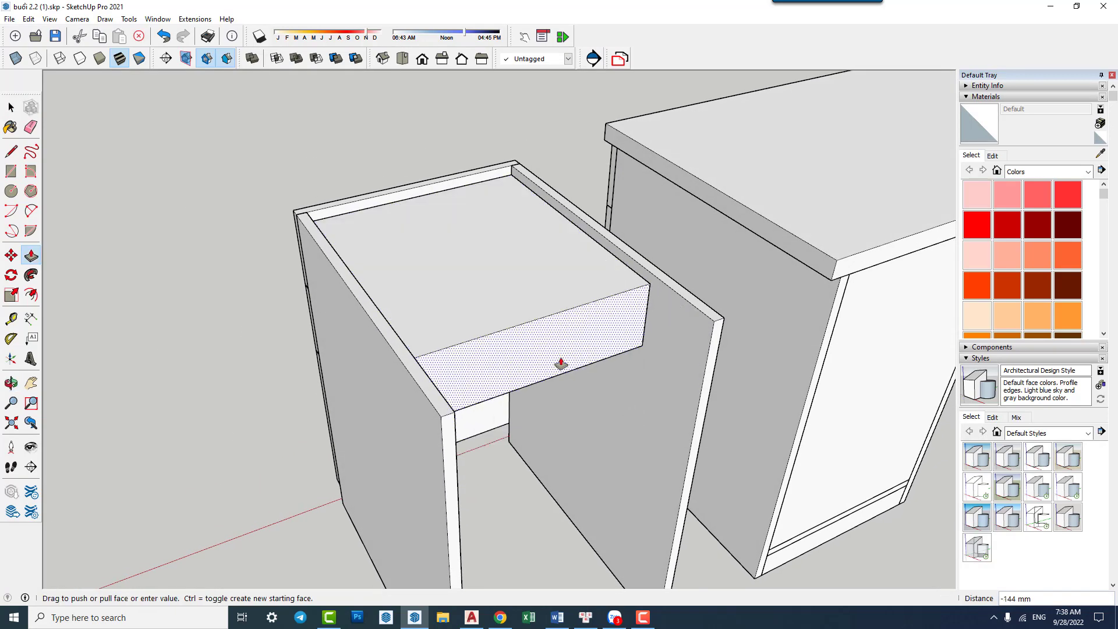
pyautogui.write('0')
pyautogui.press('Return')
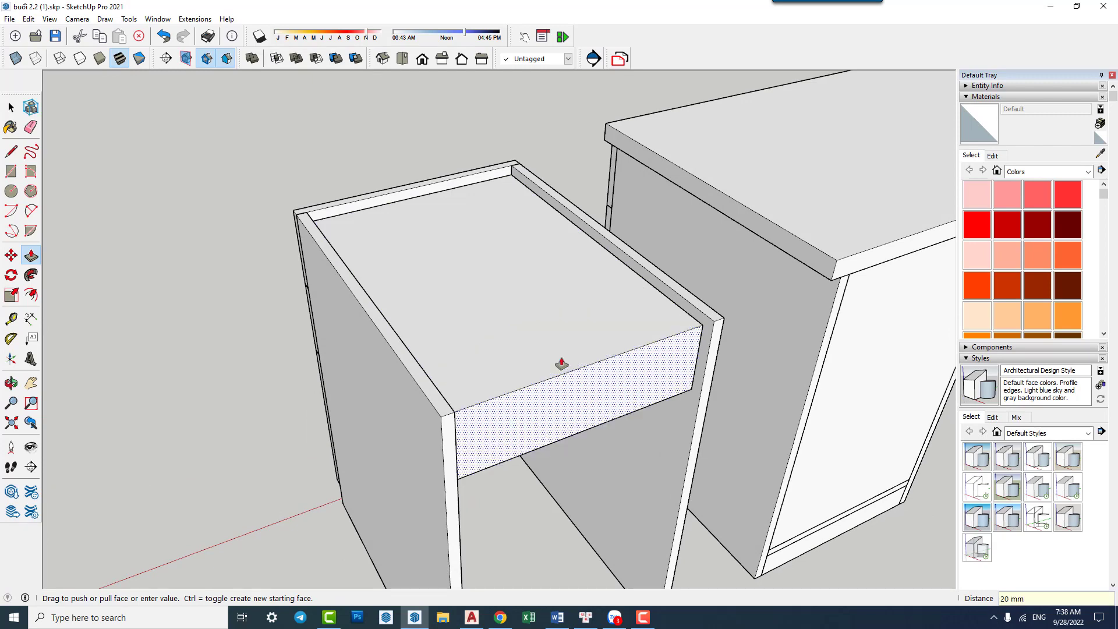
# Push both side faces of the drawer block inward to fit between the side panels.
pyautogui.moveTo(701, 357)
pyautogui.mouseDown(button='middle')
pyautogui.moveTo(492, 341)
pyautogui.moveTo(512, 337)
pyautogui.mouseUp(button='middle')
pyautogui.click(477, 334)
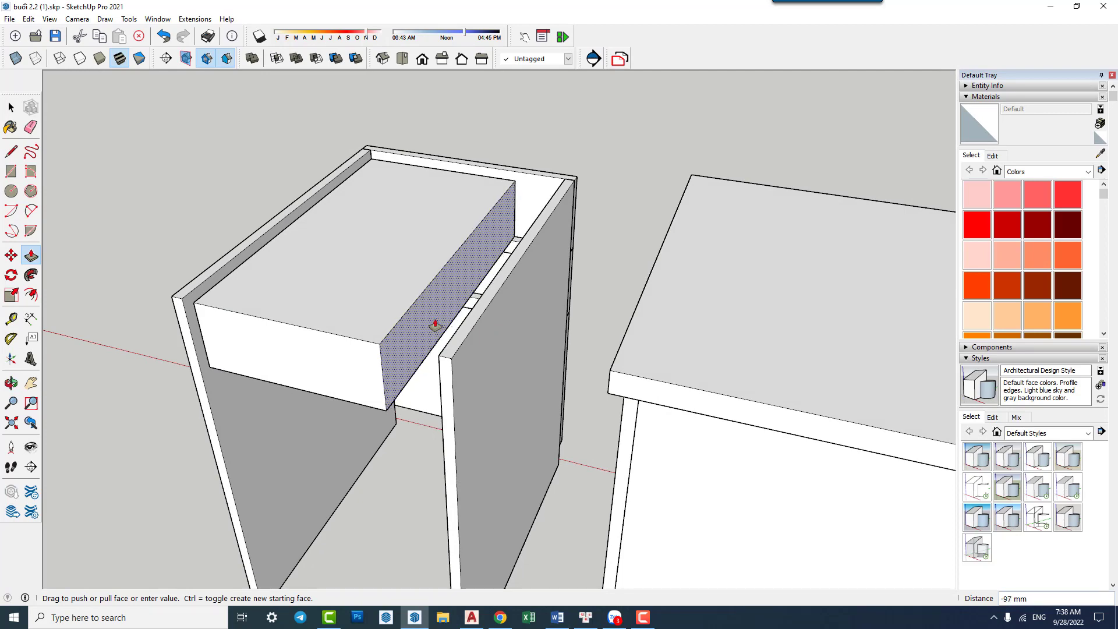
pyautogui.moveTo(436, 325)
pyautogui.mouseDown(button='middle')
pyautogui.moveTo(219, 342)
pyautogui.moveTo(532, 304)
pyautogui.mouseUp(button='middle')
pyautogui.click(532, 305)
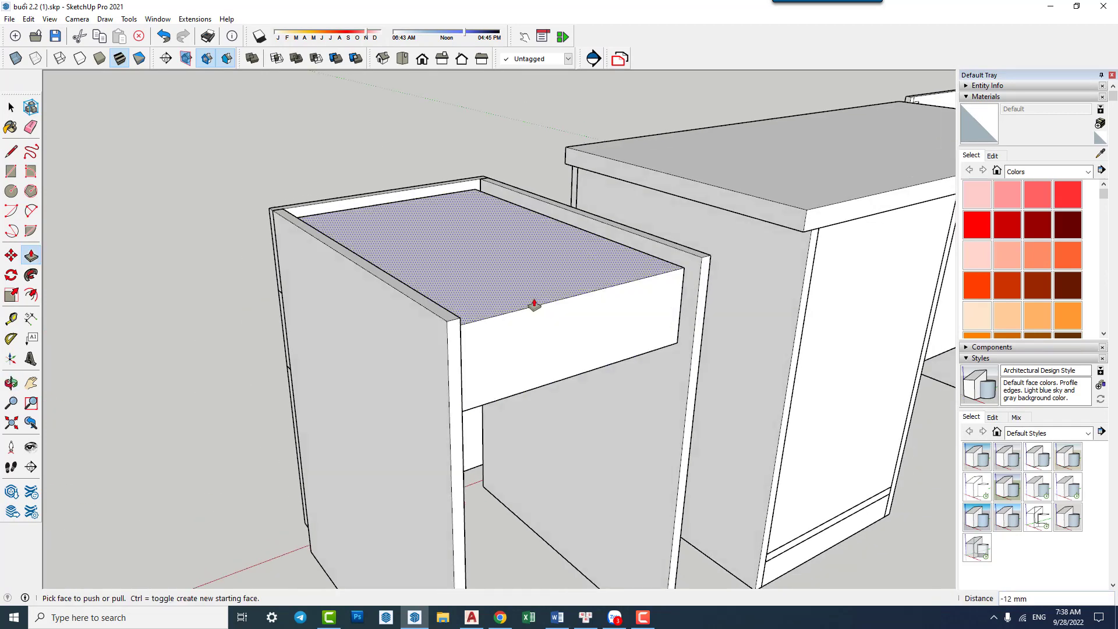
pyautogui.click(497, 334)
pyautogui.write('12')
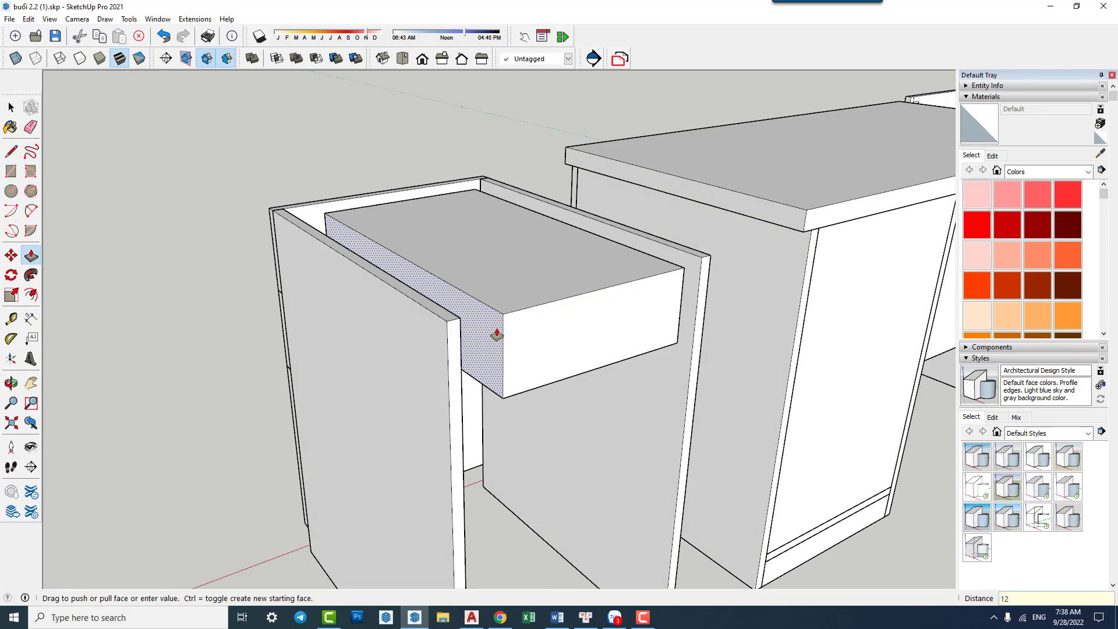
pyautogui.press('Return')
pyautogui.moveTo(499, 332)
pyautogui.mouseDown(button='middle')
pyautogui.moveTo(420, 354)
pyautogui.moveTo(484, 327)
pyautogui.mouseUp(button='middle')
# Inset an outline on the drawer block's top face using Offset.
pyautogui.press('f')
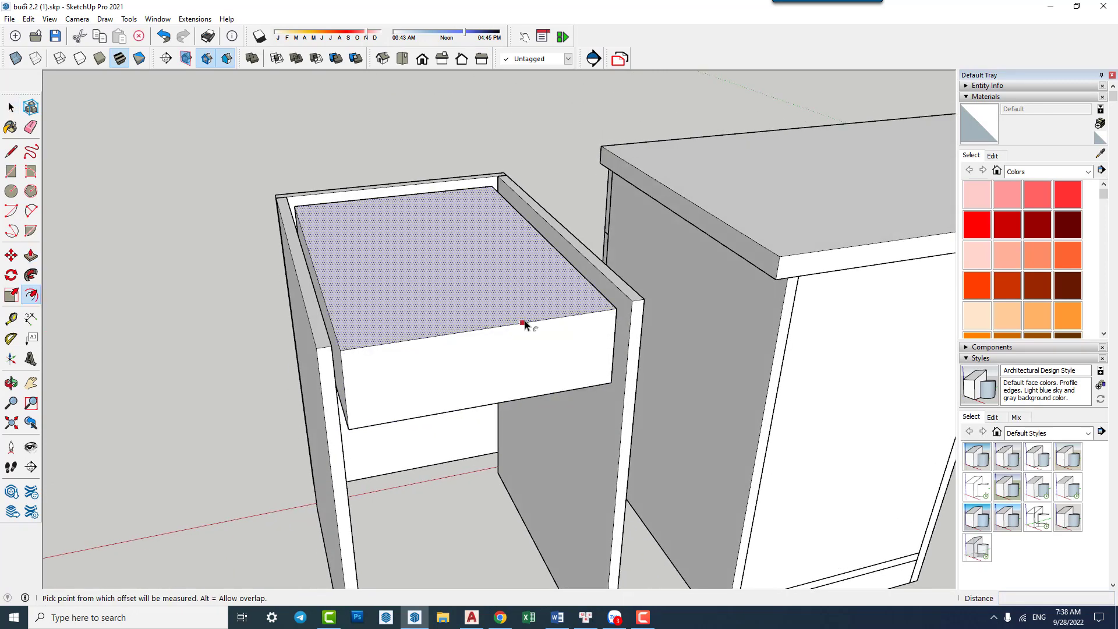
pyautogui.click(549, 319)
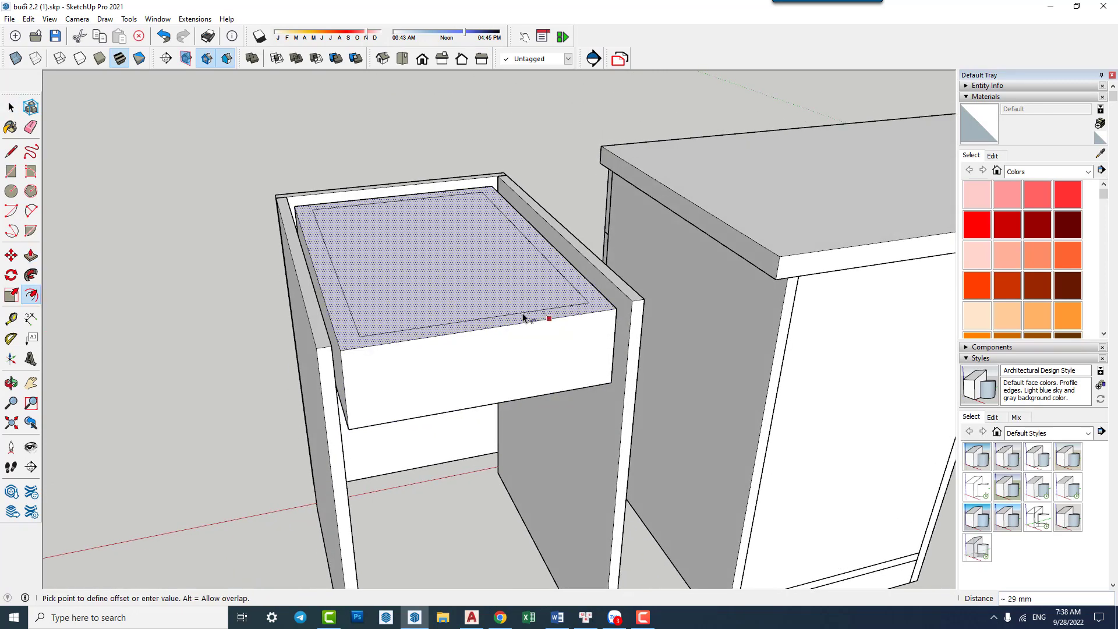
pyautogui.press('Return')
pyautogui.press('space')
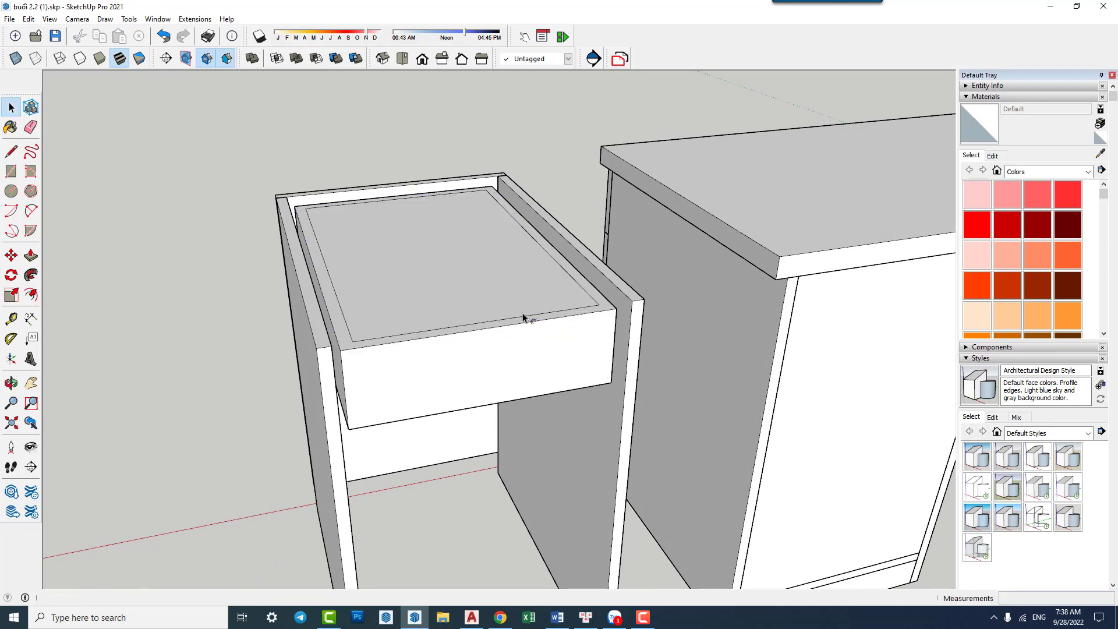
pyautogui.press('t')
pyautogui.click(498, 326)
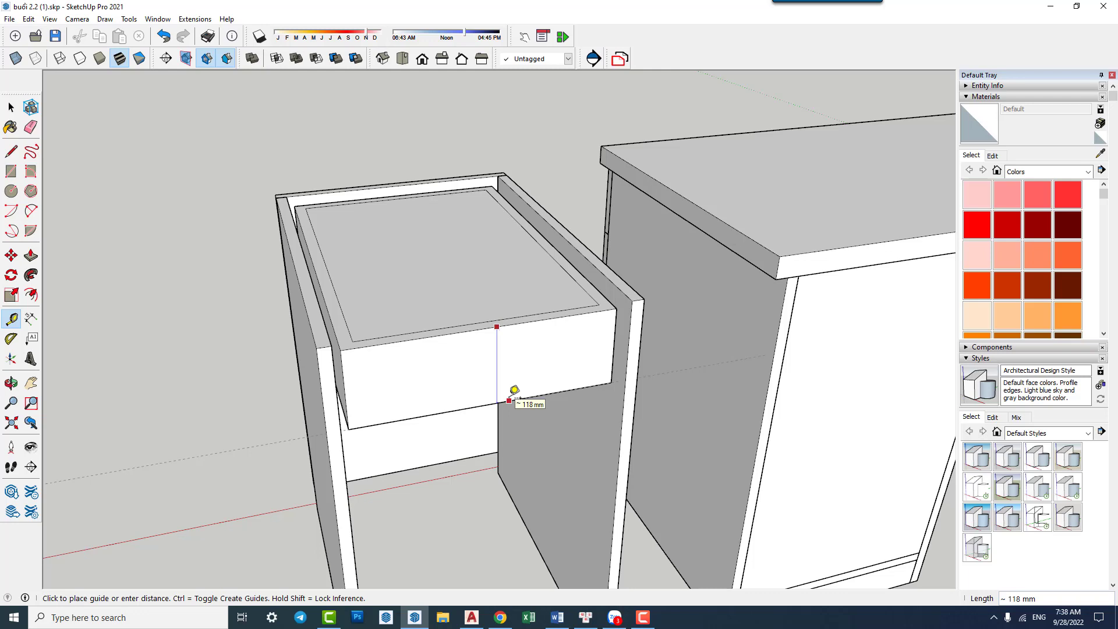
pyautogui.press('space')
# Push the inner top face down 115 mm and select all the drawer geometry.
pyautogui.press('p')
pyautogui.click(477, 282)
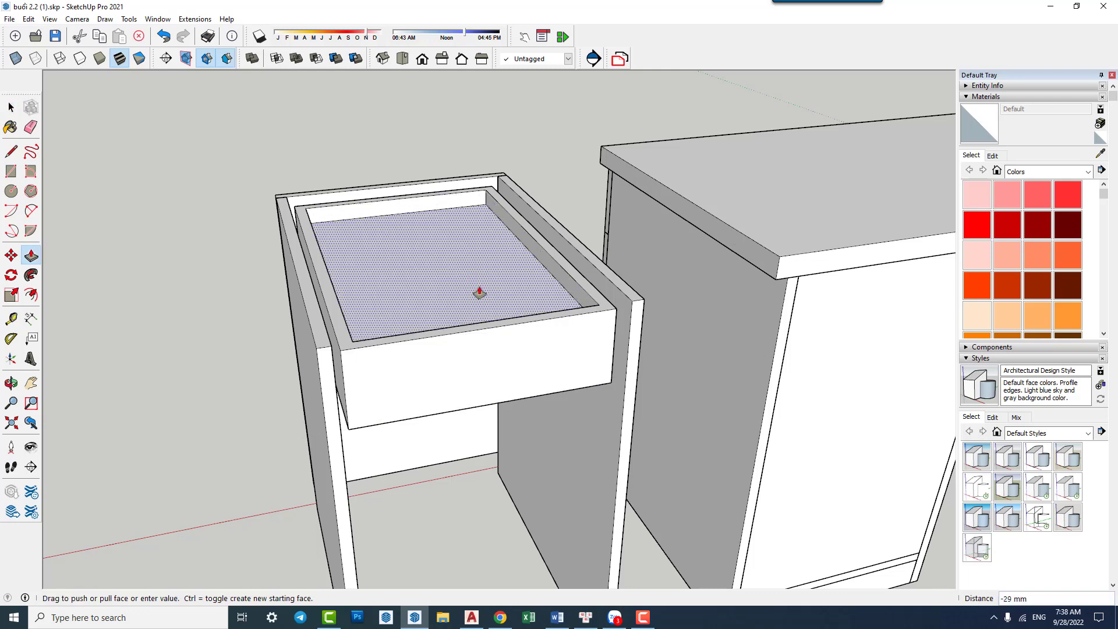
pyautogui.press('Return')
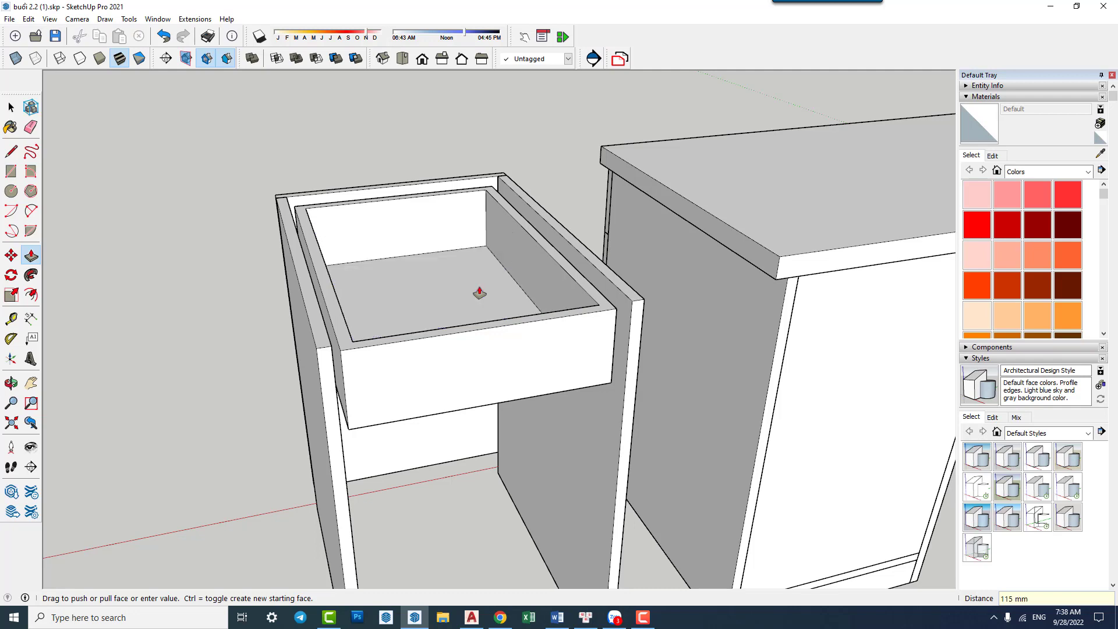
pyautogui.press('space')
pyautogui.tripleClick(553, 366)
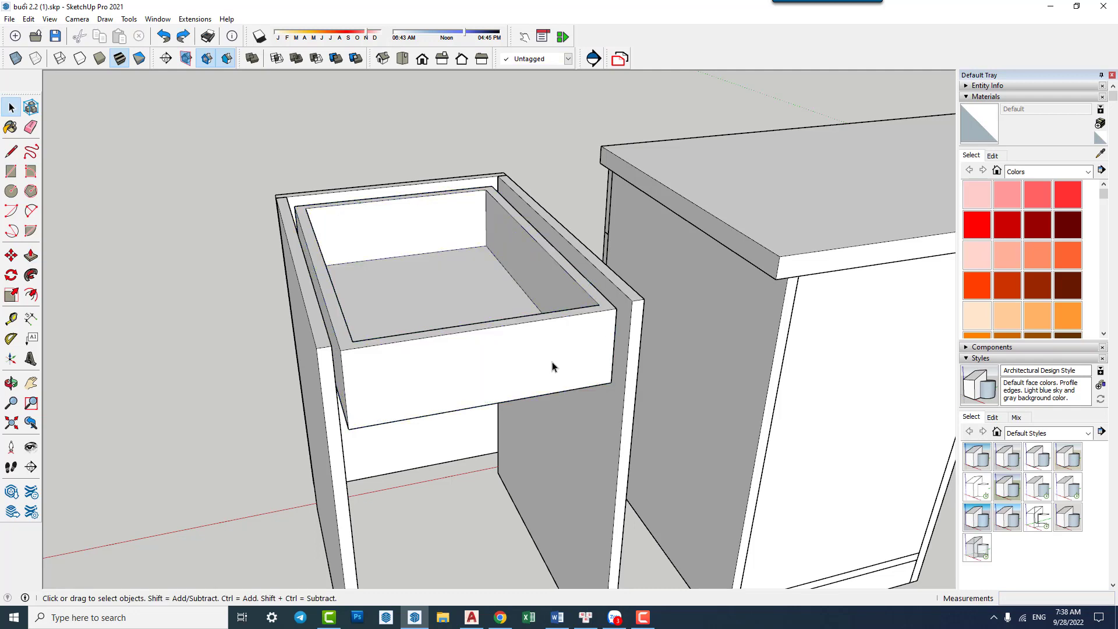
pyautogui.tripleClick(553, 366)
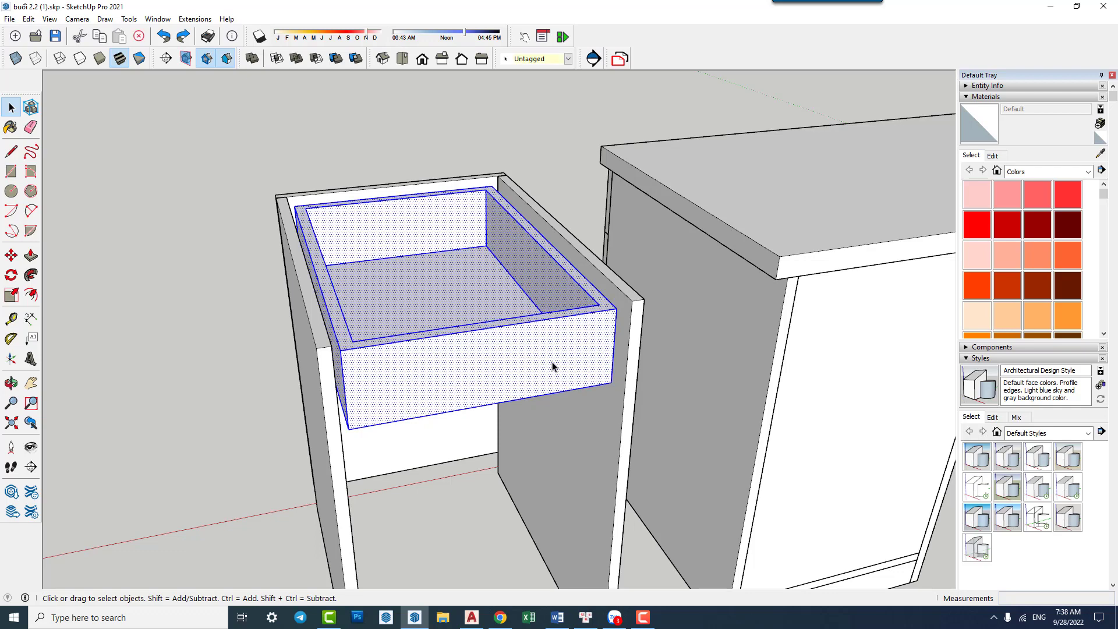
# Make the hollow drawer a group and delete the cabinet's front door panel.
pyautogui.rightClick(554, 365)
pyautogui.click(609, 455)
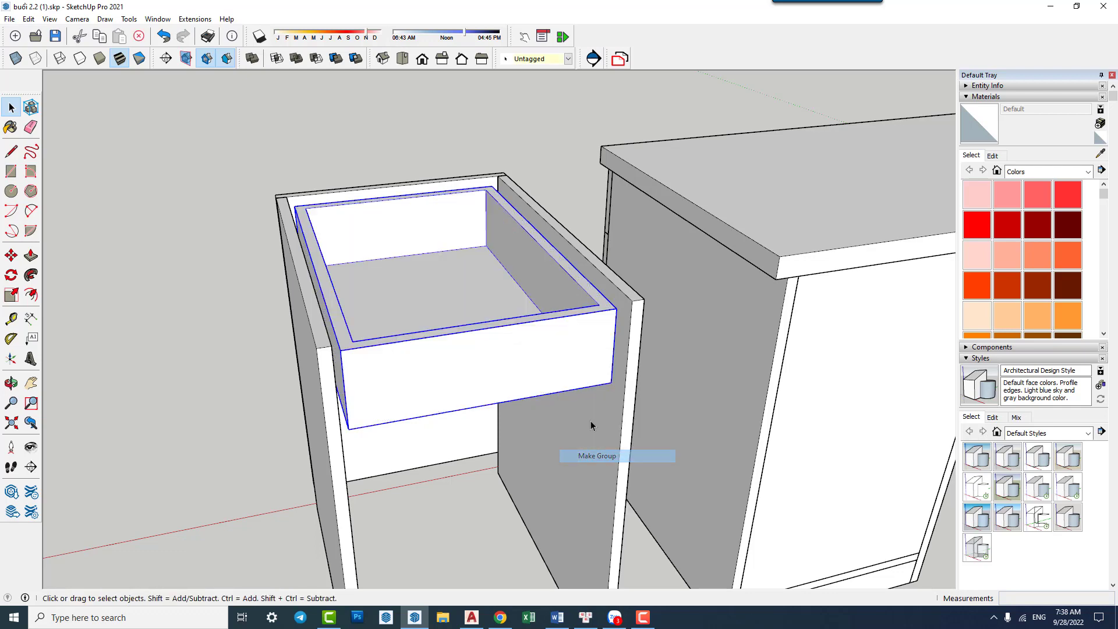
pyautogui.click(565, 170)
pyautogui.doubleClick(560, 278)
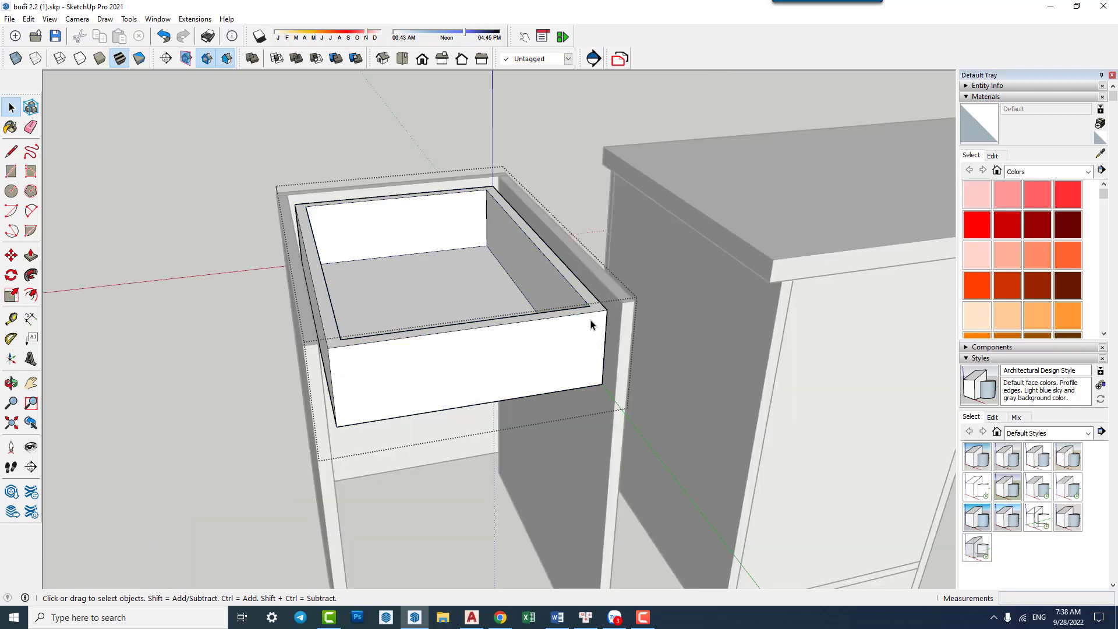
pyautogui.scroll(2, 543, 259)
pyautogui.moveTo(580, 299)
pyautogui.mouseDown(button='middle')
pyautogui.moveTo(634, 269)
pyautogui.moveTo(579, 349)
pyautogui.moveTo(418, 342)
pyautogui.mouseUp(button='middle')
pyautogui.moveTo(369, 260)
pyautogui.mouseDown(button='middle')
pyautogui.moveTo(619, 182)
pyautogui.moveTo(654, 220)
pyautogui.moveTo(825, 250)
pyautogui.moveTo(462, 327)
pyautogui.moveTo(483, 164)
pyautogui.mouseUp(button='middle')
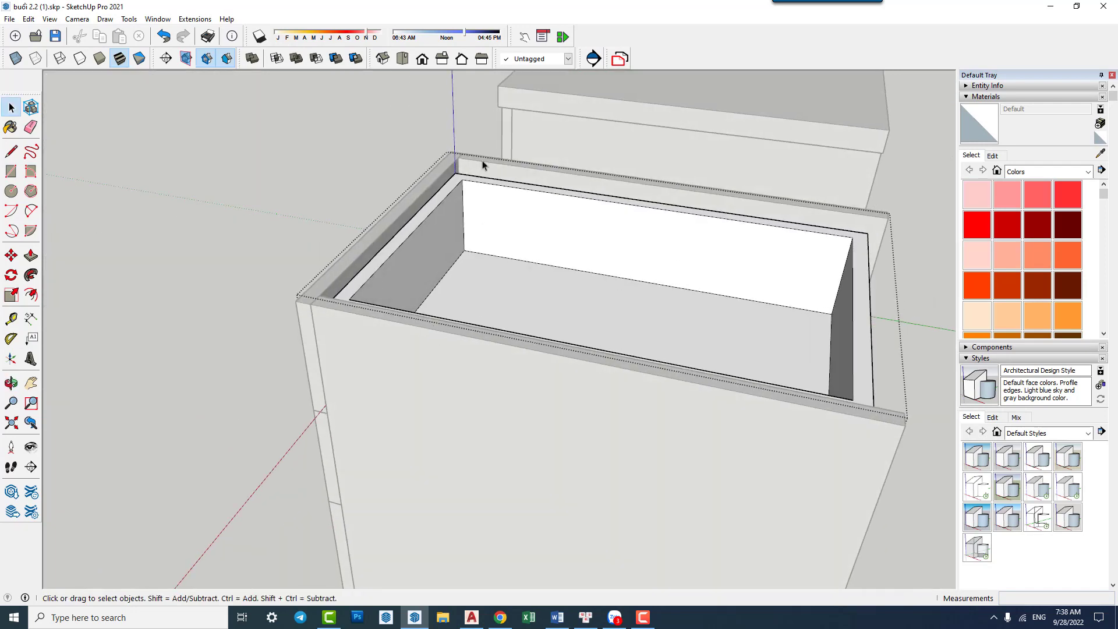
pyautogui.scroll(-3, 553, 314)
pyautogui.scroll(-3, 540, 320)
pyautogui.moveTo(725, 512)
pyautogui.mouseDown(button='middle')
pyautogui.moveTo(676, 350)
pyautogui.moveTo(442, 210)
pyautogui.moveTo(225, 157)
pyautogui.moveTo(254, 210)
pyautogui.mouseUp(button='middle')
pyautogui.scroll(2, 675, 336)
pyautogui.press('Delete')
# Inside the cabinet group, push the drawer's front face back.
pyautogui.doubleClick(253, 210)
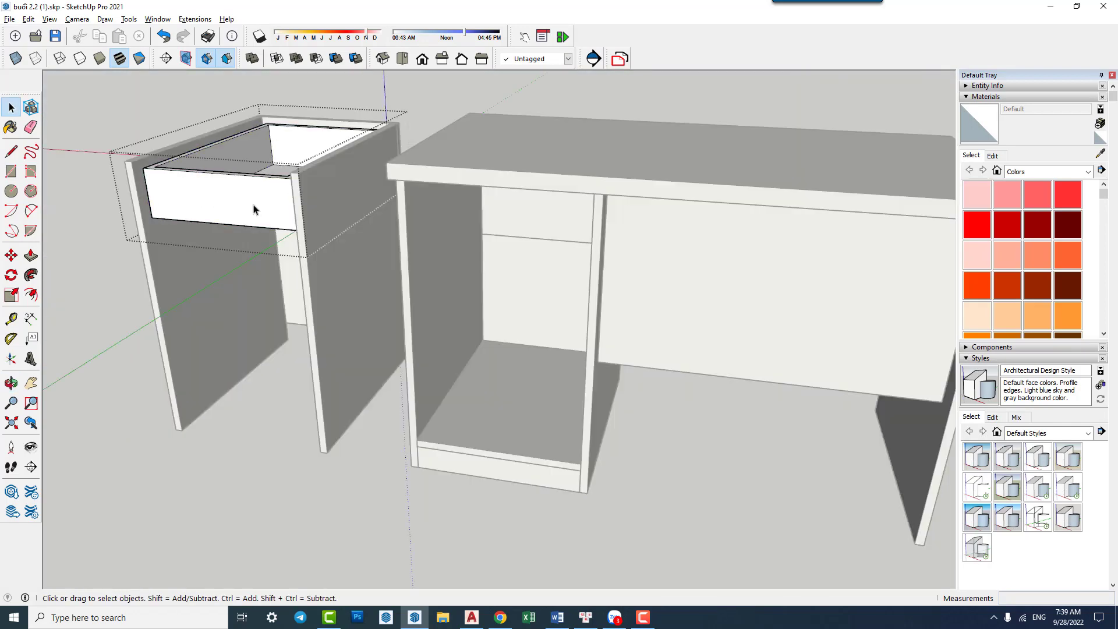
pyautogui.press('p')
pyautogui.scroll(1, 165, 192)
pyautogui.scroll(1, 164, 189)
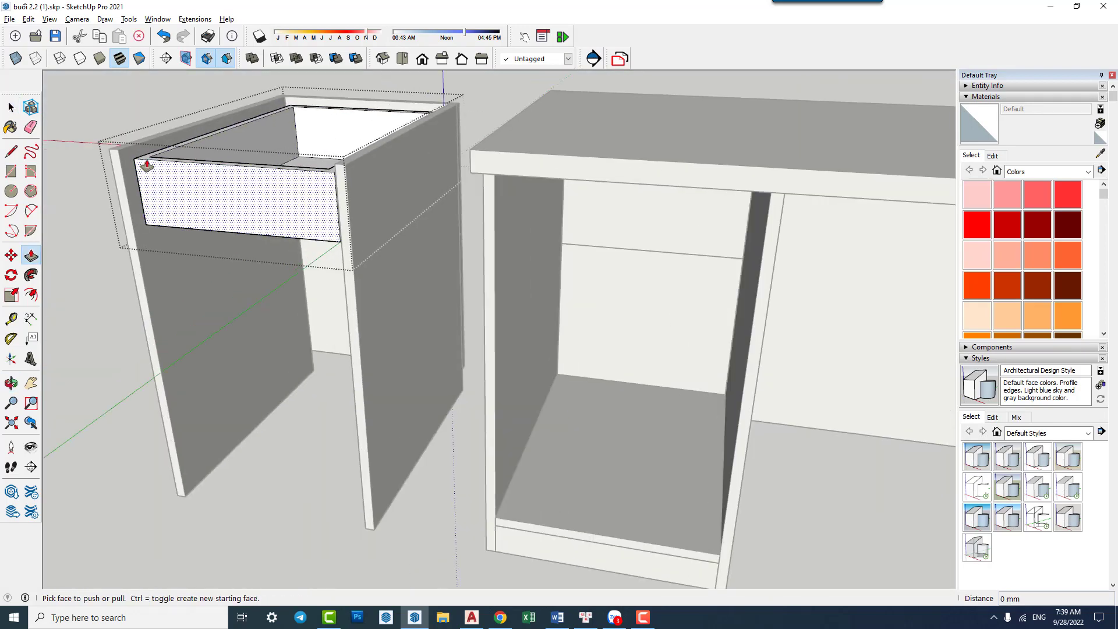
pyautogui.click(148, 166)
pyautogui.moveTo(175, 170)
pyautogui.mouseDown(button='middle')
pyautogui.moveTo(571, 158)
pyautogui.moveTo(412, 187)
pyautogui.moveTo(437, 170)
pyautogui.mouseUp(button='middle')
pyautogui.click(558, 155)
# Move the drawer box up 15 mm inside the cabinet.
pyautogui.press('space')
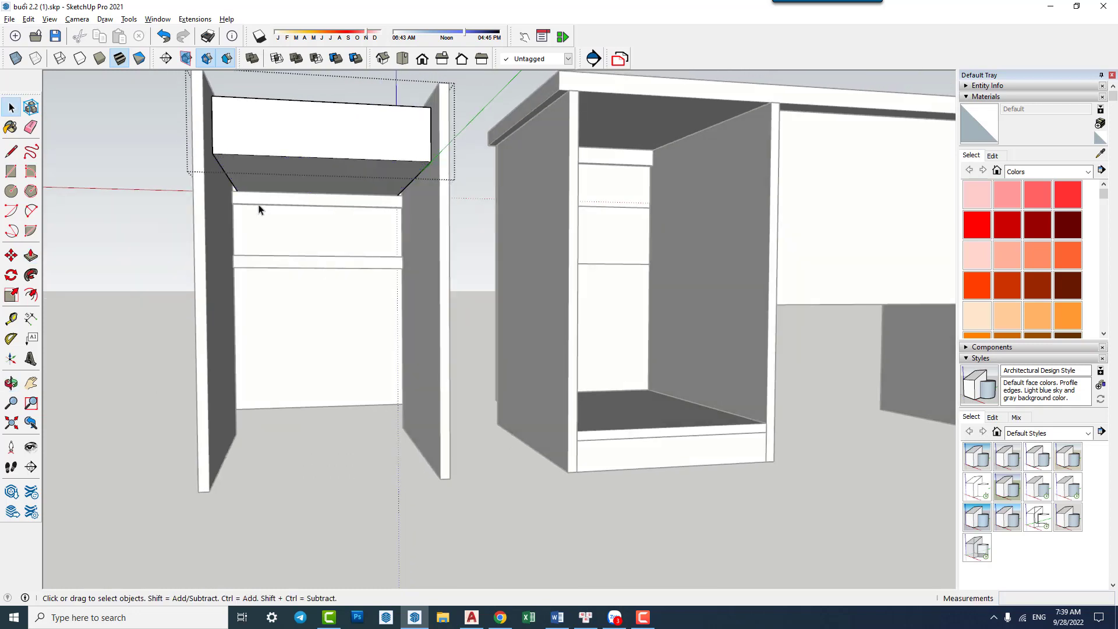
pyautogui.moveTo(260, 210)
pyautogui.mouseDown(button='middle')
pyautogui.moveTo(239, 274)
pyautogui.moveTo(129, 267)
pyautogui.mouseUp(button='middle')
pyautogui.moveTo(148, 254); pyautogui.dragTo(143, 219, button='middle')
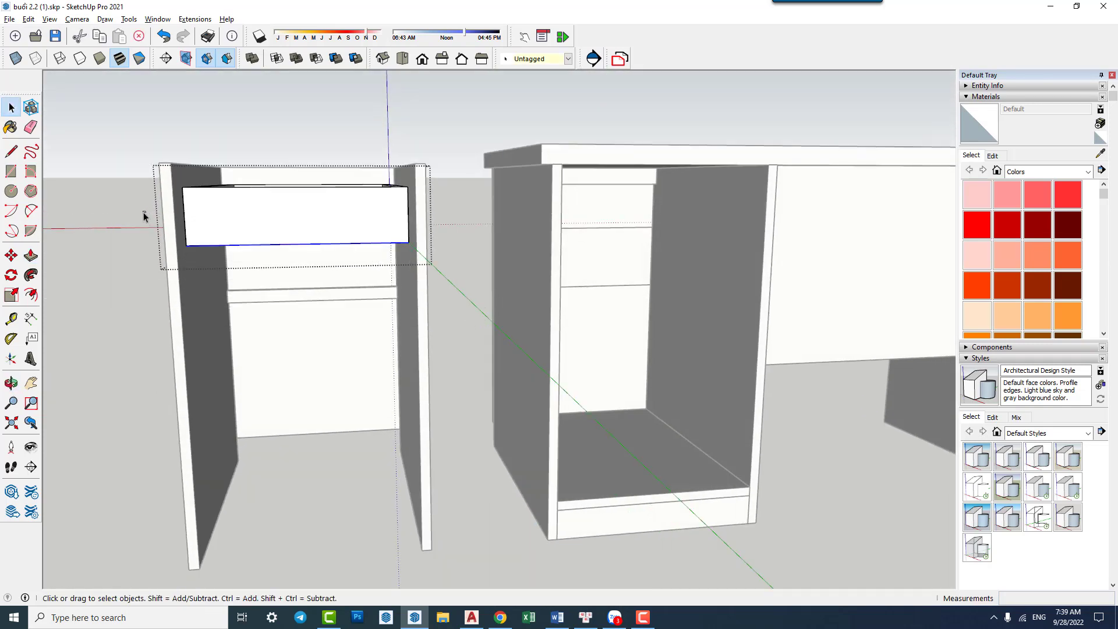
pyautogui.moveTo(336, 286); pyautogui.dragTo(399, 212, button='middle')
pyautogui.scroll(2, 394, 185)
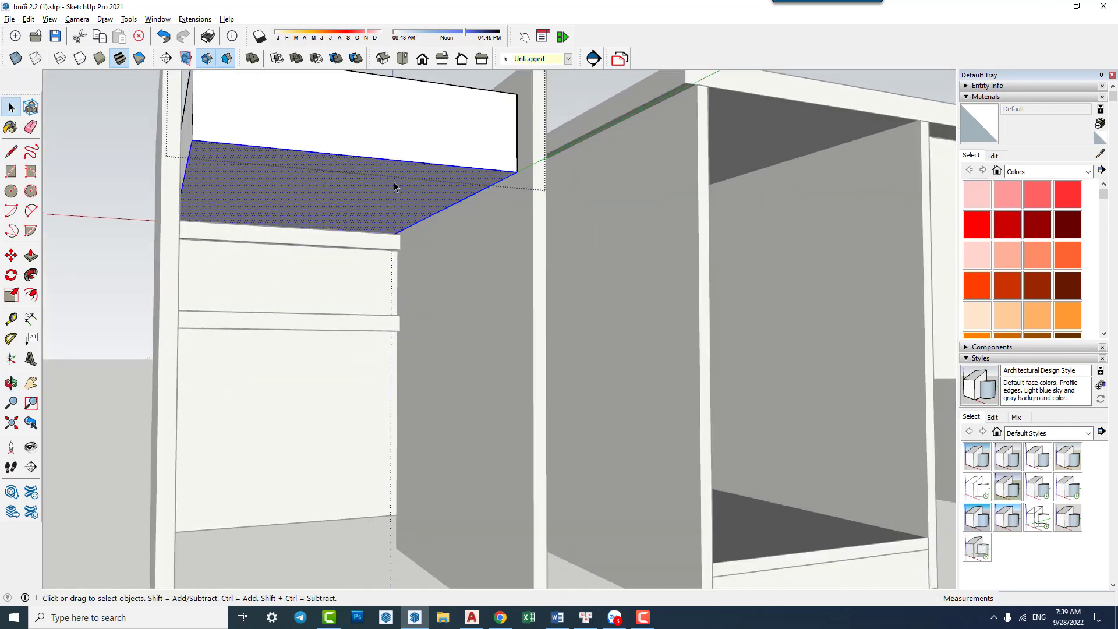
pyautogui.scroll(2, 430, 225)
pyautogui.scroll(2, 434, 255)
pyautogui.press('m')
pyautogui.click(445, 274)
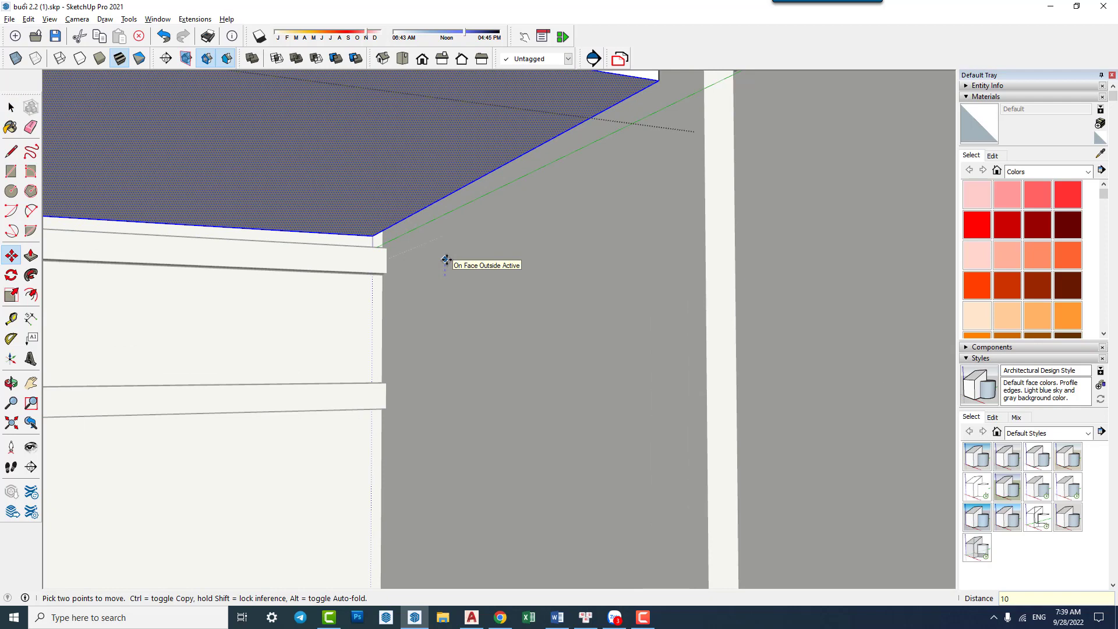
pyautogui.scroll(-5, 417, 270)
pyautogui.moveTo(344, 274)
pyautogui.mouseDown(button='middle')
pyautogui.moveTo(331, 340)
pyautogui.moveTo(368, 314)
pyautogui.mouseUp(button='middle')
pyautogui.scroll(1, 368, 314)
pyautogui.press('space')
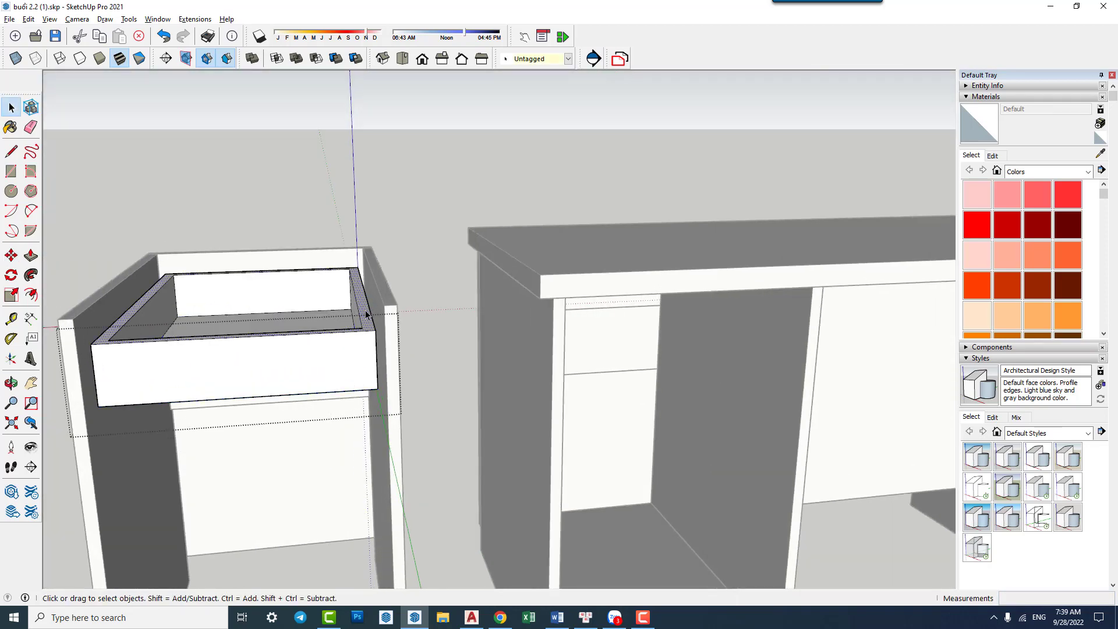
# Lower the drawer box's top rim by 15 mm.
pyautogui.press('p')
pyautogui.doubleClick(366, 320)
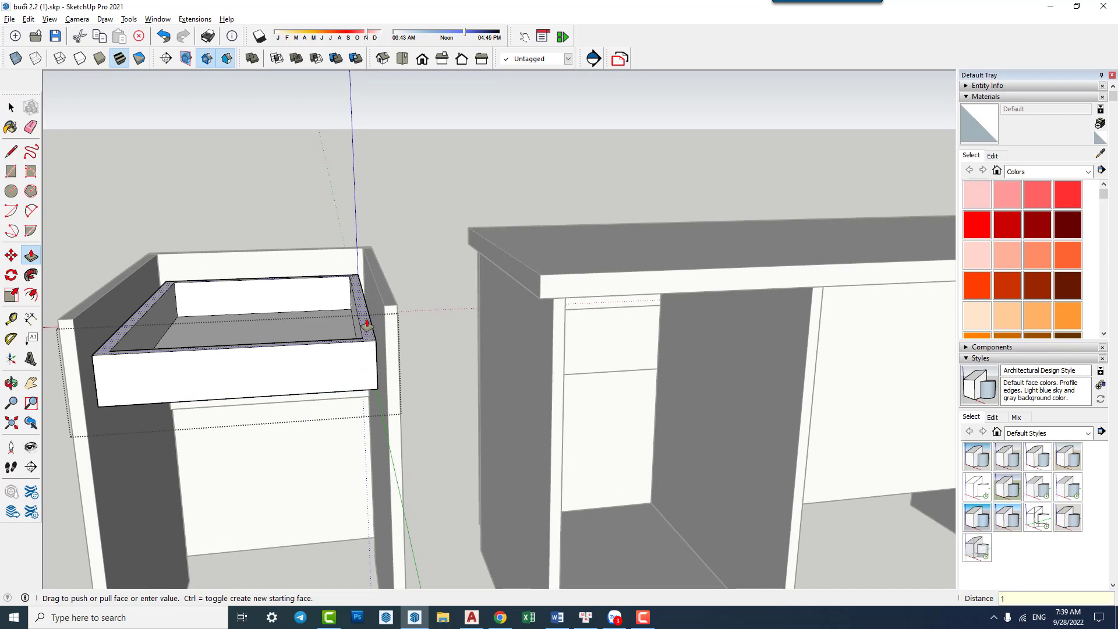
pyautogui.press('Return')
pyautogui.press('space')
pyautogui.click(292, 392)
pyautogui.moveTo(292, 391); pyautogui.dragTo(560, 447, button='middle')
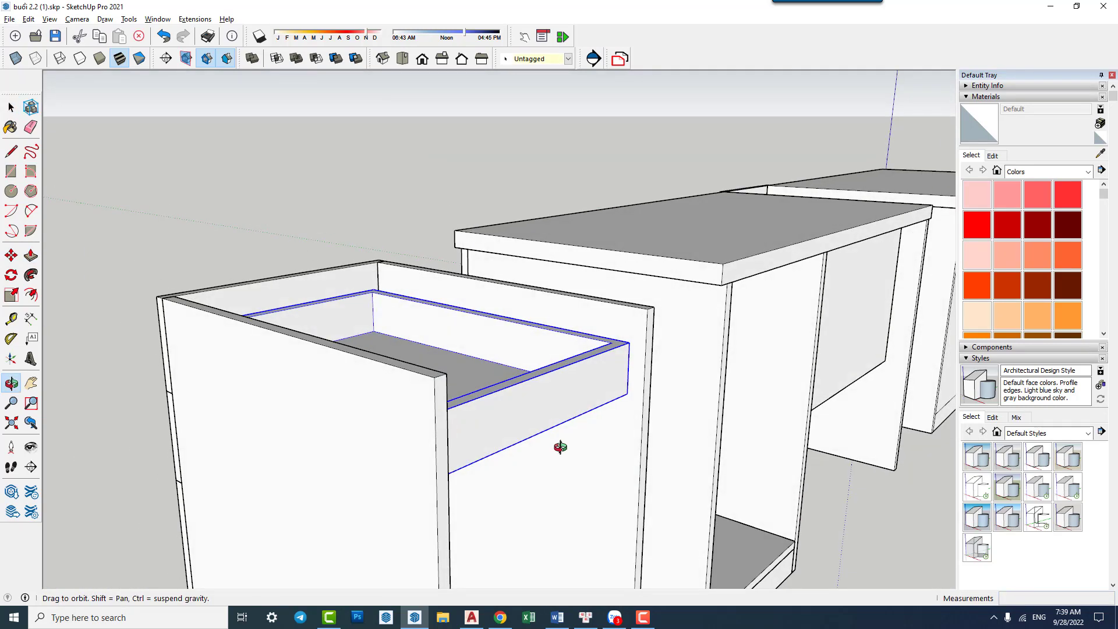
pyautogui.scroll(-3, 560, 447)
pyautogui.moveTo(569, 382)
pyautogui.mouseDown(button='middle')
pyautogui.moveTo(155, 316)
pyautogui.moveTo(489, 282)
pyautogui.moveTo(523, 255)
pyautogui.mouseUp(button='middle')
pyautogui.scroll(3, 522, 255)
# Try a copy of the drawer box lower in the cabinet, then delete the copy.
pyautogui.scroll(3, 522, 255)
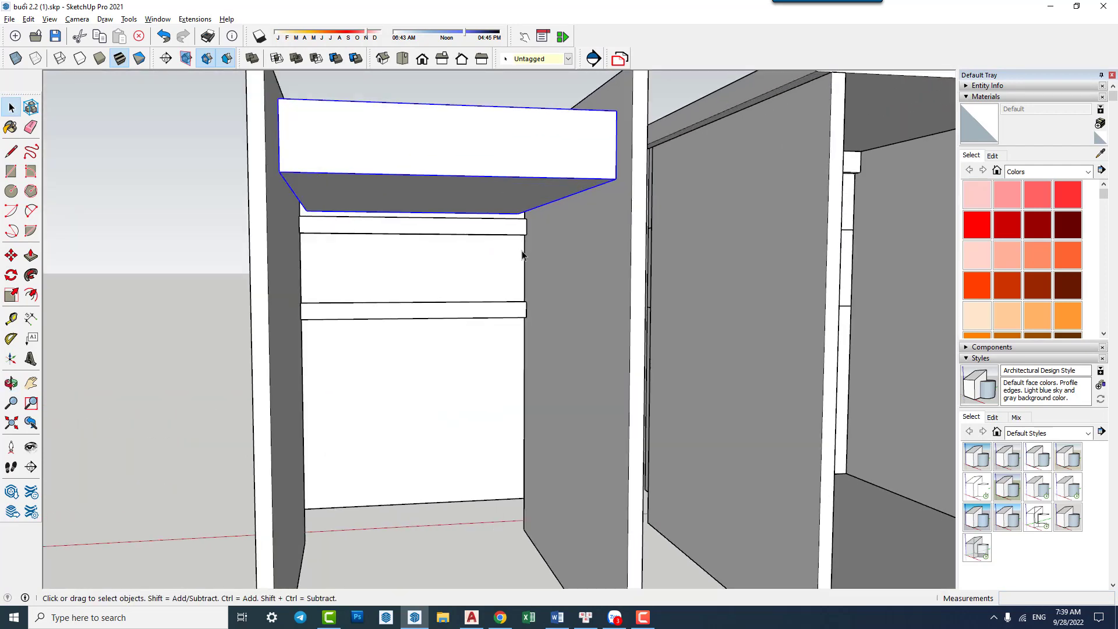
pyautogui.press('m')
pyautogui.scroll(1, 528, 240)
pyautogui.click(526, 228)
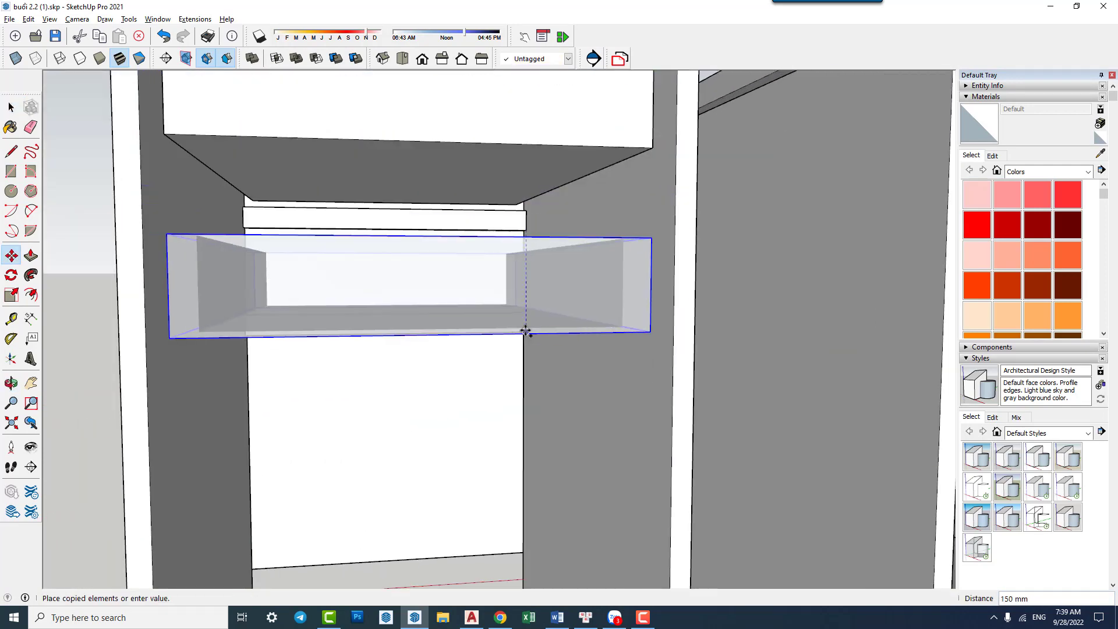
pyautogui.click(519, 327)
pyautogui.moveTo(519, 327); pyautogui.dragTo(522, 272, button='middle')
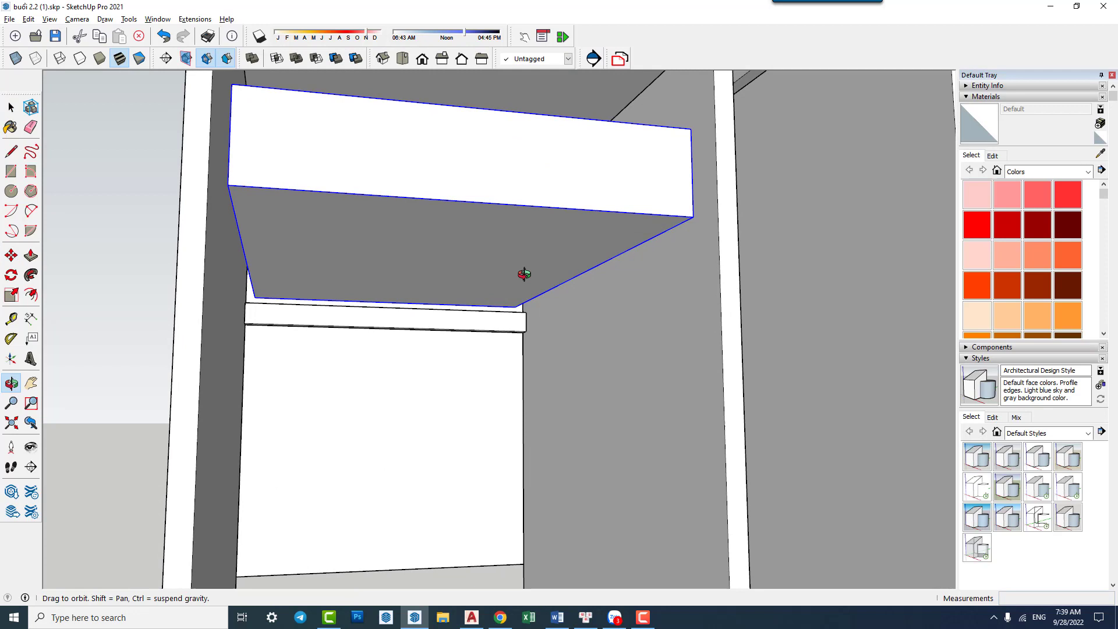
pyautogui.press('ctrl')
pyautogui.click(527, 330)
pyautogui.scroll(-2, 527, 331)
pyautogui.moveTo(525, 337); pyautogui.dragTo(529, 232, button='middle')
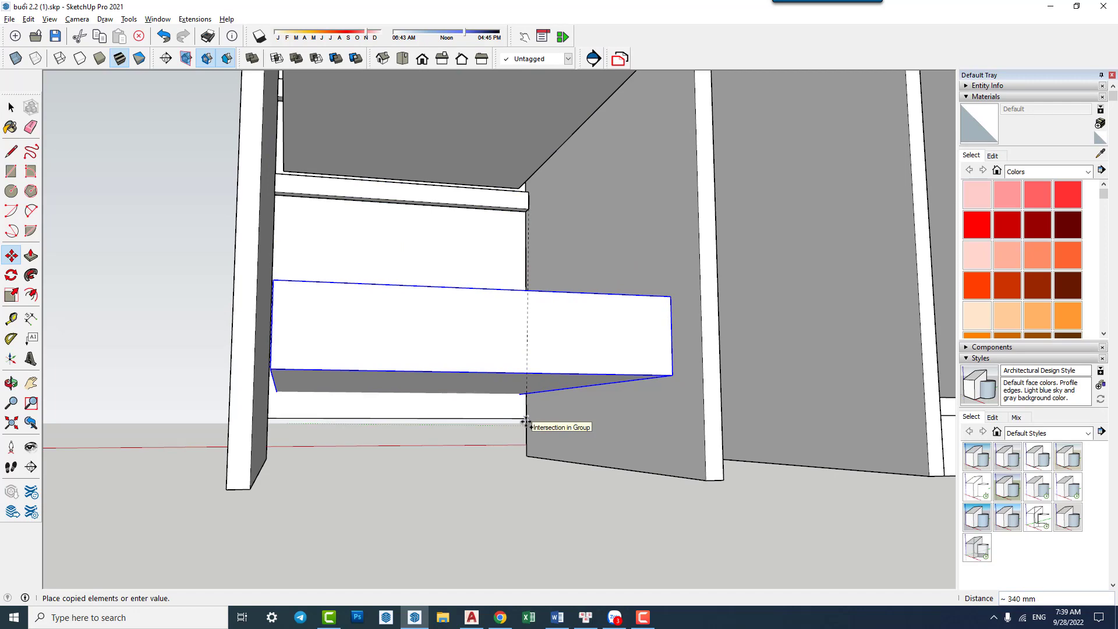
pyautogui.click(526, 421)
pyautogui.moveTo(526, 420)
pyautogui.mouseDown(button='middle')
pyautogui.moveTo(467, 369)
pyautogui.moveTo(400, 344)
pyautogui.moveTo(425, 420)
pyautogui.moveTo(499, 461)
pyautogui.moveTo(509, 506)
pyautogui.moveTo(493, 464)
pyautogui.moveTo(489, 355)
pyautogui.moveTo(498, 316)
pyautogui.moveTo(575, 357)
pyautogui.moveTo(552, 231)
pyautogui.mouseUp(button='middle')
pyautogui.press('Delete')
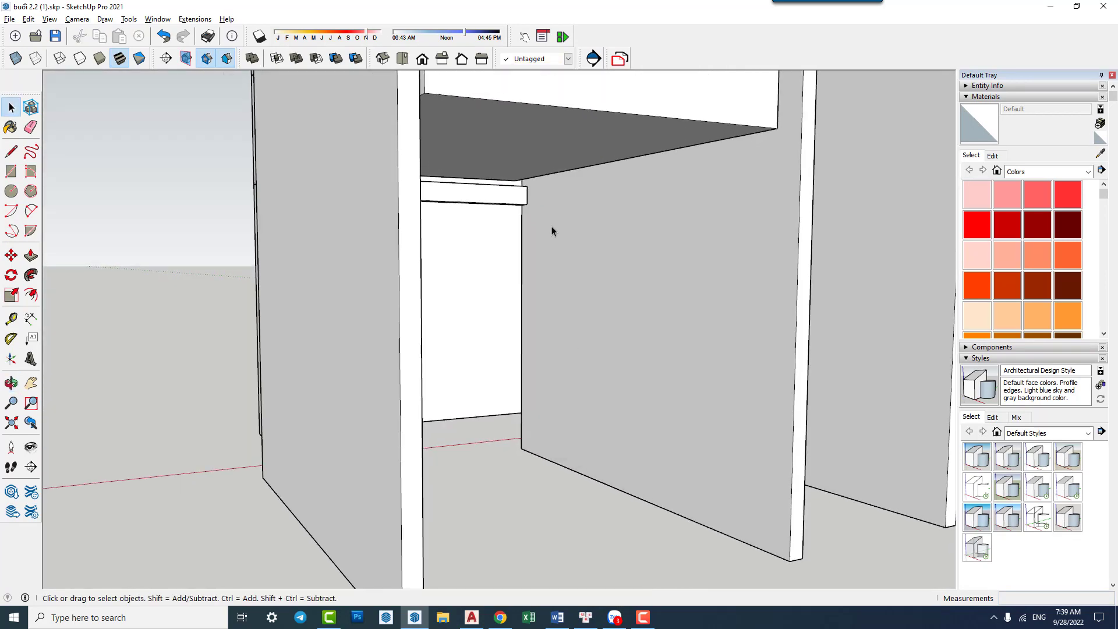
pyautogui.scroll(-3, 522, 170)
# Move the drawer box down into the cabinet's lower slot.
pyautogui.press('m')
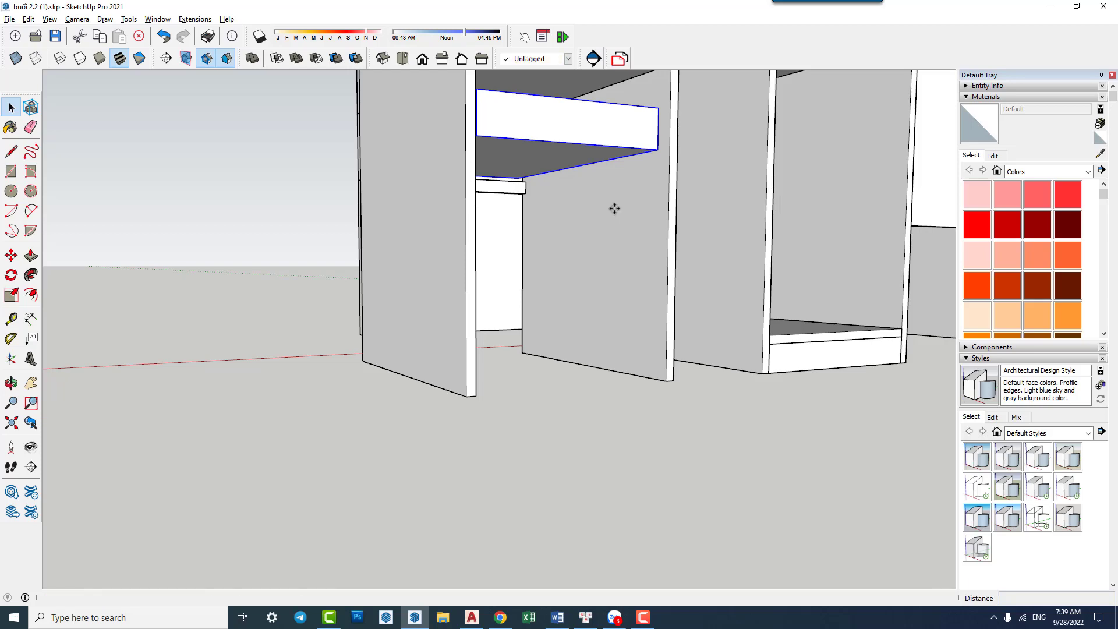
pyautogui.scroll(-1, 617, 178)
pyautogui.click(622, 184)
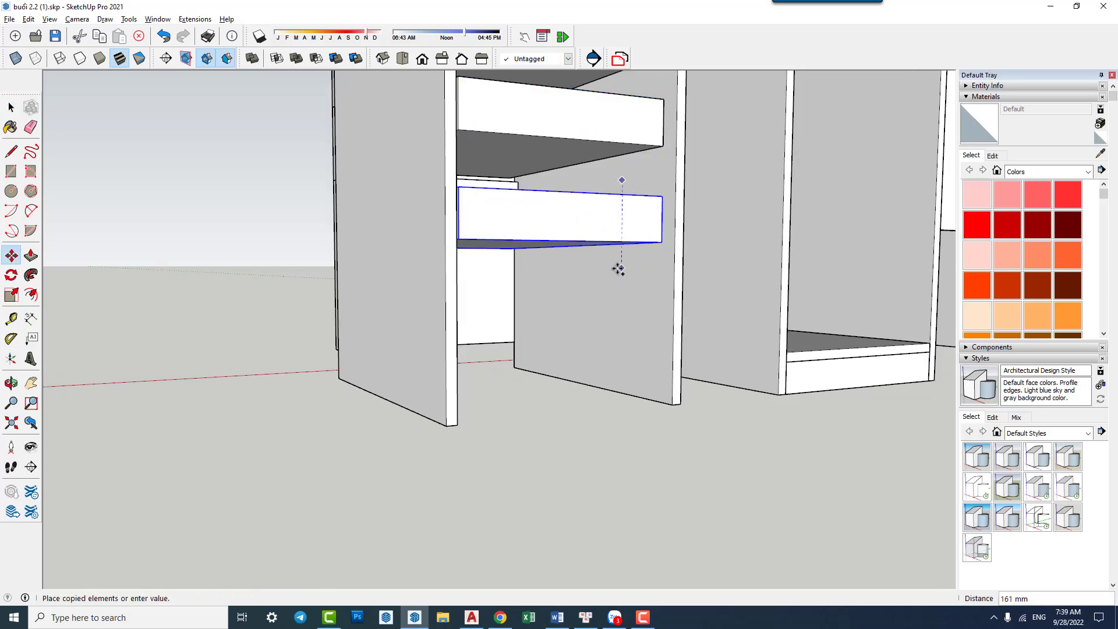
pyautogui.click(619, 267)
pyautogui.moveTo(619, 268)
pyautogui.mouseDown(button='middle')
pyautogui.moveTo(534, 350)
pyautogui.moveTo(532, 270)
pyautogui.mouseUp(button='middle')
pyautogui.scroll(2, 512, 305)
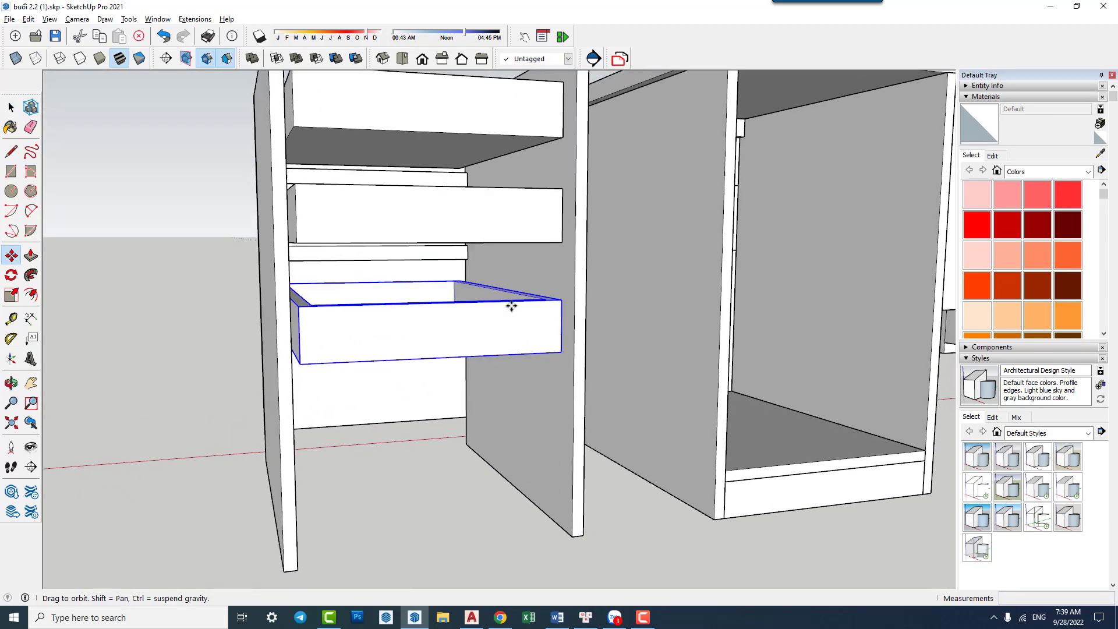
pyautogui.press('space')
pyautogui.moveTo(527, 322)
pyautogui.mouseDown(button='middle')
pyautogui.moveTo(537, 334)
pyautogui.moveTo(462, 317)
pyautogui.moveTo(544, 350)
pyautogui.moveTo(546, 312)
pyautogui.mouseUp(button='middle')
# Shift the drawer by exactly 10 mm.
pyautogui.click(531, 365)
pyautogui.press('m')
pyautogui.click(546, 312)
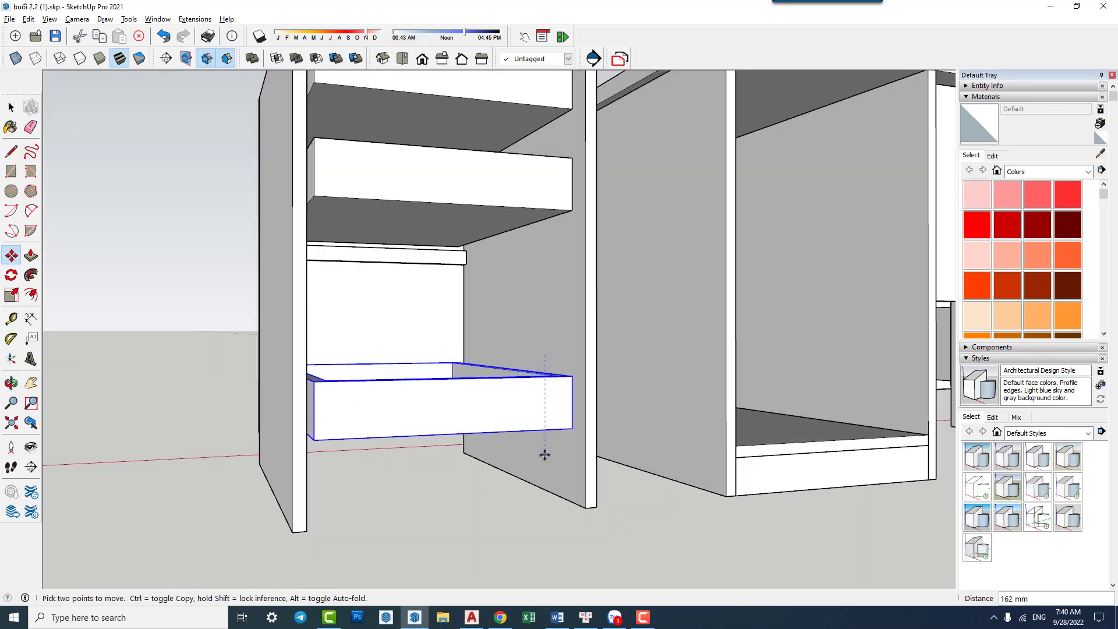
pyautogui.moveTo(544, 454)
pyautogui.mouseDown(button='middle')
pyautogui.moveTo(526, 351)
pyautogui.moveTo(483, 408)
pyautogui.mouseUp(button='middle')
pyautogui.scroll(3, 460, 410)
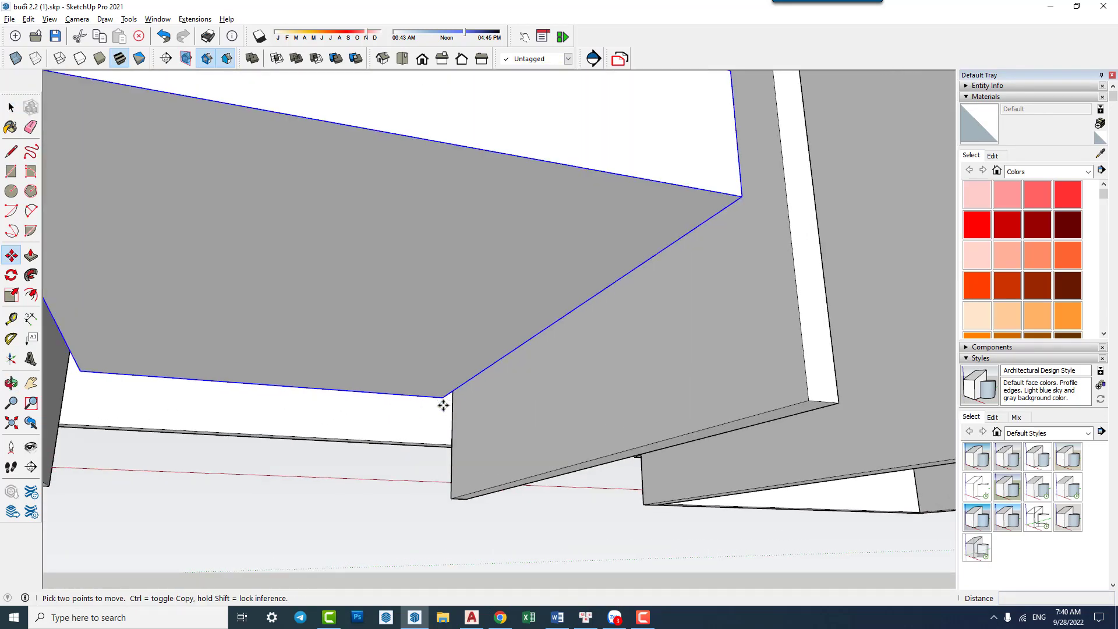
pyautogui.click(443, 399)
pyautogui.write('10')
pyautogui.press('Return')
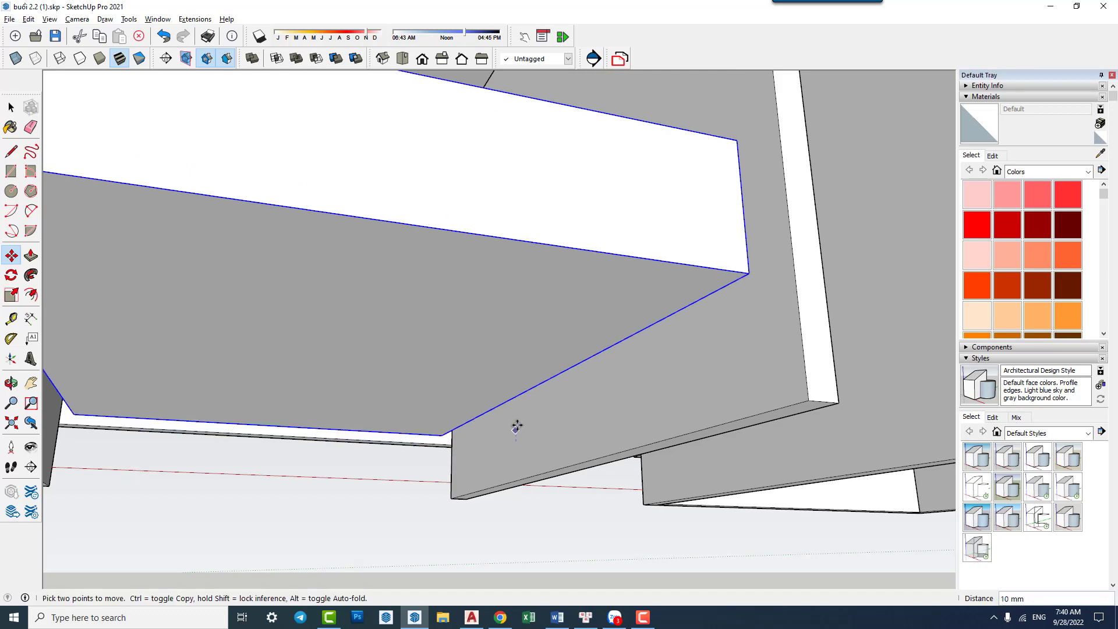
pyautogui.scroll(-2, 471, 315)
pyautogui.scroll(-3, 492, 300)
pyautogui.press('space')
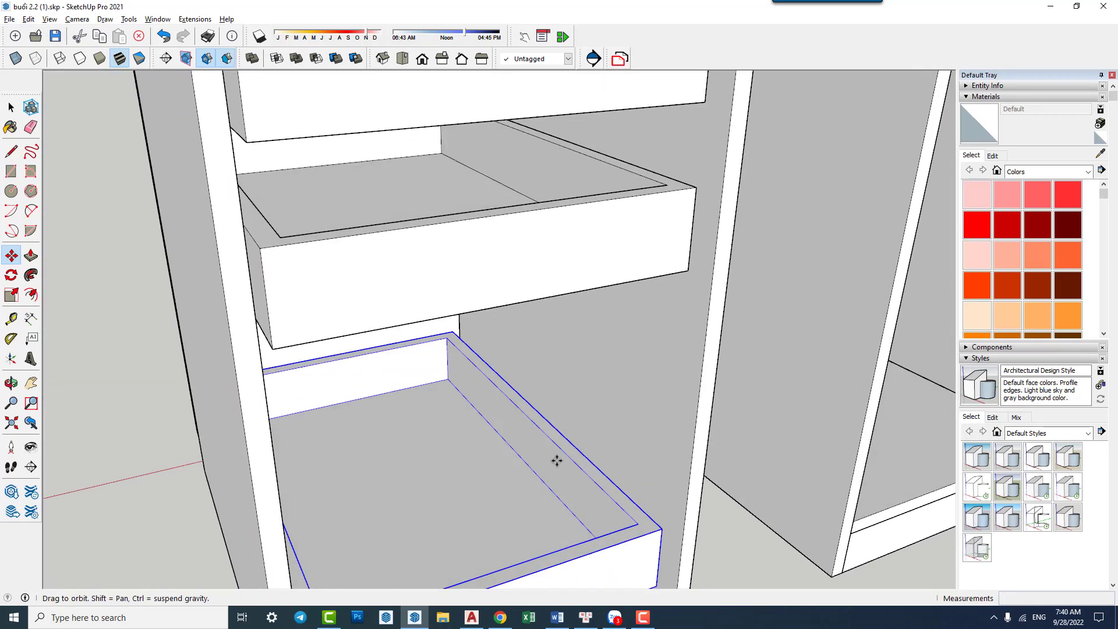
pyautogui.scroll(-3, 592, 481)
pyautogui.moveTo(547, 357); pyautogui.dragTo(552, 394, button='middle')
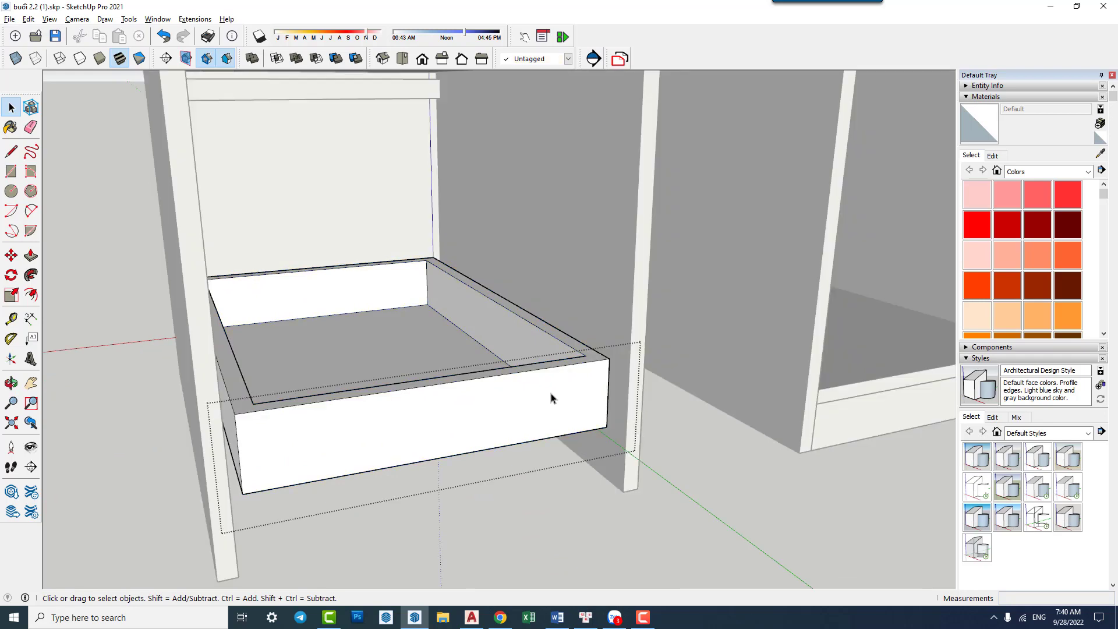
# Raise the bottom drawer box's sides with Push/Pull to make it taller.
pyautogui.press('p')
pyautogui.scroll(2, 588, 378)
pyautogui.click(596, 357)
pyautogui.click(604, 260)
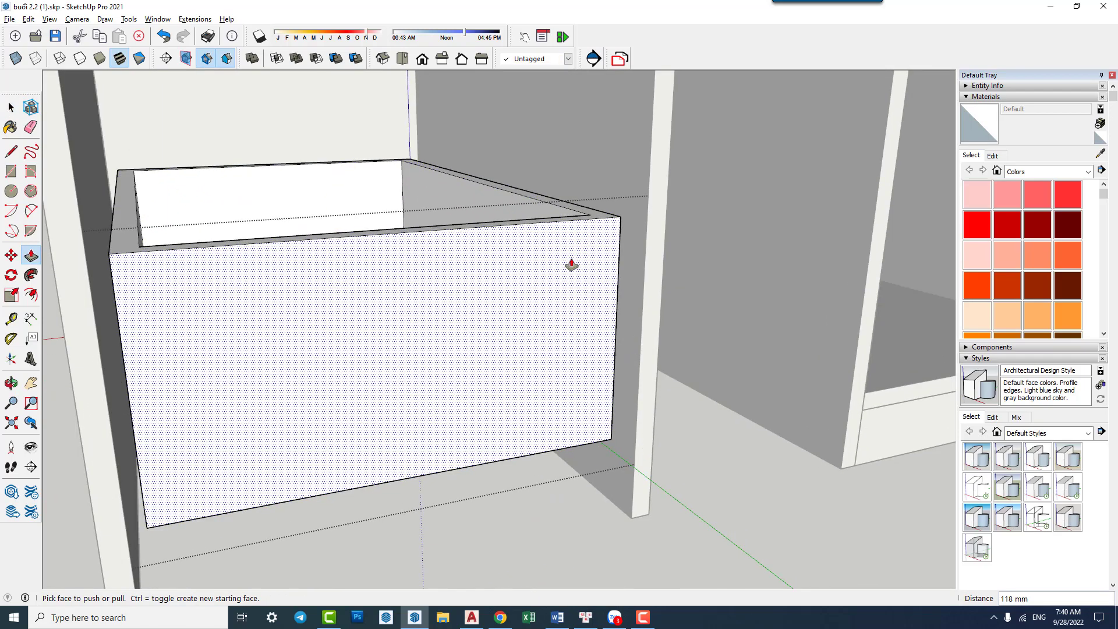
pyautogui.press('space')
pyautogui.scroll(-3, 577, 291)
pyautogui.scroll(-3, 552, 397)
# Select all three drawer boxes and move them into the desk's left pedestal.
pyautogui.moveTo(430, 390)
pyautogui.mouseDown(button='middle')
pyautogui.moveTo(307, 312)
pyautogui.moveTo(491, 367)
pyautogui.mouseUp(button='middle')
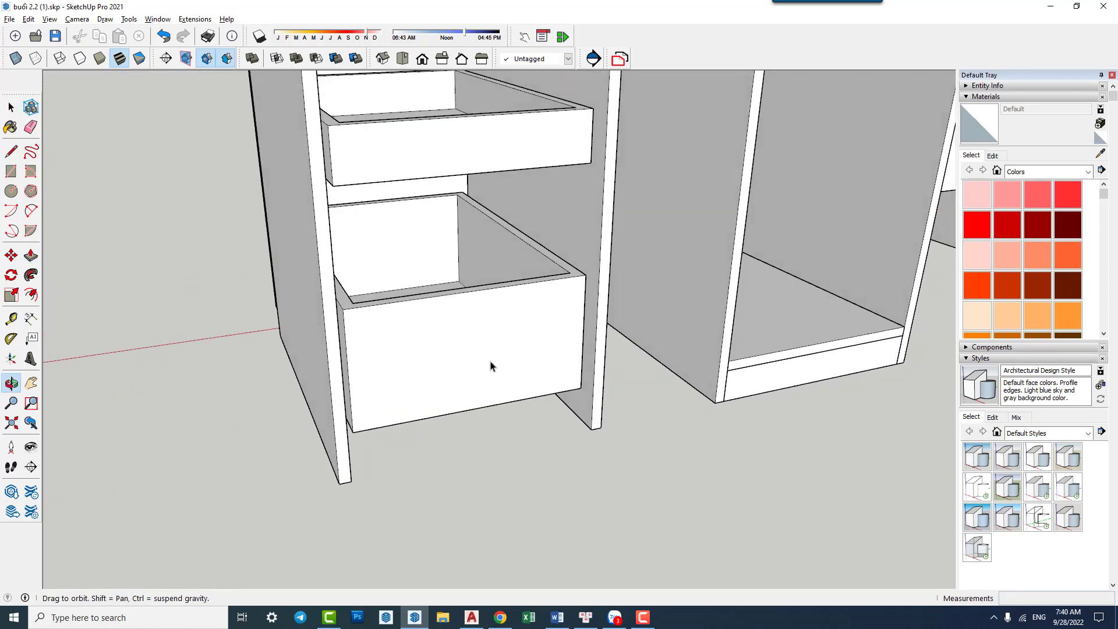
pyautogui.scroll(-2, 513, 351)
pyautogui.keyDown('shift'); pyautogui.click(485, 183); pyautogui.keyUp('shift')
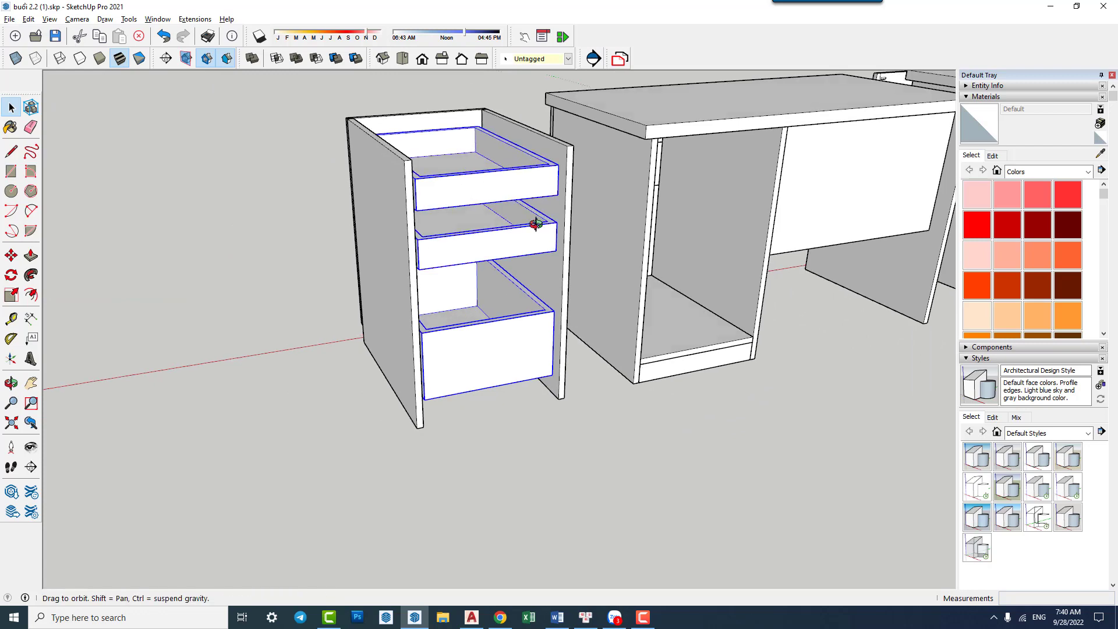
pyautogui.moveTo(536, 219); pyautogui.dragTo(562, 195, button='middle')
pyautogui.press('m')
pyautogui.click(554, 167)
pyautogui.scroll(-3, 650, 163)
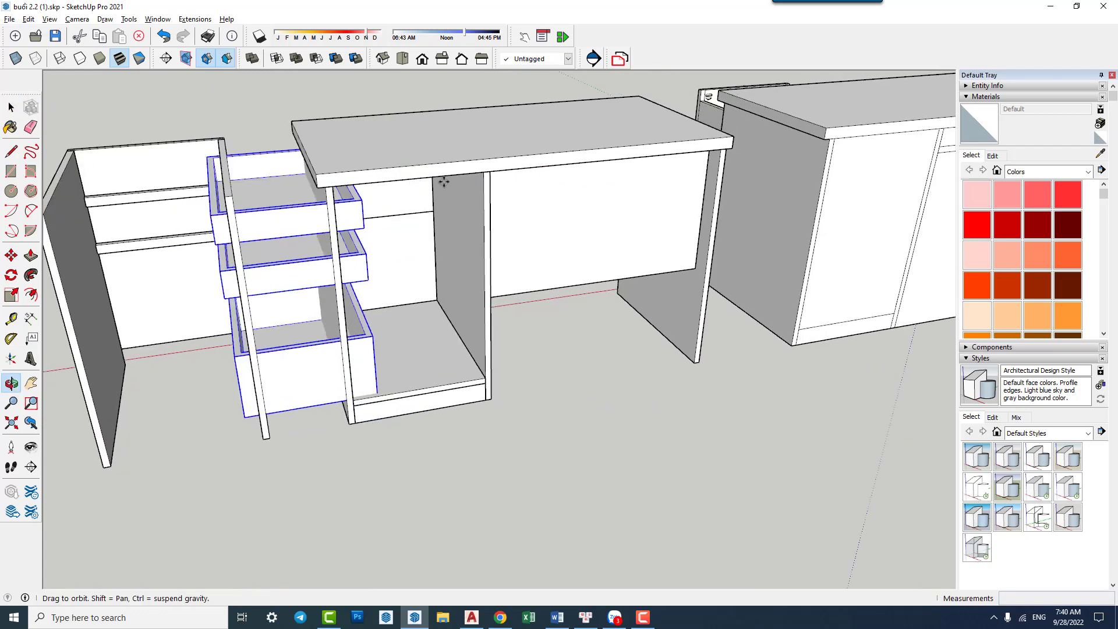
pyautogui.click(489, 114)
pyautogui.moveTo(489, 115); pyautogui.dragTo(472, 111, button='middle')
pyautogui.scroll(3, 473, 103)
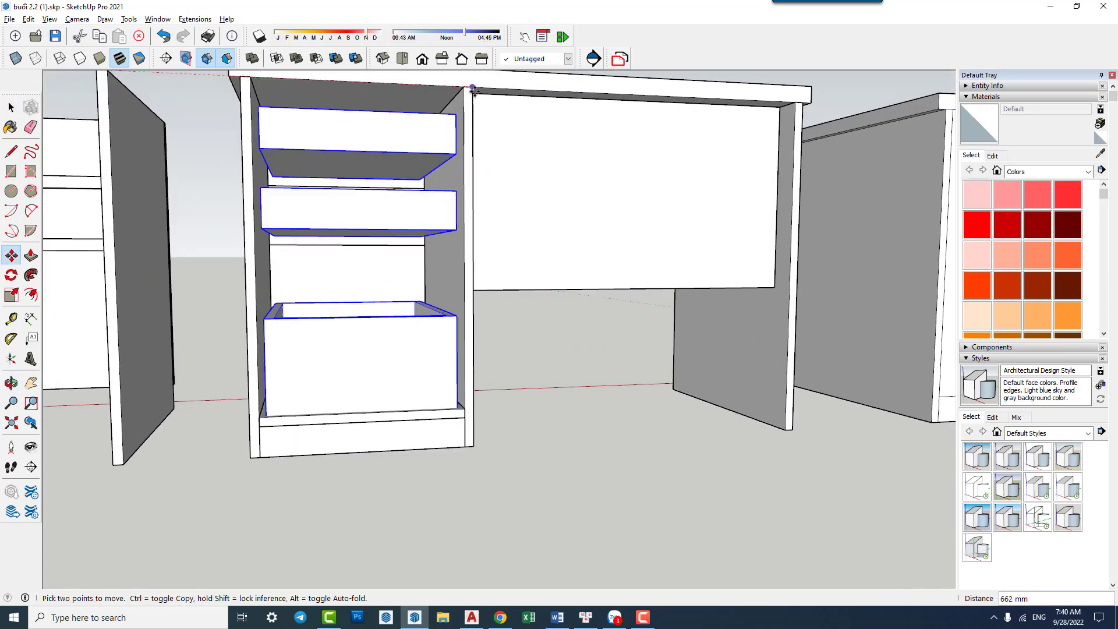
pyautogui.click(472, 88)
# Orbit to a frontal view of the desk and select the lower drawer box.
pyautogui.press('space')
pyautogui.click(554, 377)
pyautogui.moveTo(554, 377); pyautogui.dragTo(543, 474, button='middle')
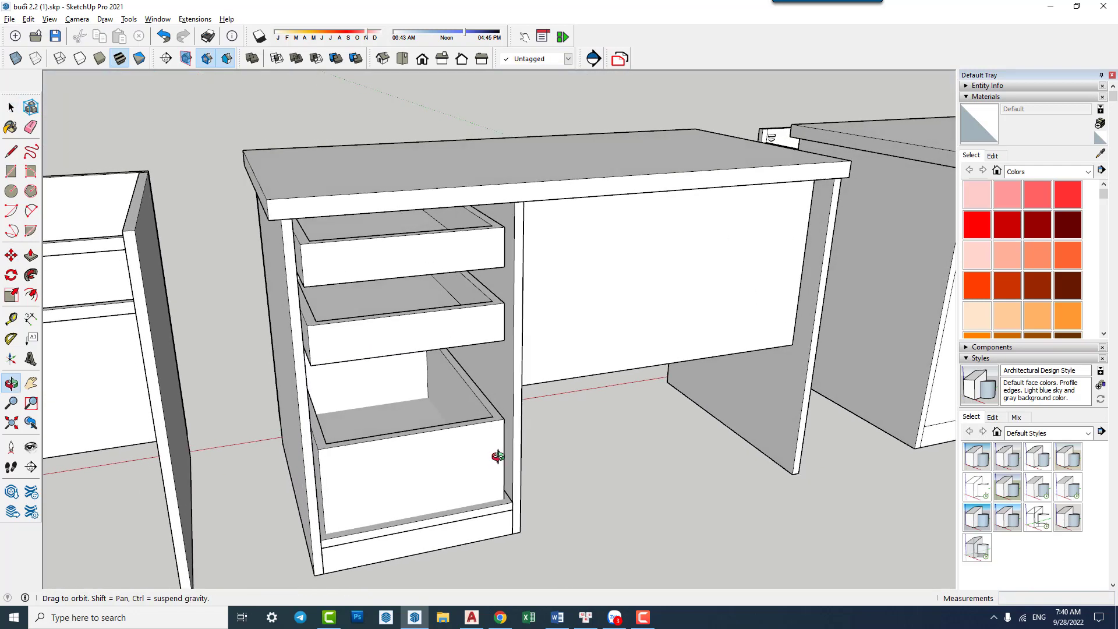
pyautogui.scroll(3, 532, 369)
pyautogui.scroll(1, 410, 373)
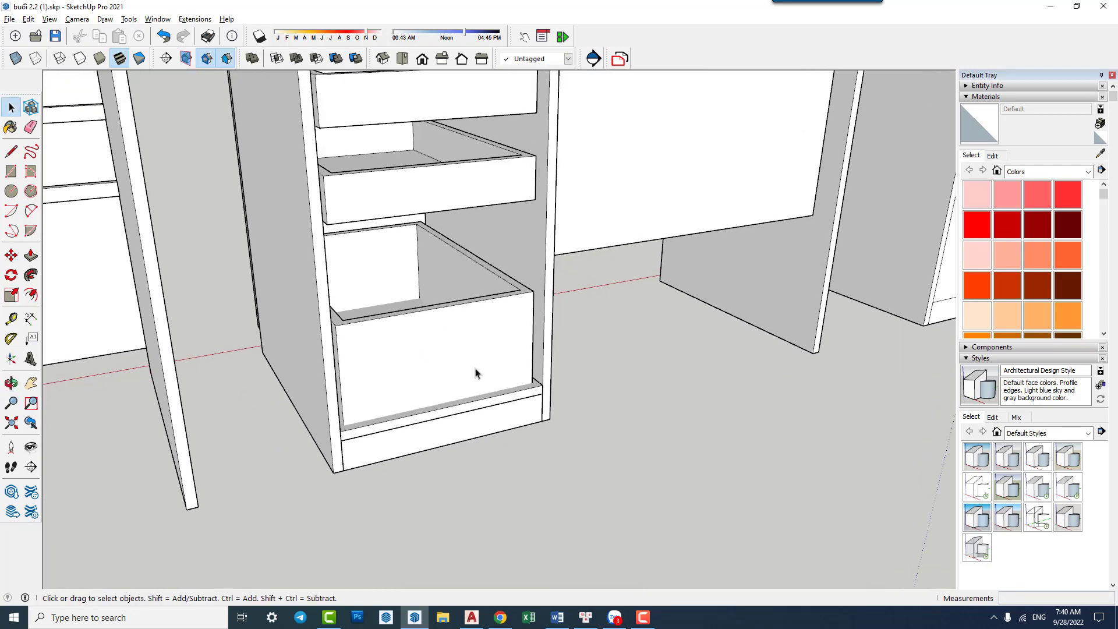
pyautogui.moveTo(475, 373)
pyautogui.mouseDown(button='middle')
pyautogui.moveTo(313, 420)
pyautogui.moveTo(425, 374)
pyautogui.moveTo(449, 290)
pyautogui.mouseUp(button='middle')
pyautogui.click(449, 289)
pyautogui.scroll(2, 486, 238)
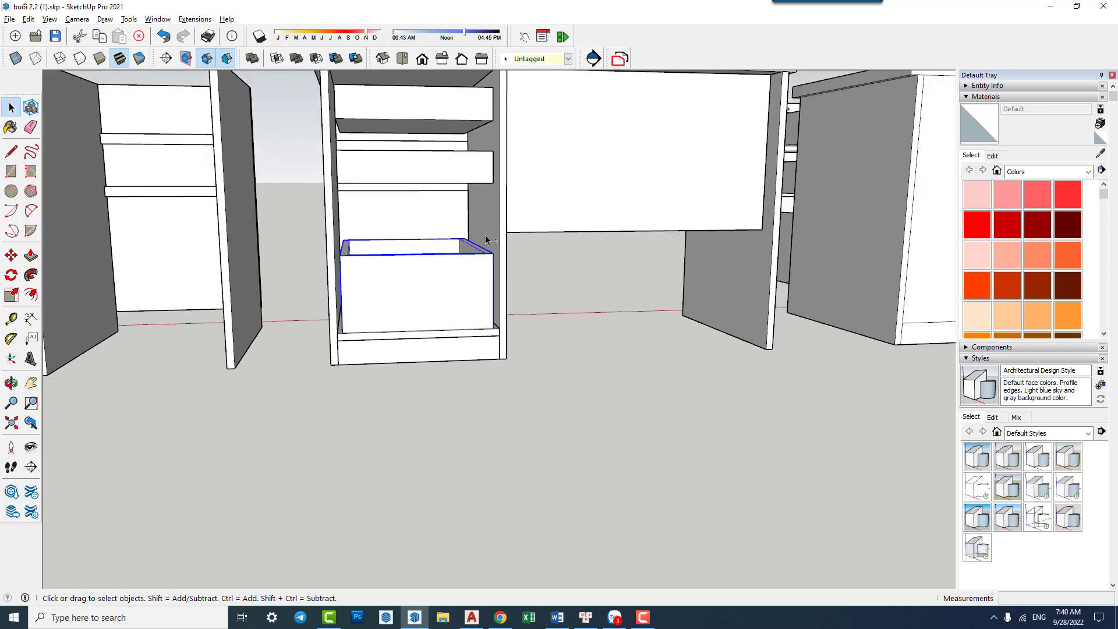
pyautogui.scroll(-3, 485, 239)
pyautogui.moveTo(485, 239)
pyautogui.mouseDown(button='middle')
pyautogui.moveTo(454, 260)
pyautogui.moveTo(467, 215)
pyautogui.moveTo(452, 280)
pyautogui.moveTo(452, 230)
pyautogui.moveTo(463, 275)
pyautogui.moveTo(437, 211)
pyautogui.moveTo(371, 263)
pyautogui.moveTo(443, 245)
pyautogui.moveTo(387, 220)
pyautogui.moveTo(409, 263)
pyautogui.moveTo(427, 186)
pyautogui.mouseUp(button='middle')
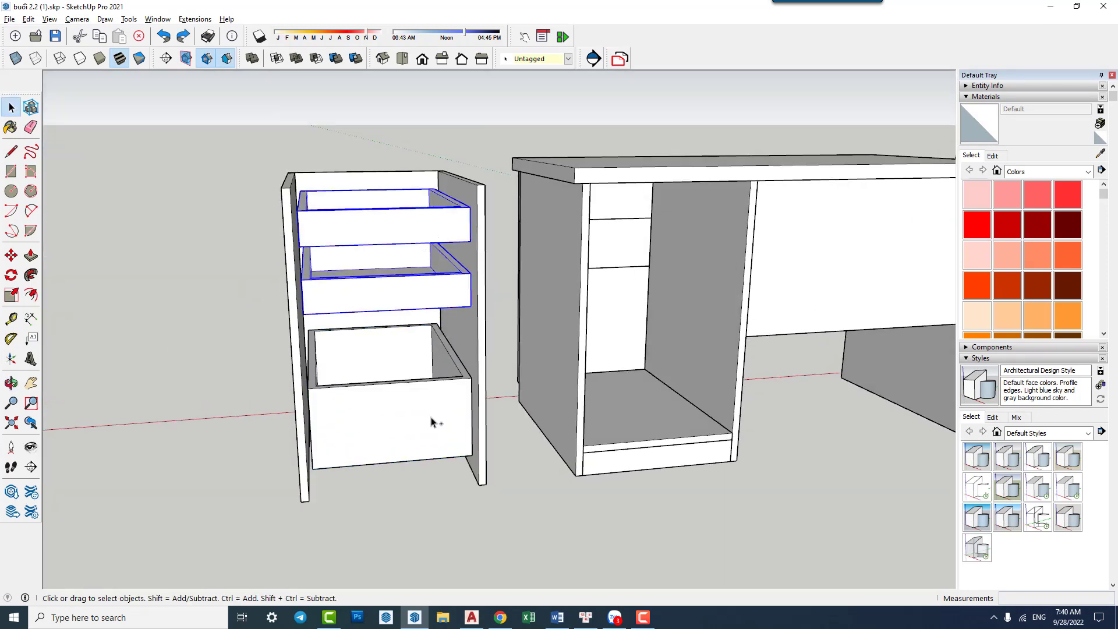
# Move the loose cabinet's drawer boxes 674 mm into the other desk's pedestal.
pyautogui.scroll(1, 491, 487)
pyautogui.press('m')
pyautogui.click(490, 488)
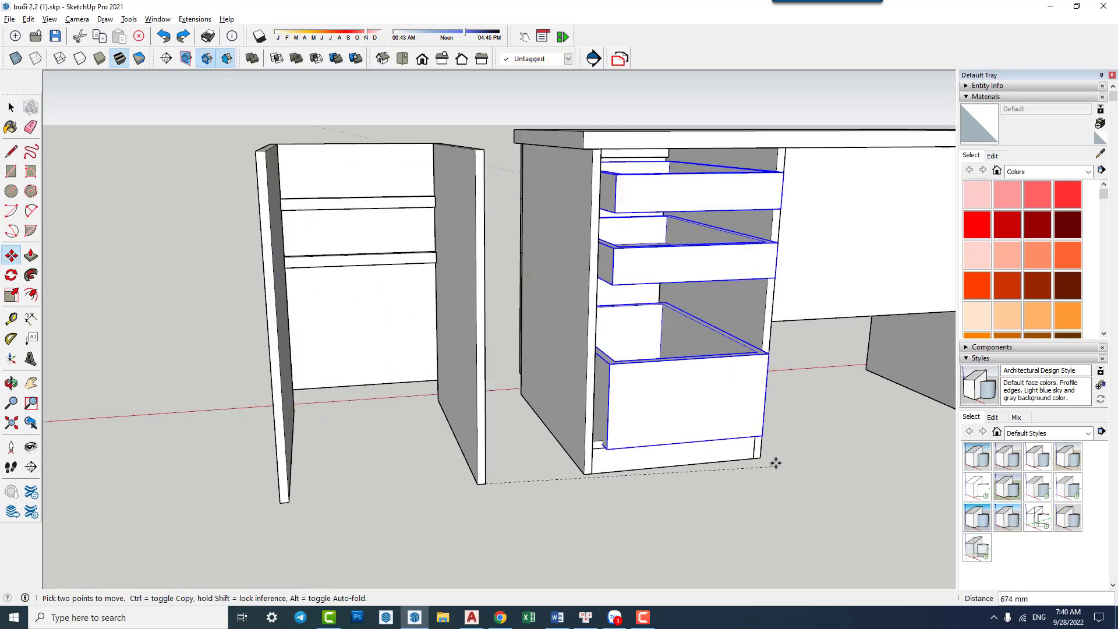
pyautogui.click(760, 457)
pyautogui.moveTo(760, 457)
pyautogui.mouseDown(button='middle')
pyautogui.moveTo(582, 361)
pyautogui.moveTo(572, 305)
pyautogui.moveTo(571, 392)
pyautogui.moveTo(560, 305)
pyautogui.mouseUp(button='middle')
pyautogui.scroll(2, 581, 250)
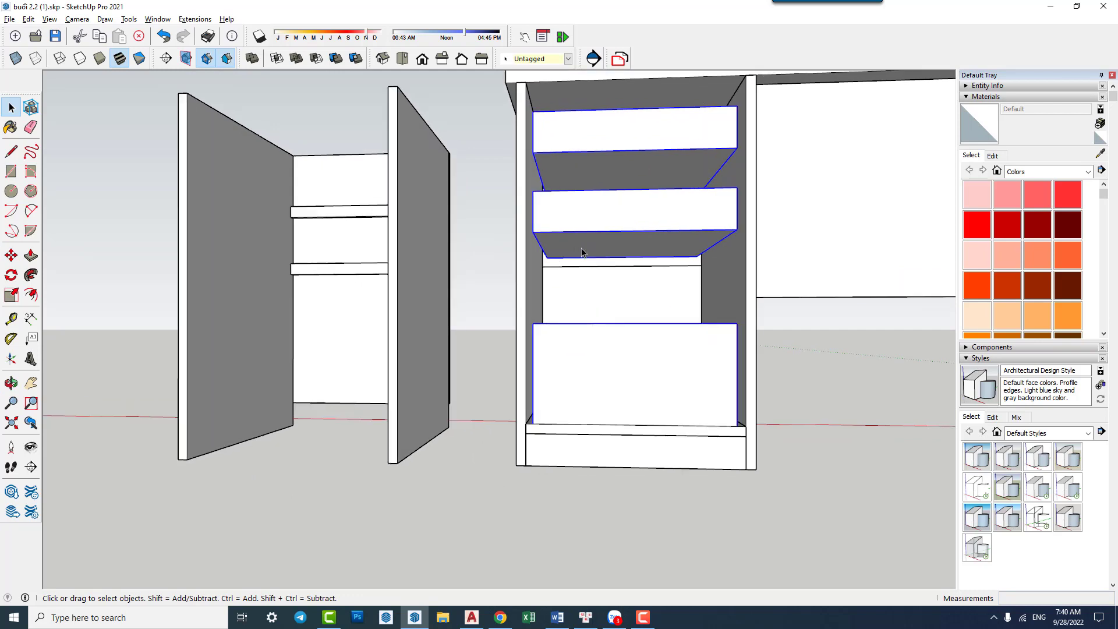
pyautogui.scroll(2, 554, 269)
pyautogui.scroll(2, 354, 298)
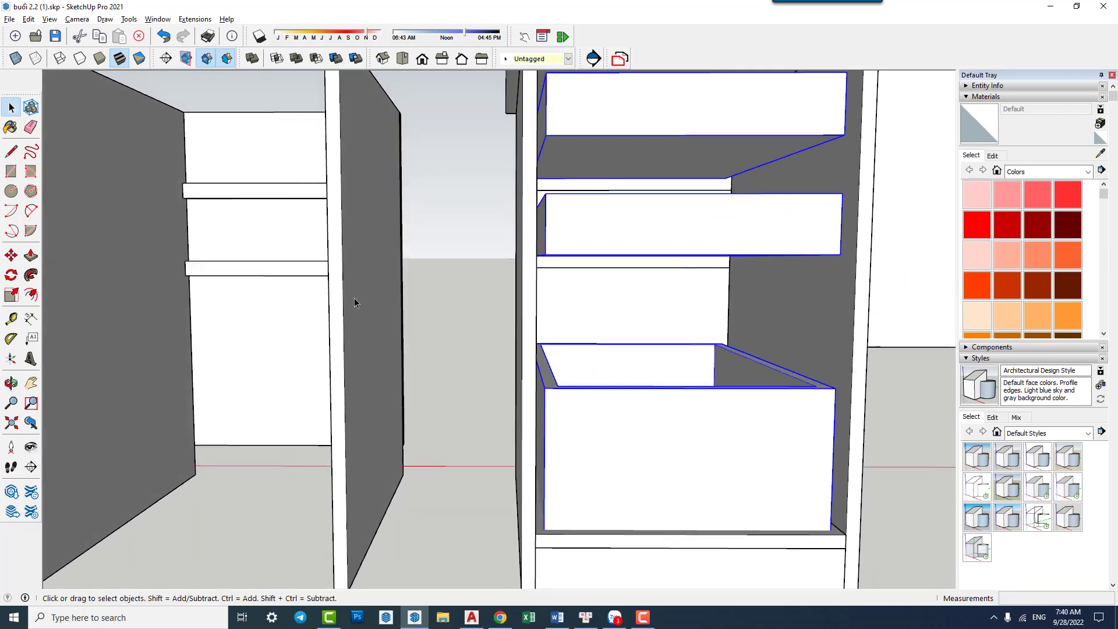
# Select the left cabinet's top two shelves, start moving them, then cancel.
pyautogui.click(245, 192)
pyautogui.scroll(-2, 264, 219)
pyautogui.keyDown('shift'); pyautogui.click(265, 262); pyautogui.keyUp('shift')
pyautogui.scroll(-2, 265, 262)
pyautogui.press('m')
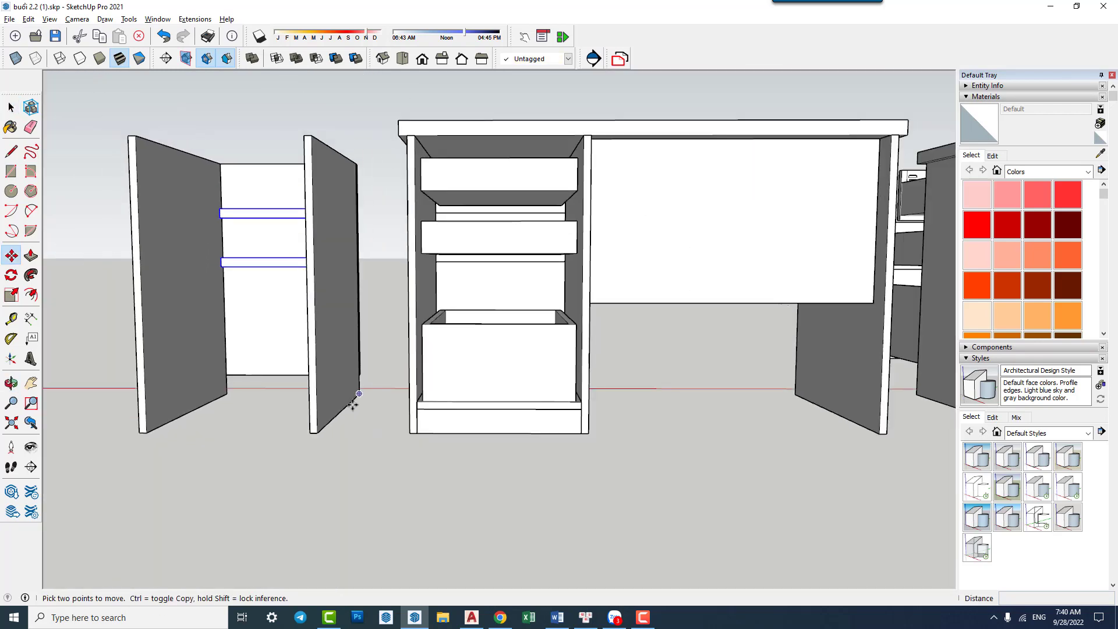
pyautogui.click(318, 432)
pyautogui.press('space')
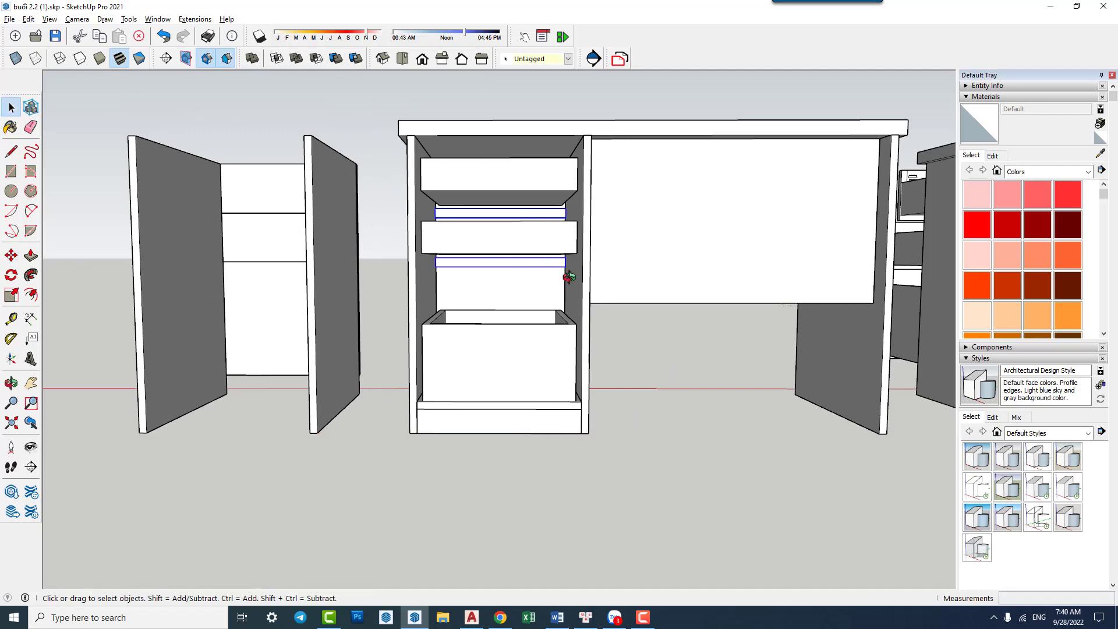
# Orbit around the desk pedestal and select the bottom drawer box.
pyautogui.moveTo(590, 432); pyautogui.dragTo(565, 204, button='middle')
pyautogui.moveTo(540, 287); pyautogui.dragTo(567, 231, button='middle')
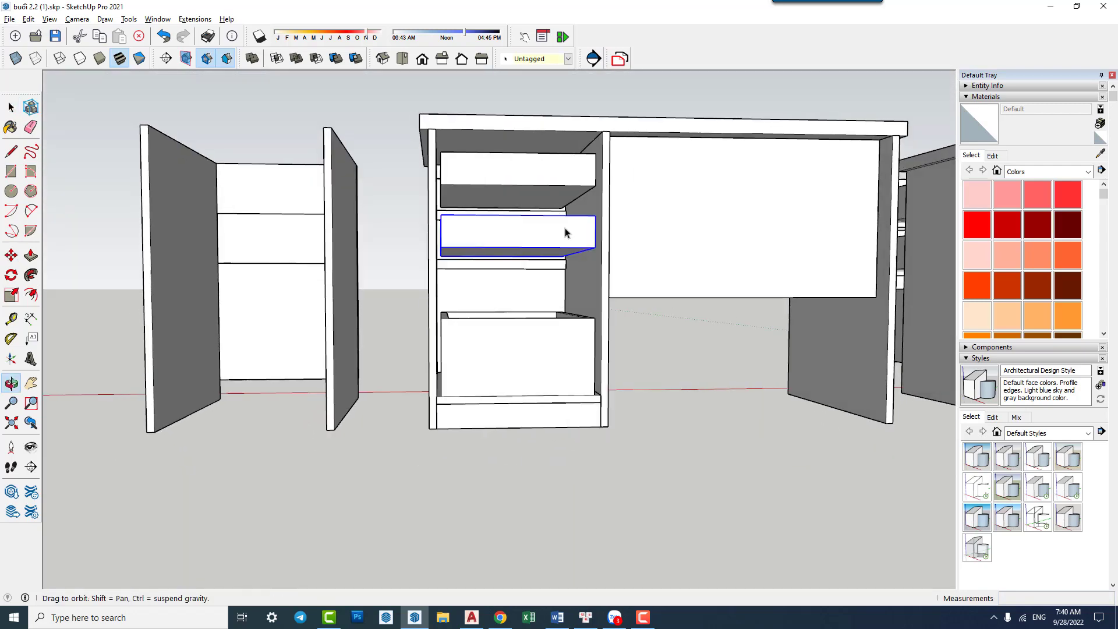
pyautogui.click(555, 355)
pyautogui.moveTo(555, 355)
pyautogui.mouseDown(button='middle')
pyautogui.moveTo(554, 392)
pyautogui.moveTo(458, 357)
pyautogui.moveTo(544, 367)
pyautogui.mouseUp(button='middle')
# Move the bottom drawer box up by a typed distance to clear the pedestal base.
pyautogui.scroll(3, 545, 376)
pyautogui.press('m')
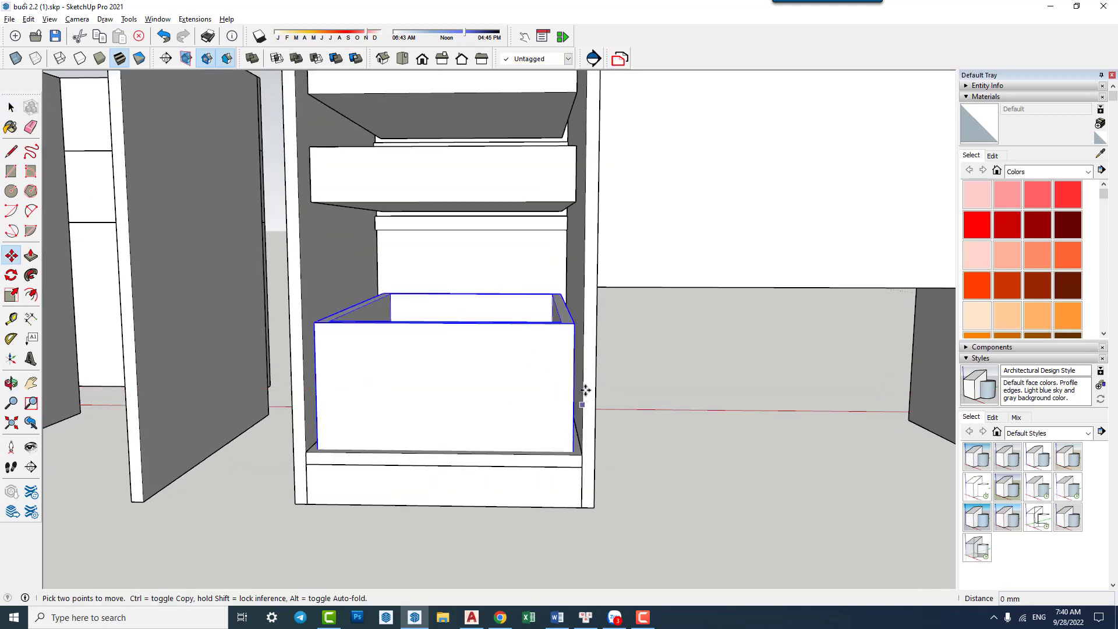
pyautogui.click(586, 390)
pyautogui.write('20')
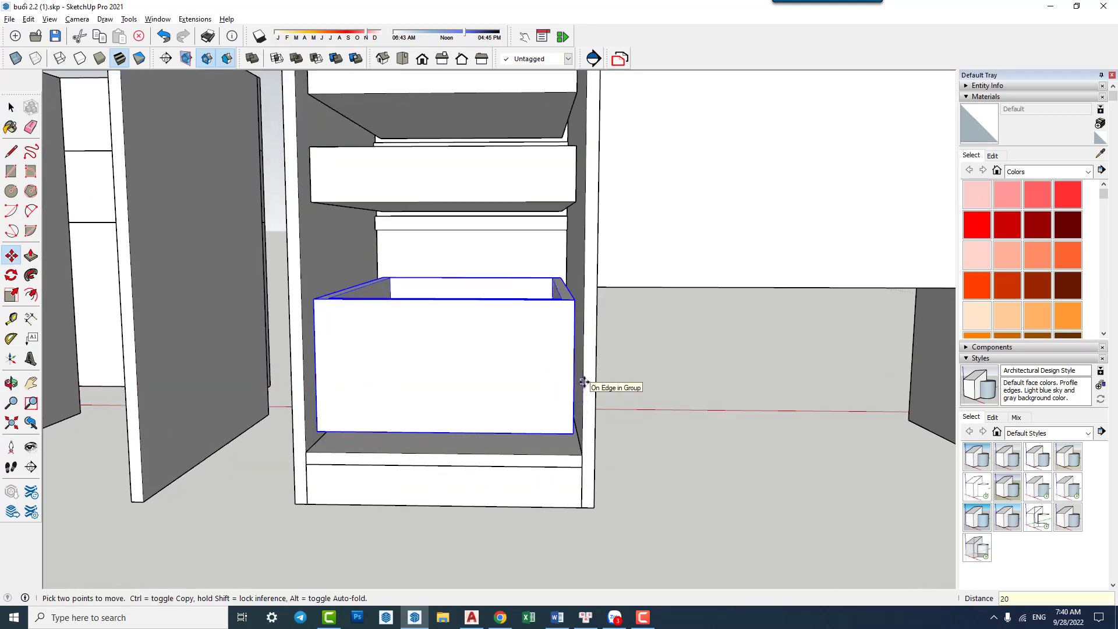
pyautogui.press('Return')
pyautogui.moveTo(564, 402)
pyautogui.mouseDown(button='middle')
pyautogui.moveTo(609, 347)
pyautogui.moveTo(600, 417)
pyautogui.mouseUp(button='middle')
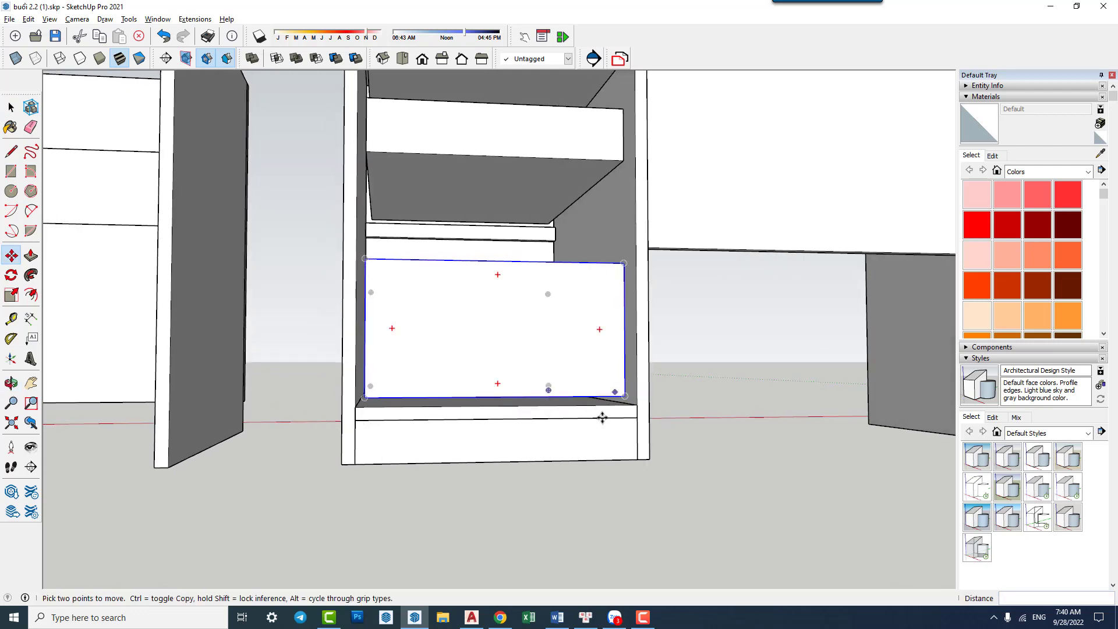
pyautogui.press('space')
pyautogui.scroll(-3, 660, 528)
pyautogui.moveTo(542, 307)
pyautogui.mouseDown(button='middle')
pyautogui.moveTo(588, 367)
pyautogui.moveTo(522, 391)
pyautogui.moveTo(556, 333)
pyautogui.moveTo(806, 429)
pyautogui.moveTo(757, 349)
pyautogui.moveTo(806, 285)
pyautogui.moveTo(702, 171)
pyautogui.mouseUp(button='middle')
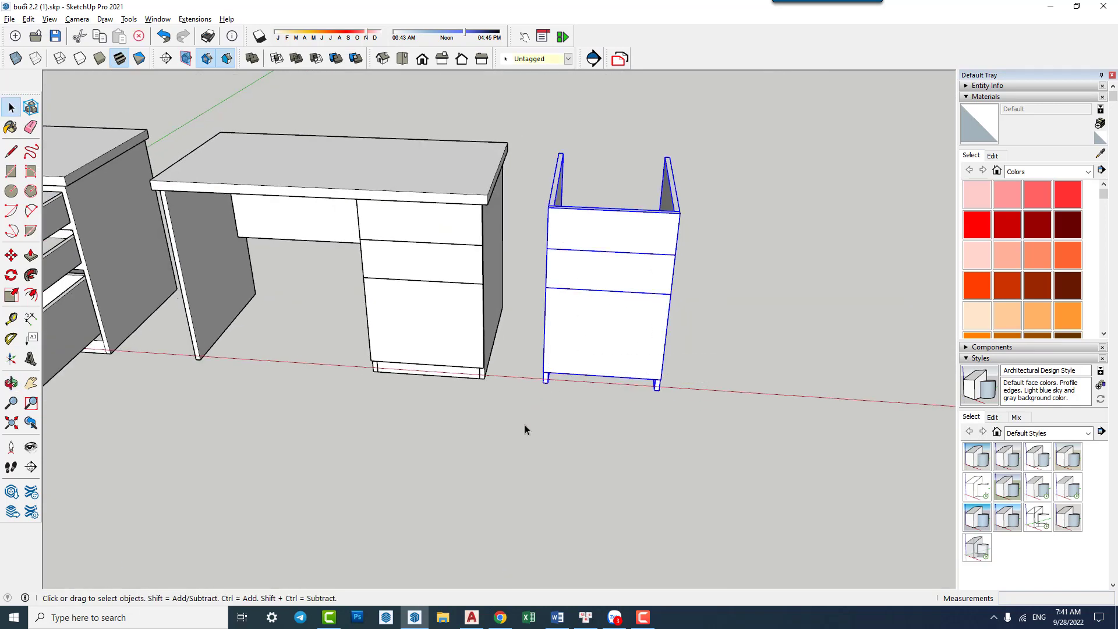
# Delete the spare loose cabinet and the pedestal's door panel.
pyautogui.press('Delete')
pyautogui.moveTo(525, 429)
pyautogui.mouseDown(button='middle')
pyautogui.moveTo(387, 354)
pyautogui.moveTo(490, 292)
pyautogui.moveTo(468, 280)
pyautogui.mouseUp(button='middle')
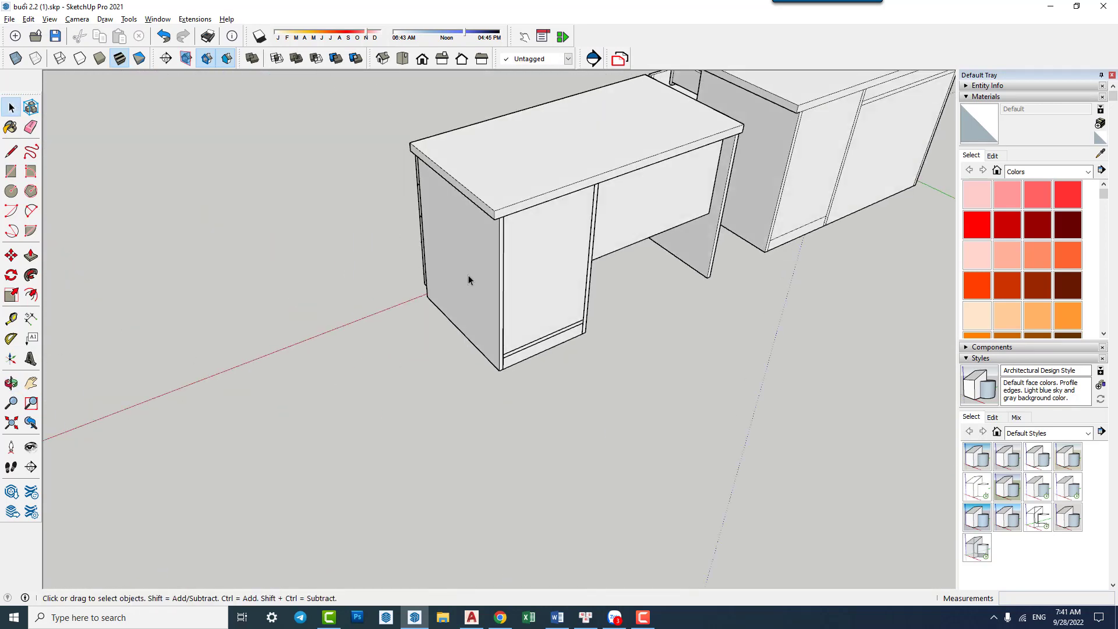
pyautogui.press('Delete')
pyautogui.moveTo(536, 268)
pyautogui.mouseDown(button='middle')
pyautogui.moveTo(518, 286)
pyautogui.moveTo(524, 297)
pyautogui.moveTo(484, 216)
pyautogui.mouseUp(button='middle')
# Slide the bottom drawer partway out of the desk pedestal's front.
pyautogui.click(524, 297)
pyautogui.scroll(2, 484, 216)
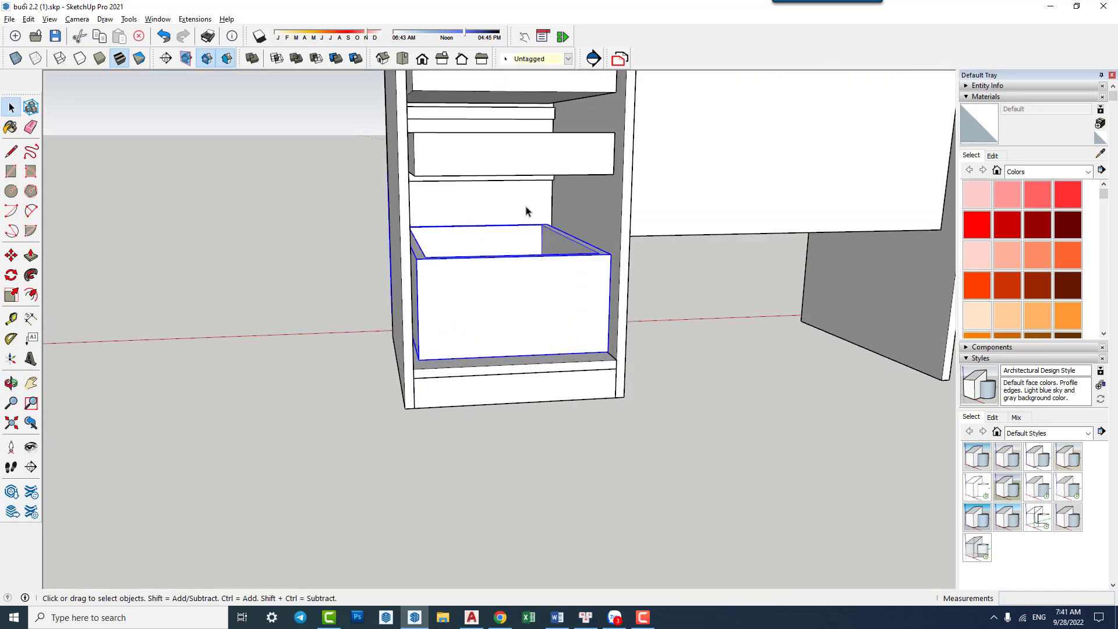
pyautogui.scroll(-3, 528, 219)
pyautogui.moveTo(529, 219)
pyautogui.mouseDown(button='middle')
pyautogui.moveTo(783, 370)
pyautogui.moveTo(790, 290)
pyautogui.mouseUp(button='middle')
pyautogui.scroll(2, 594, 210)
pyautogui.scroll(2, 606, 197)
pyautogui.press('m')
pyautogui.click(606, 197)
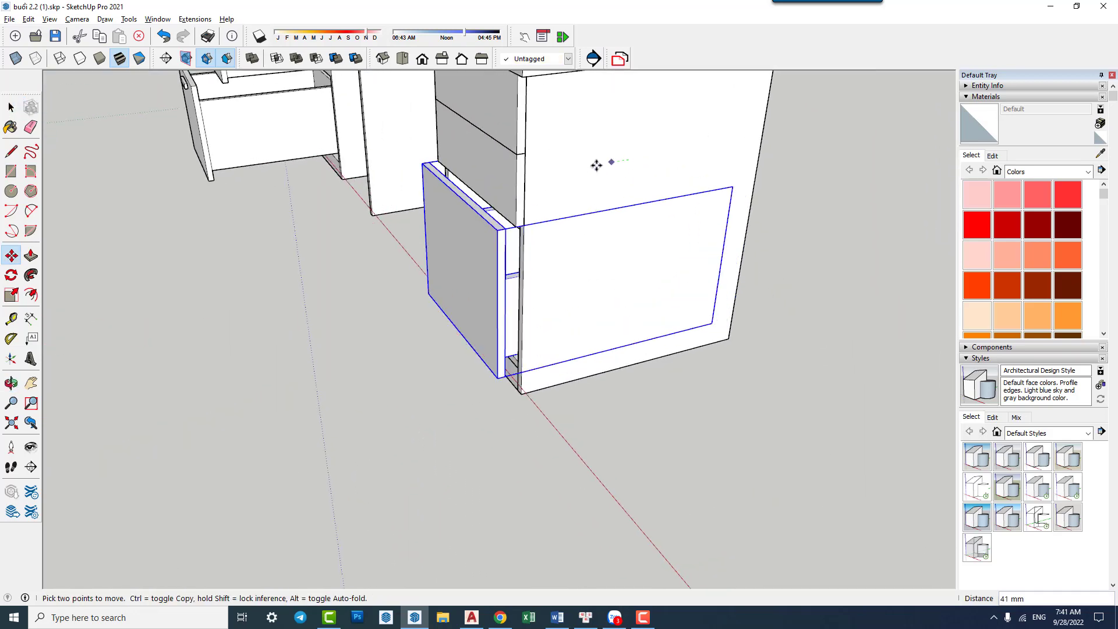
pyautogui.click(559, 170)
pyautogui.moveTo(559, 170)
pyautogui.mouseDown(button='middle')
pyautogui.moveTo(592, 294)
pyautogui.moveTo(589, 344)
pyautogui.moveTo(649, 175)
pyautogui.moveTo(546, 169)
pyautogui.moveTo(233, 202)
pyautogui.moveTo(207, 237)
pyautogui.mouseUp(button='middle')
# Clear the selection and select the upper drawer front.
pyautogui.press('space')
pyautogui.click(588, 344)
pyautogui.click(546, 170)
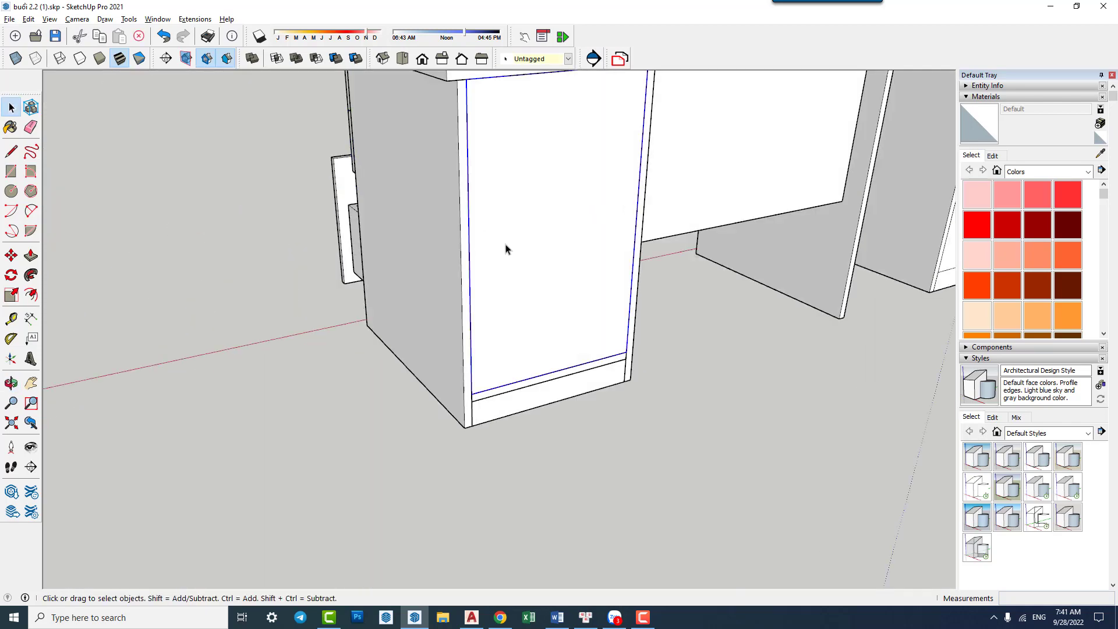
# Hide the selected cabinet panel and toggle View > Hidden Objects display.
pyautogui.rightClick(528, 230)
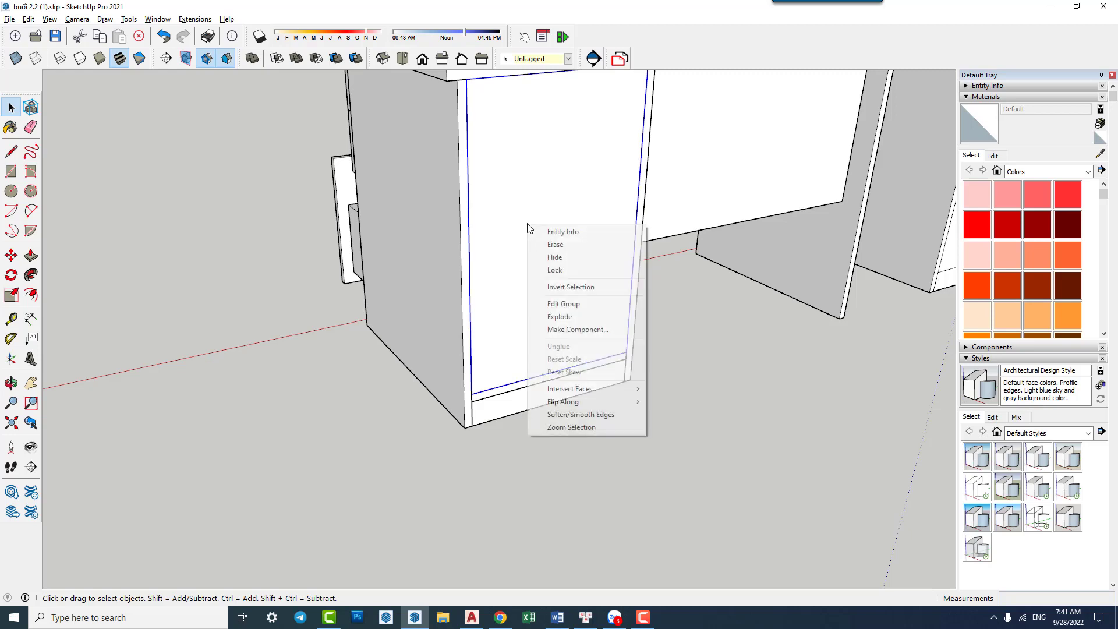
pyautogui.click(568, 257)
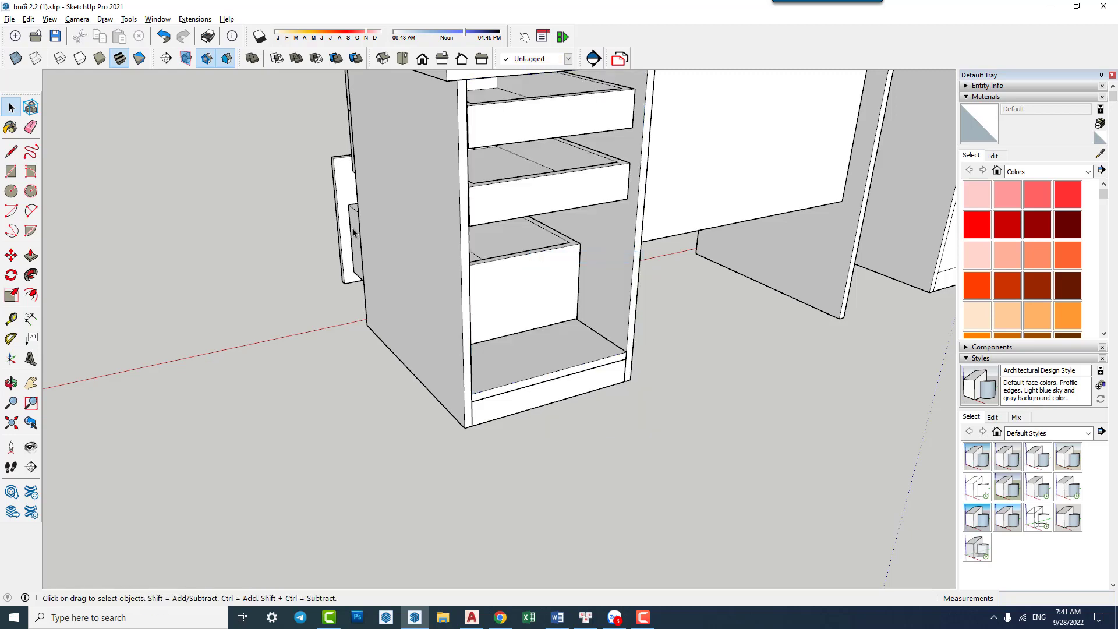
pyautogui.click(50, 19)
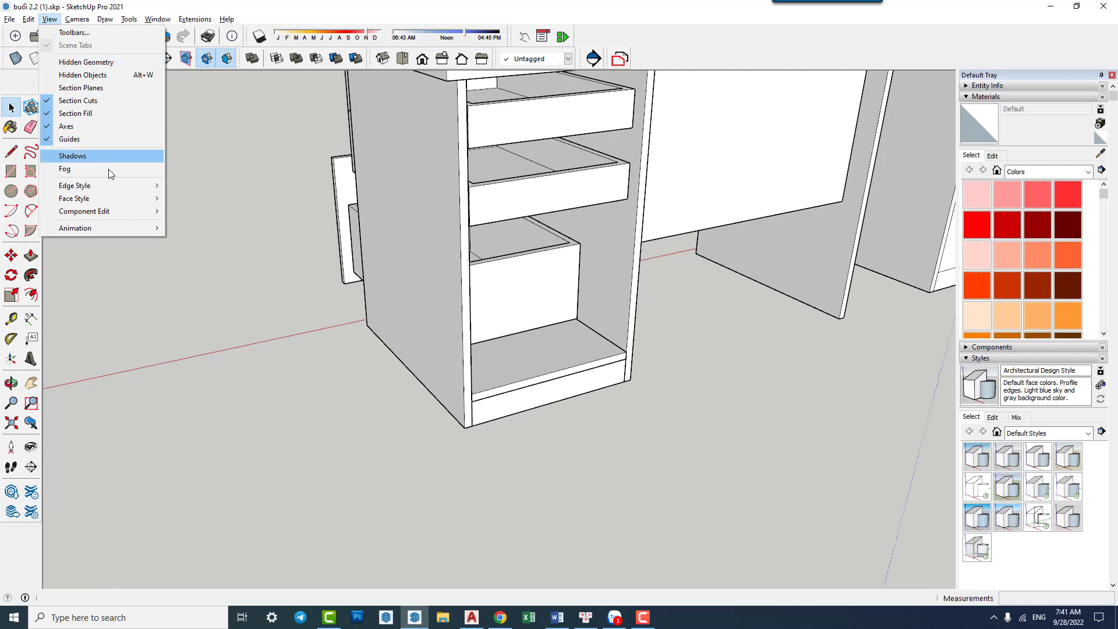
pyautogui.click(96, 64)
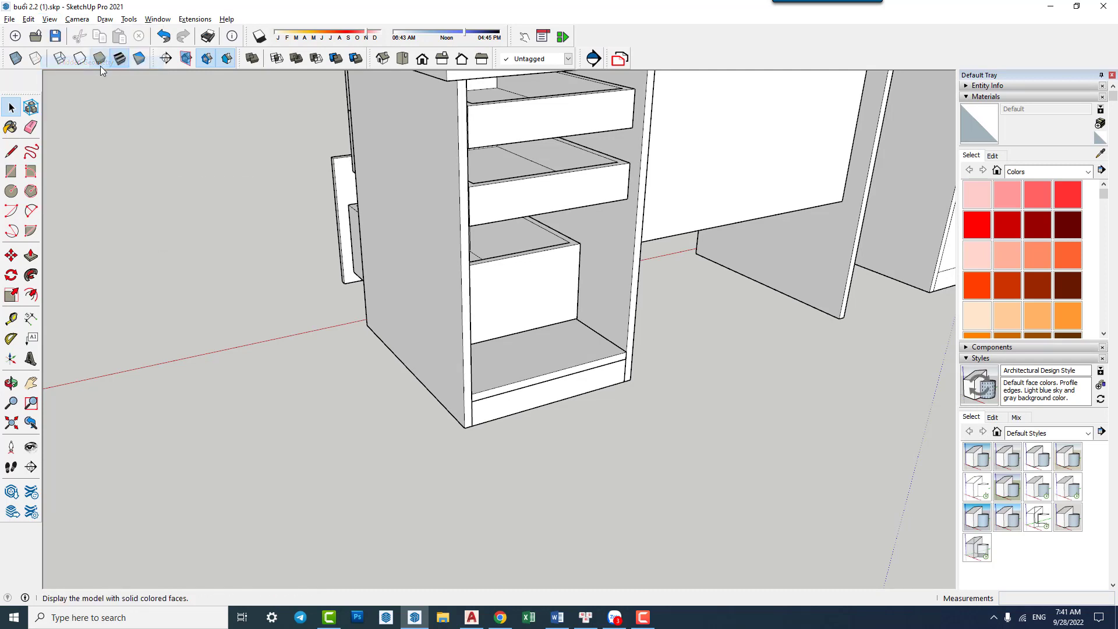
pyautogui.click(49, 20)
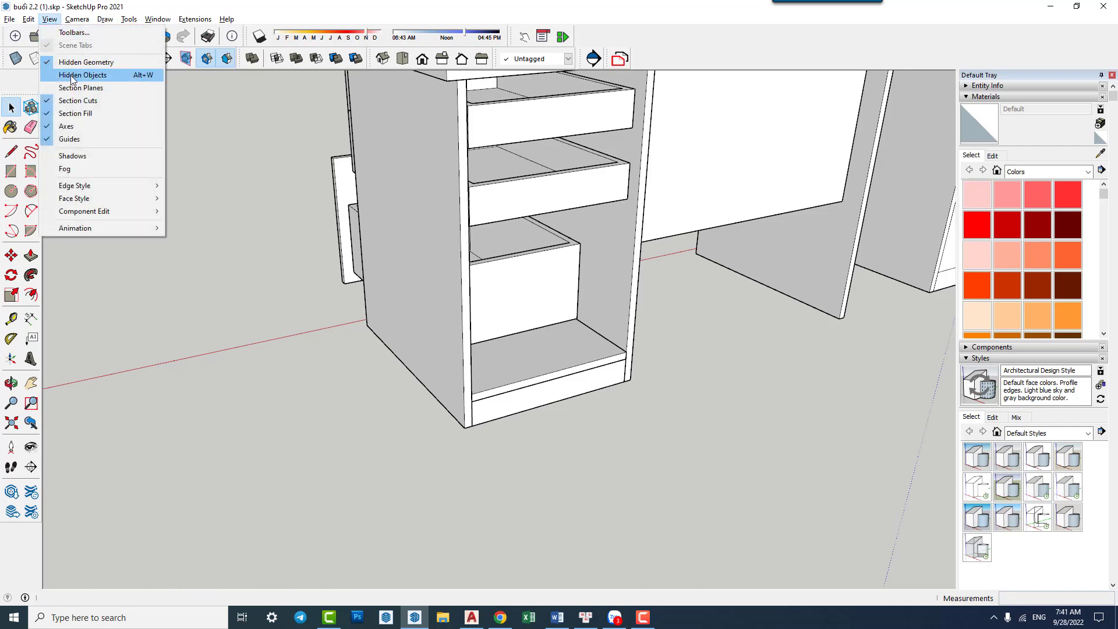
pyautogui.click(87, 74)
pyautogui.click(50, 19)
pyautogui.click(569, 262)
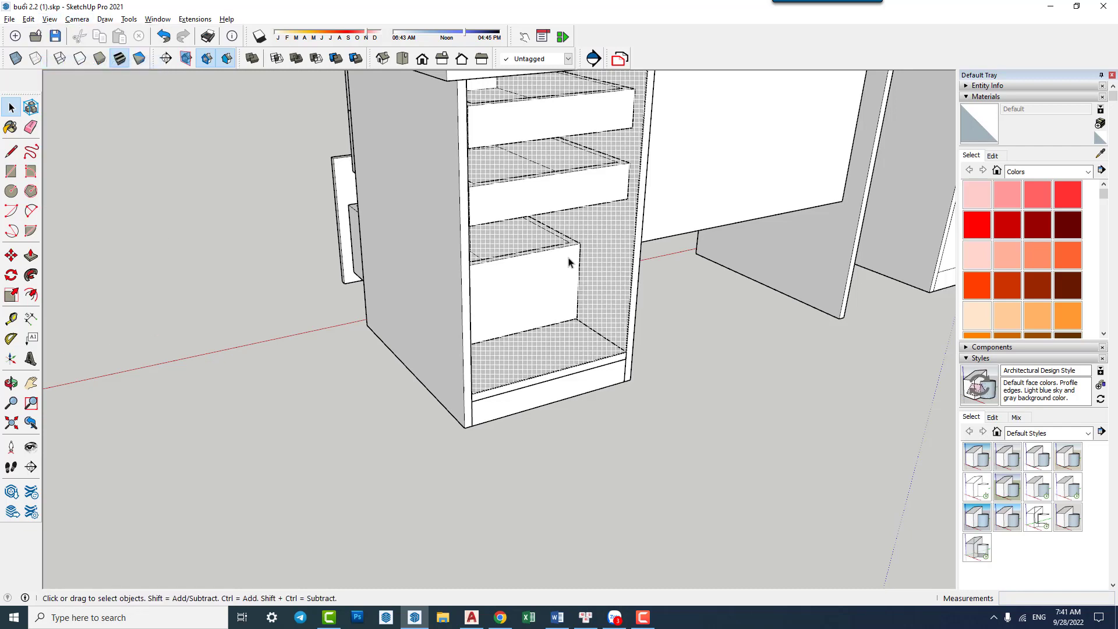
# Unhide the back panel and orbit to view the open bottom drawer.
pyautogui.rightClick(613, 259)
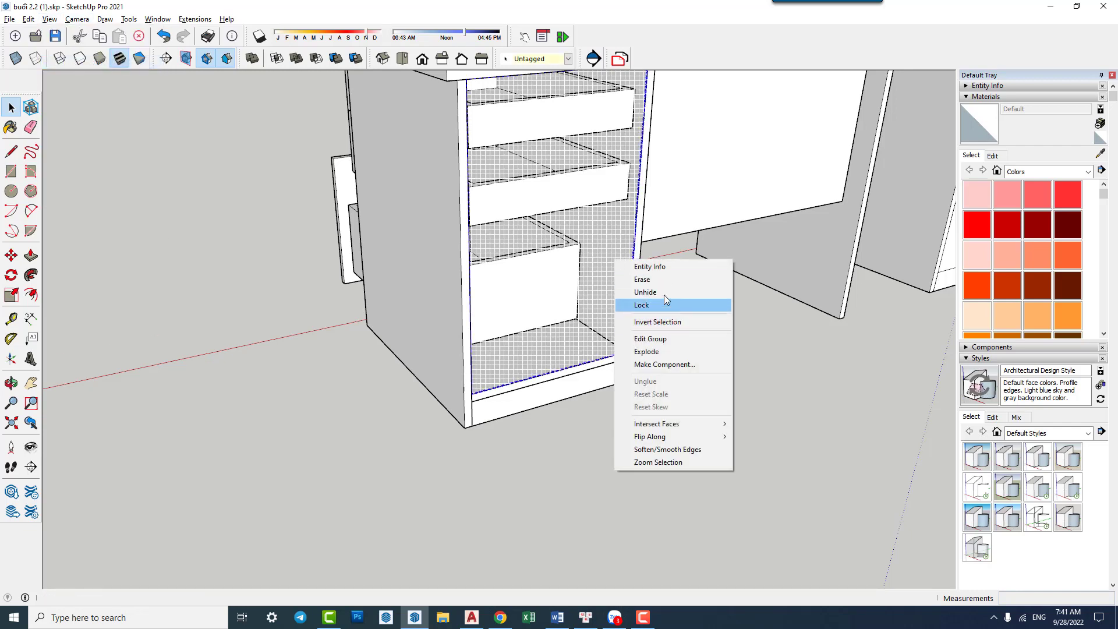
pyautogui.click(664, 292)
pyautogui.click(676, 427)
pyautogui.moveTo(450, 312)
pyautogui.mouseDown(button='middle')
pyautogui.moveTo(442, 274)
pyautogui.moveTo(636, 262)
pyautogui.mouseUp(button='middle')
pyautogui.moveTo(469, 239)
pyautogui.mouseDown(button='middle')
pyautogui.moveTo(267, 210)
pyautogui.moveTo(324, 239)
pyautogui.moveTo(596, 237)
pyautogui.mouseUp(button='middle')
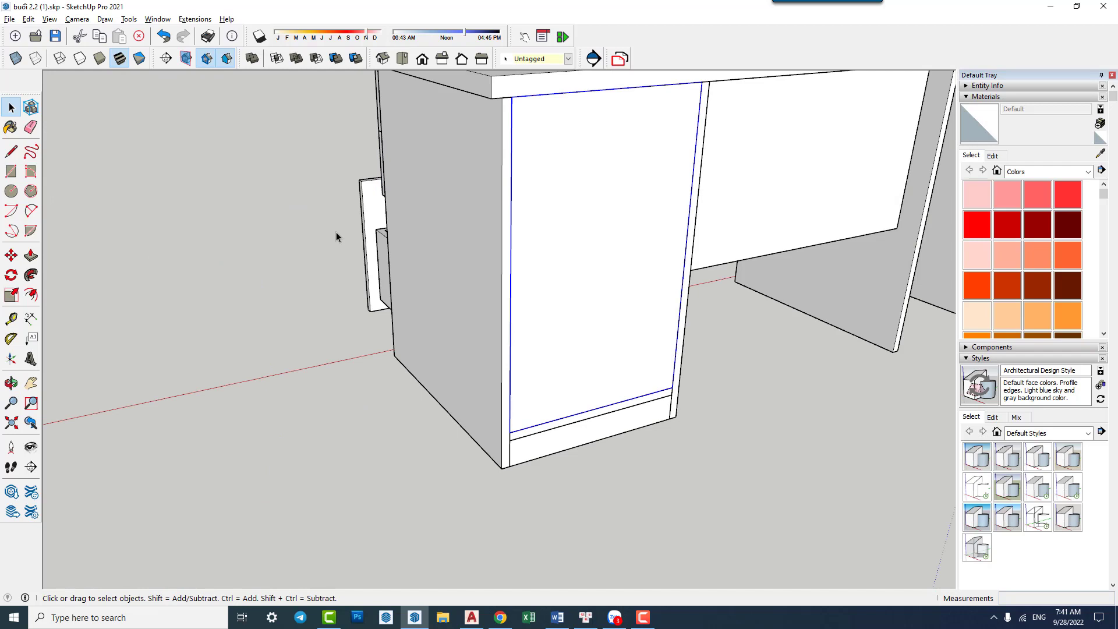
# Hide the back panel again, turn off Hidden Objects, and orbit to the front.
pyautogui.click(630, 293)
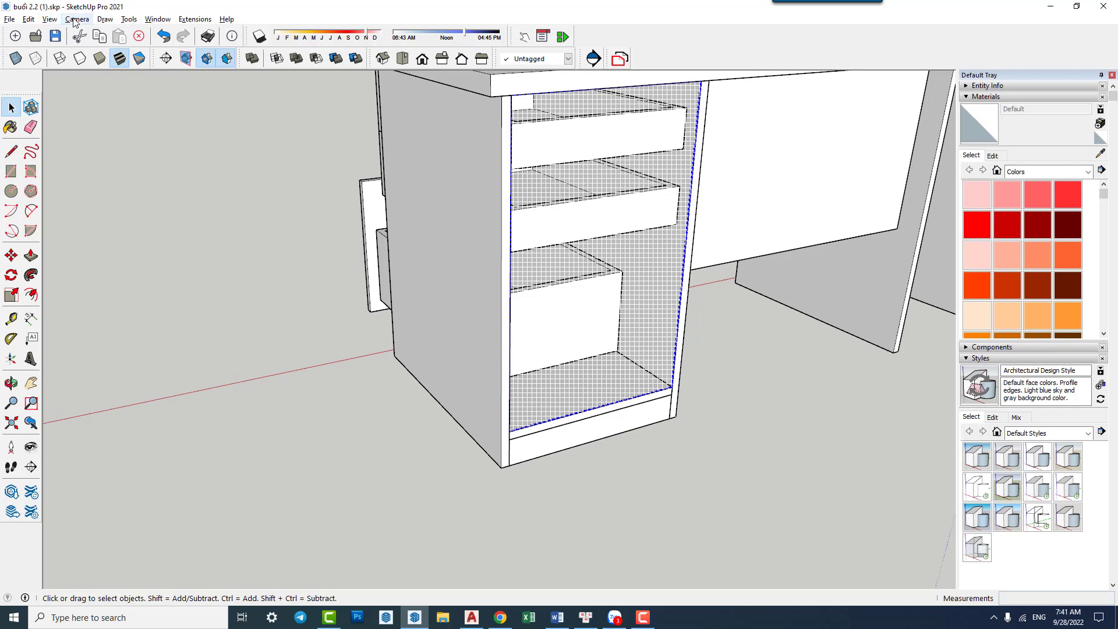
pyautogui.click(49, 19)
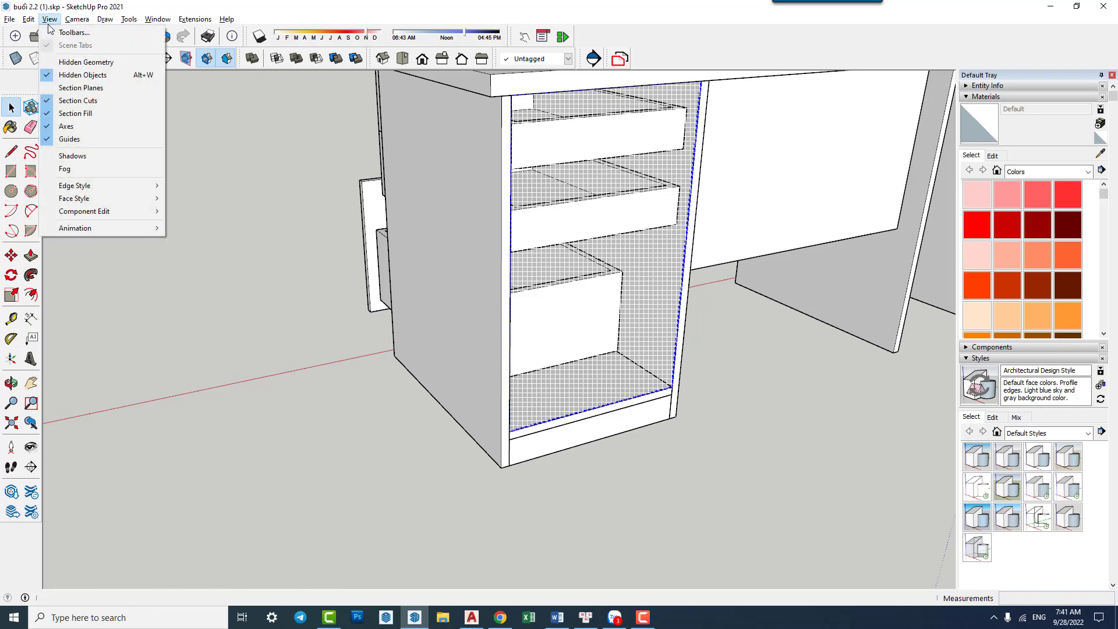
pyautogui.click(63, 77)
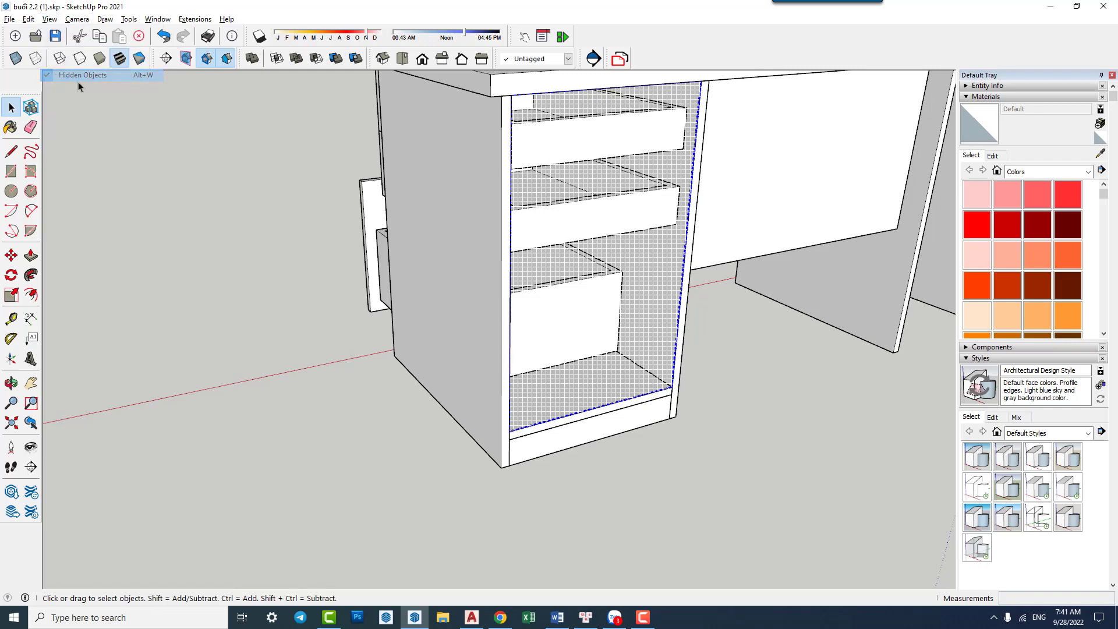
pyautogui.moveTo(334, 444)
pyautogui.mouseDown(button='middle')
pyautogui.moveTo(305, 327)
pyautogui.moveTo(379, 343)
pyautogui.moveTo(781, 325)
pyautogui.moveTo(653, 278)
pyautogui.mouseUp(button='middle')
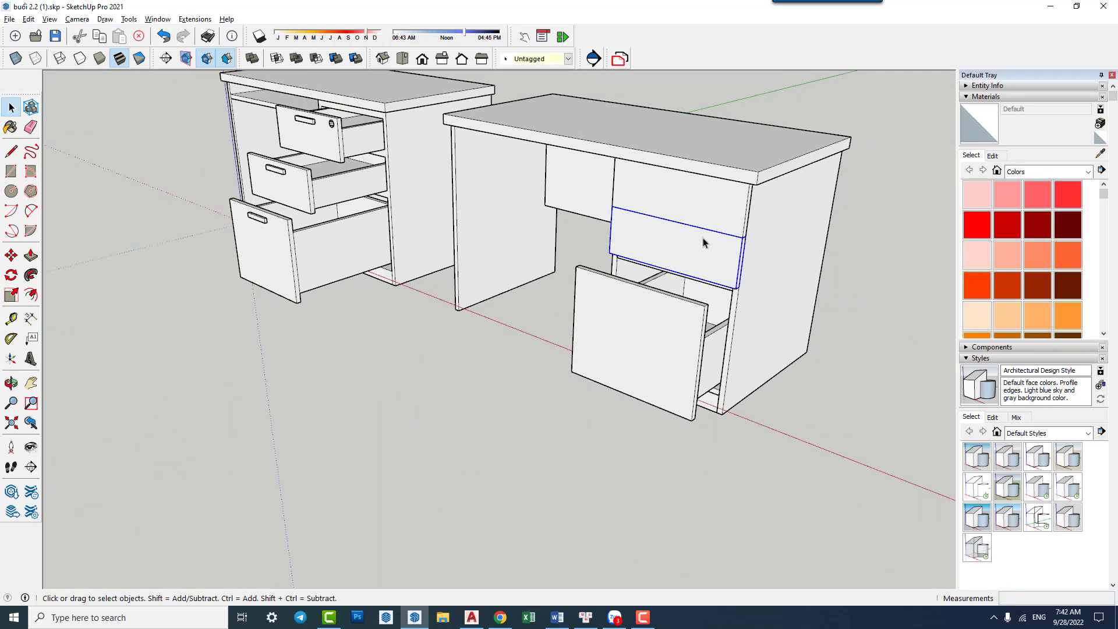
pyautogui.moveTo(661, 316); pyautogui.dragTo(722, 302, button='middle')
pyautogui.moveTo(568, 401)
pyautogui.mouseDown(button='middle')
pyautogui.moveTo(724, 212)
pyautogui.moveTo(544, 282)
pyautogui.moveTo(472, 378)
pyautogui.mouseUp(button='middle')
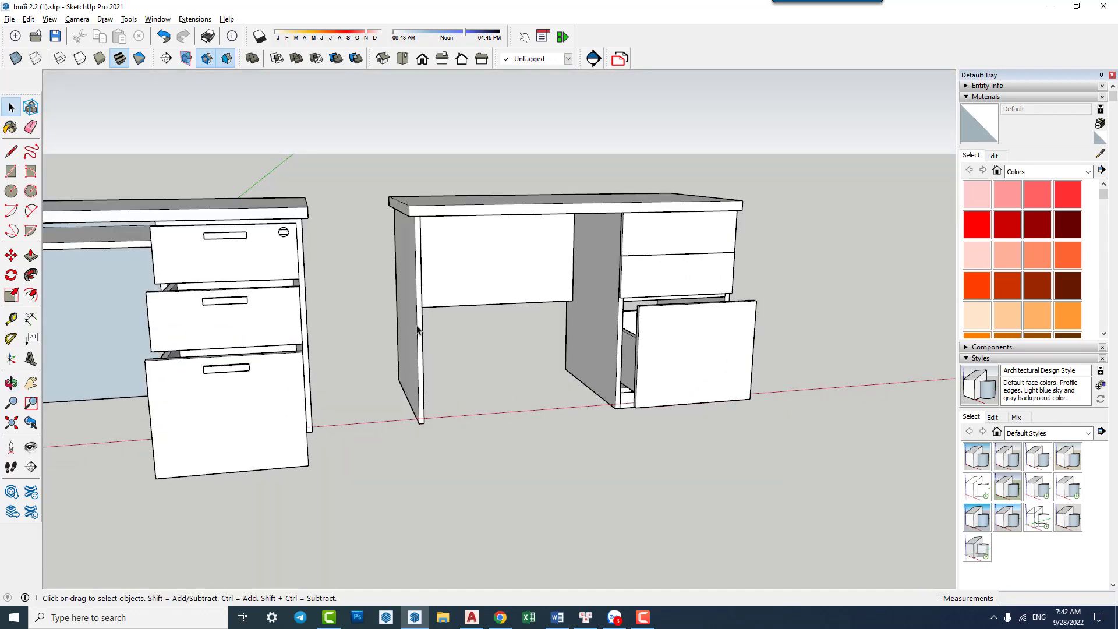
pyautogui.click(557, 204)
pyautogui.moveTo(625, 366); pyautogui.dragTo(602, 448, button='middle')
pyautogui.moveTo(627, 367); pyautogui.dragTo(794, 351, button='middle')
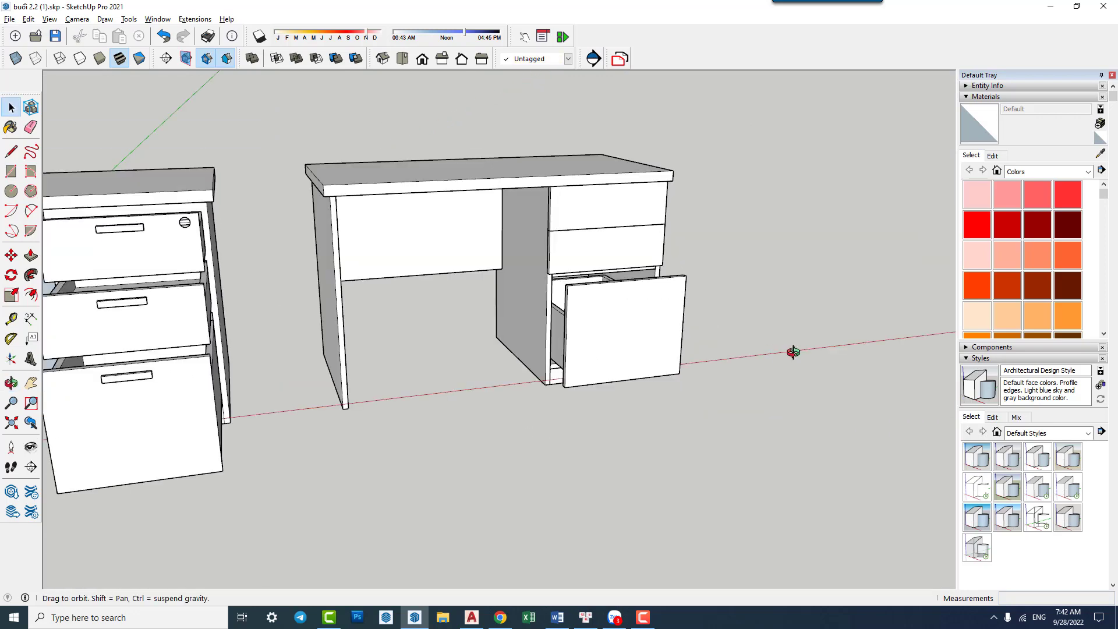
pyautogui.scroll(3, 634, 372)
pyautogui.scroll(3, 569, 379)
pyautogui.scroll(3, 397, 362)
pyautogui.scroll(-3, 398, 361)
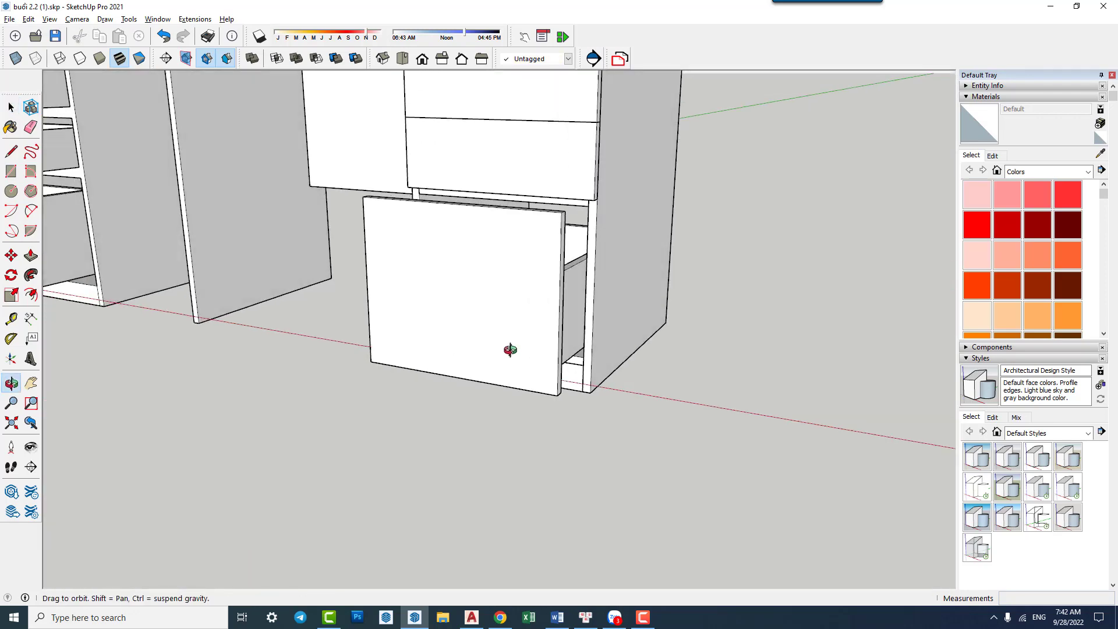
pyautogui.scroll(-3, 509, 352)
pyautogui.scroll(-3, 532, 367)
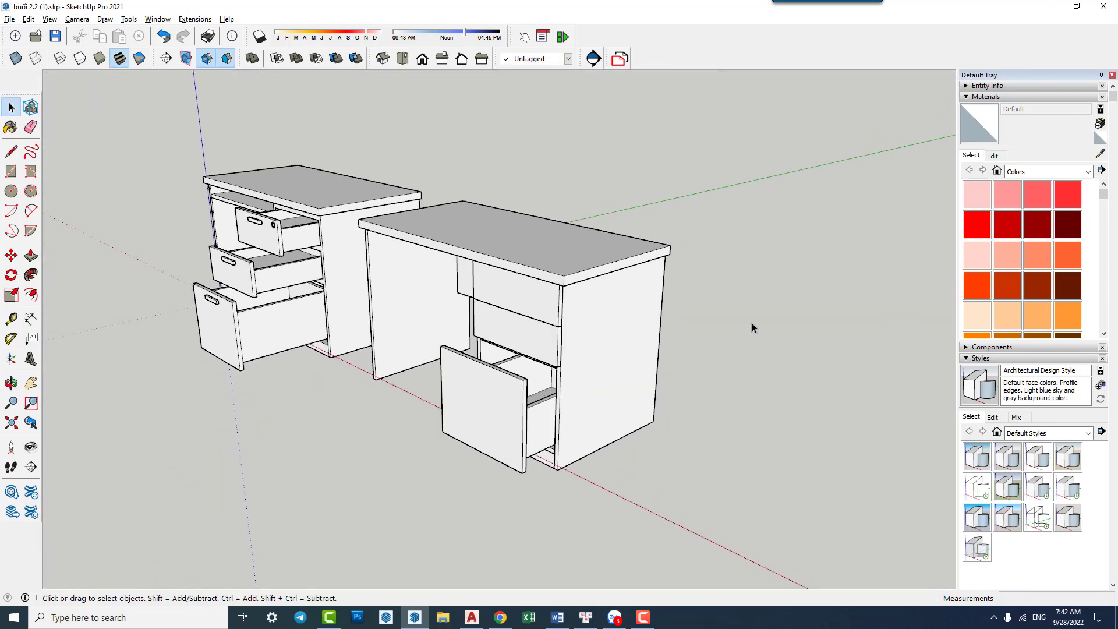
pyautogui.moveTo(751, 327)
pyautogui.mouseDown(button='middle')
pyautogui.moveTo(717, 359)
pyautogui.moveTo(512, 330)
pyautogui.mouseUp(button='middle')
pyautogui.scroll(2, 513, 330)
pyautogui.scroll(3, 584, 291)
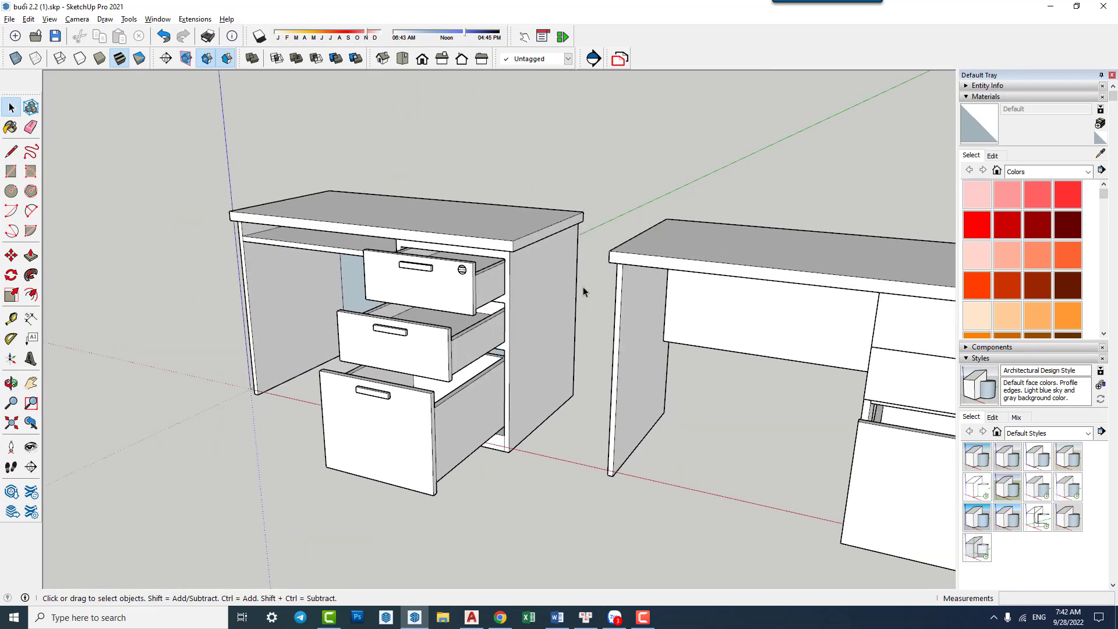
pyautogui.moveTo(585, 291); pyautogui.dragTo(559, 342, button='middle')
pyautogui.click(645, 304)
pyautogui.moveTo(645, 304)
pyautogui.mouseDown(button='middle')
pyautogui.moveTo(581, 336)
pyautogui.moveTo(590, 320)
pyautogui.mouseUp(button='middle')
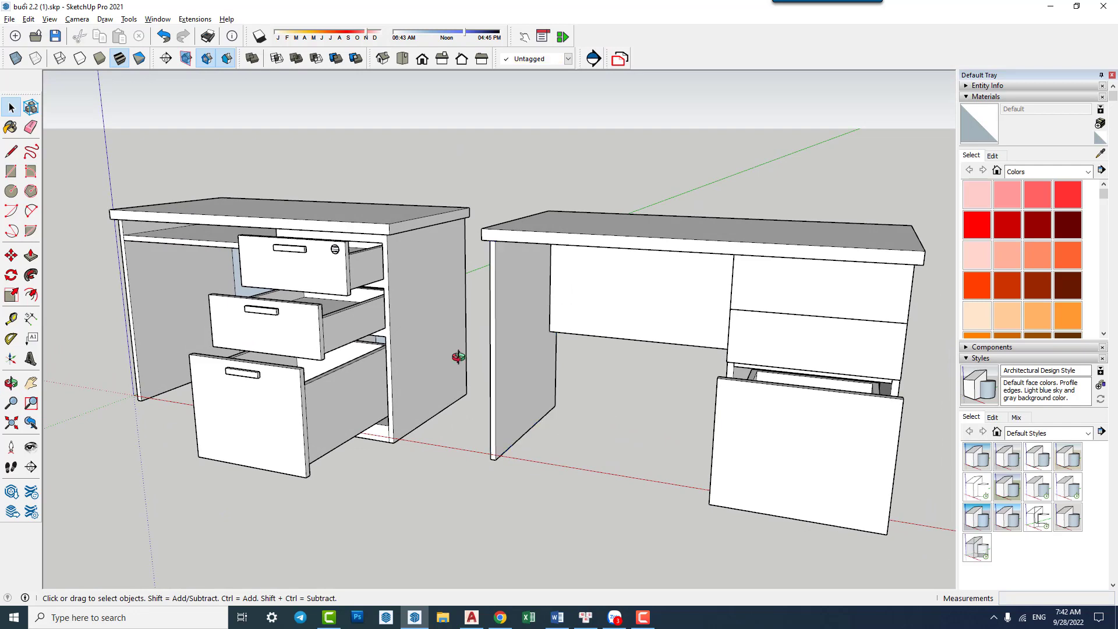
pyautogui.moveTo(458, 357)
pyautogui.mouseDown(button='middle')
pyautogui.moveTo(508, 493)
pyautogui.moveTo(499, 316)
pyautogui.moveTo(559, 275)
pyautogui.mouseUp(button='middle')
pyautogui.moveTo(477, 238); pyautogui.dragTo(869, 523)
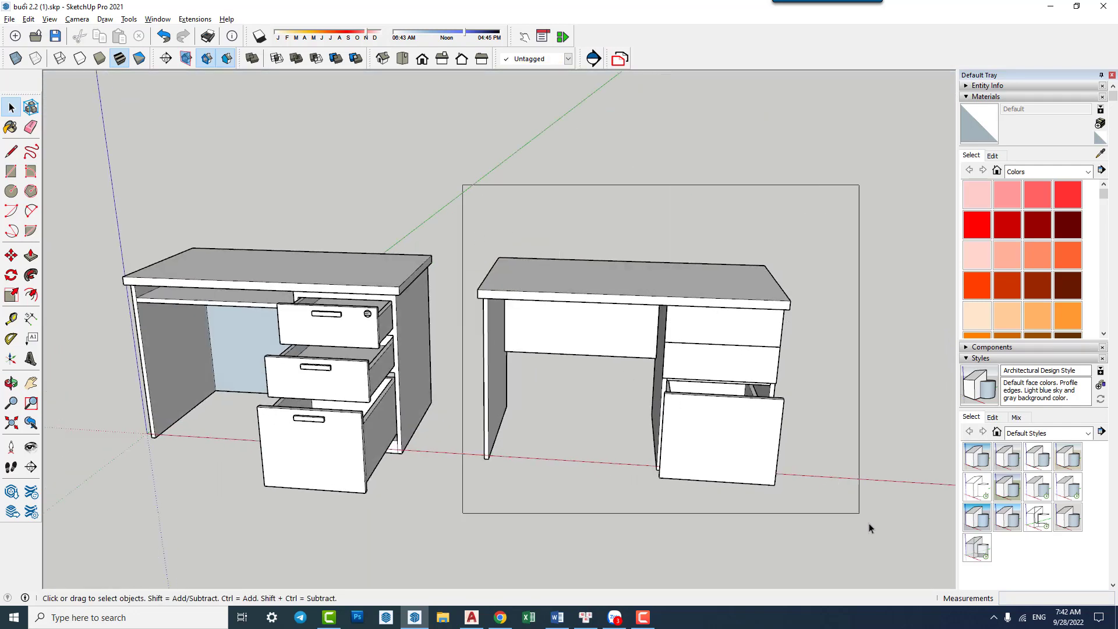
pyautogui.click(587, 450)
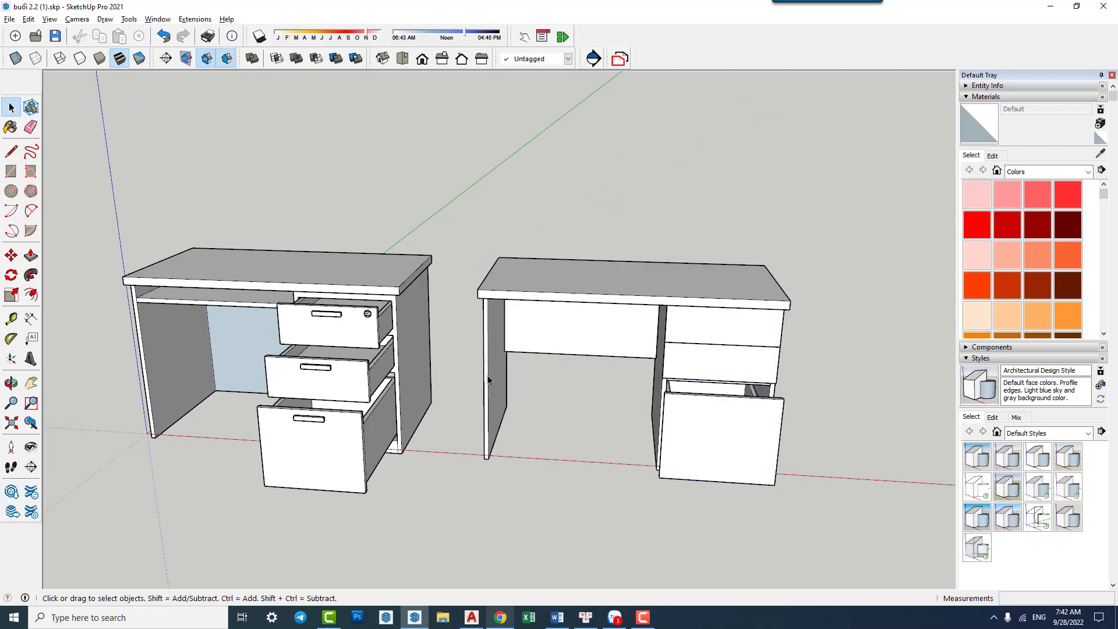
pyautogui.moveTo(488, 379)
pyautogui.mouseDown(button='middle')
pyautogui.moveTo(554, 382)
pyautogui.moveTo(534, 380)
pyautogui.moveTo(643, 351)
pyautogui.moveTo(598, 357)
pyautogui.mouseUp(button='middle')
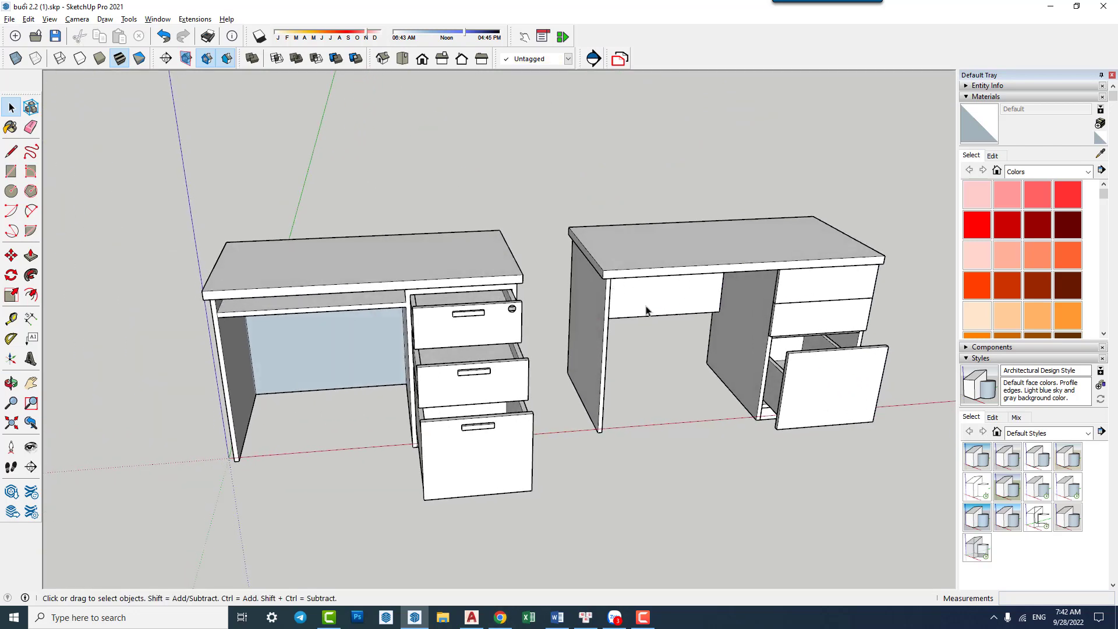
pyautogui.keyDown('shift'); pyautogui.moveTo(655, 307); pyautogui.dragTo(750, 284, button='middle'); pyautogui.keyUp('shift')
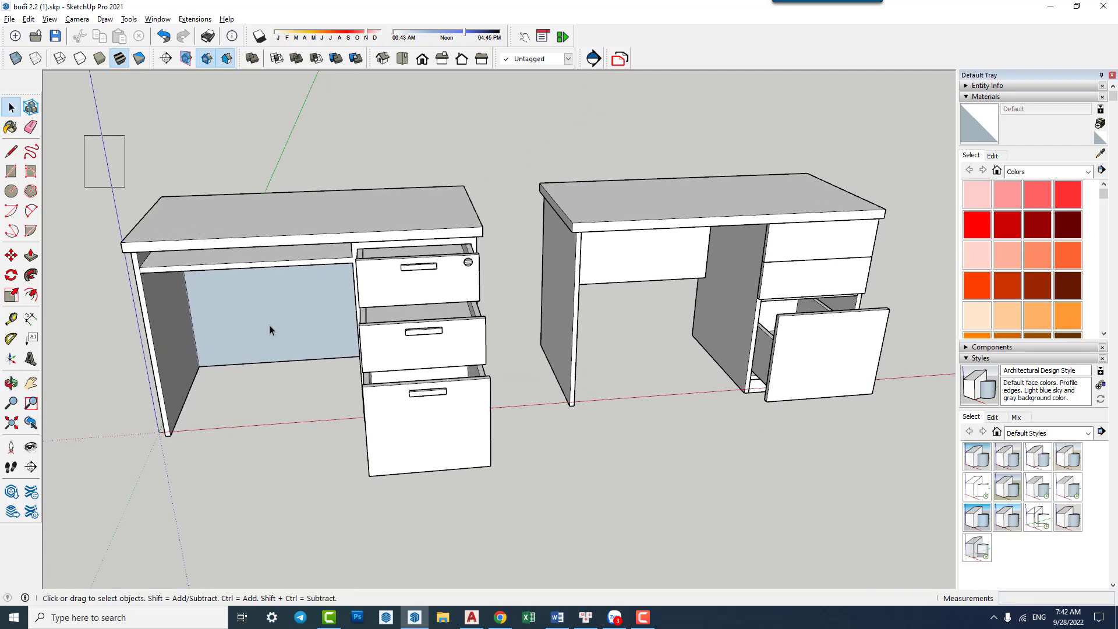
pyautogui.moveTo(270, 330); pyautogui.dragTo(531, 527)
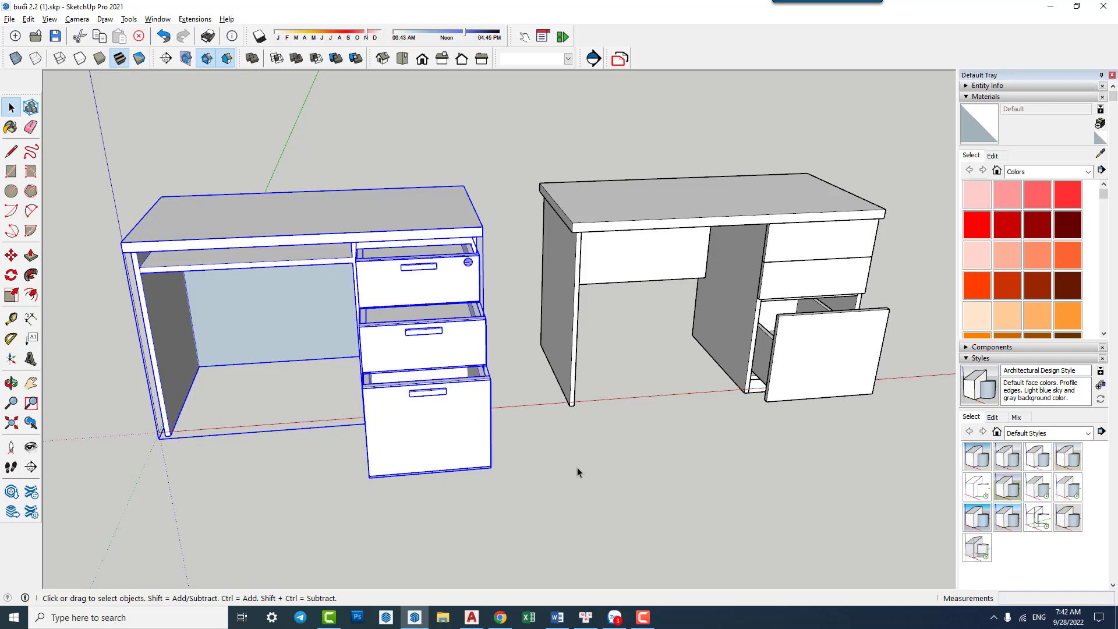
pyautogui.click(618, 297)
pyautogui.moveTo(502, 116); pyautogui.dragTo(936, 459)
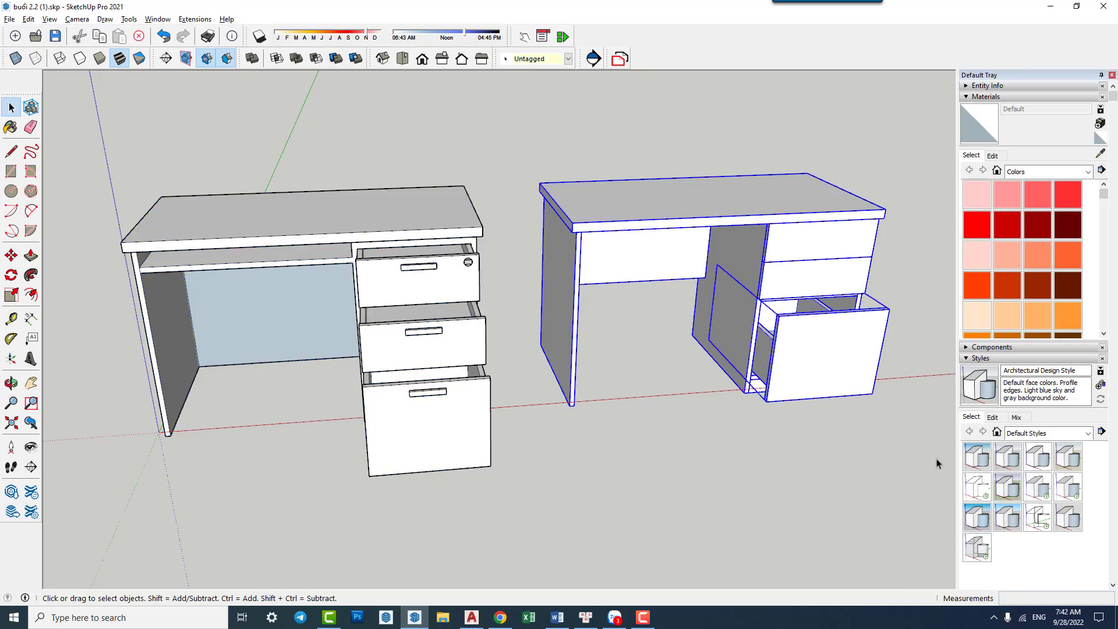
pyautogui.click(881, 463)
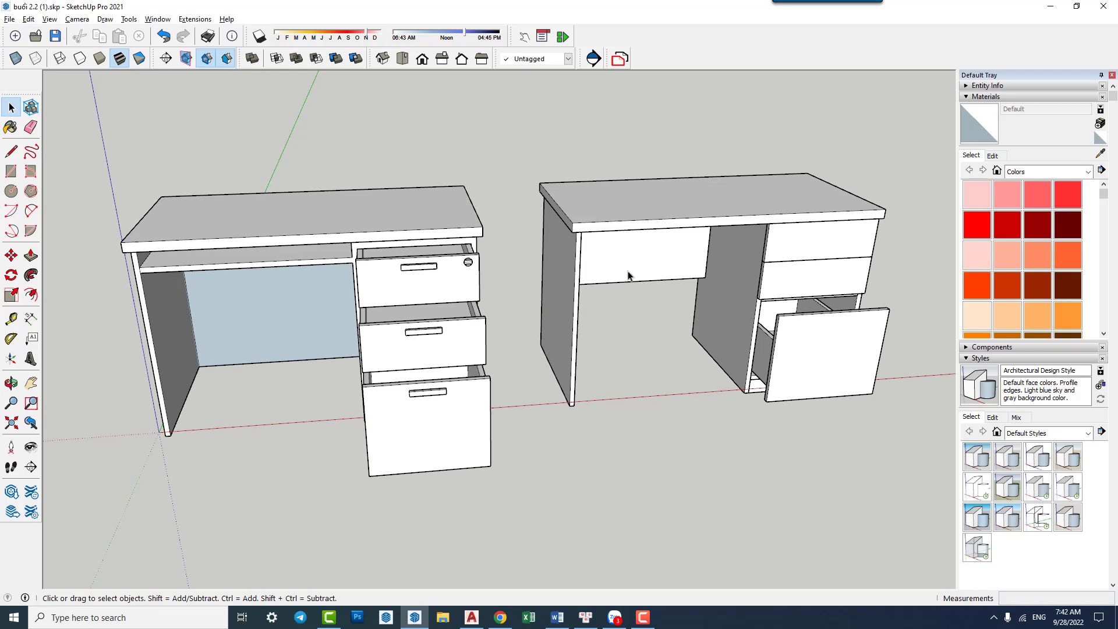
pyautogui.moveTo(519, 132); pyautogui.dragTo(931, 492)
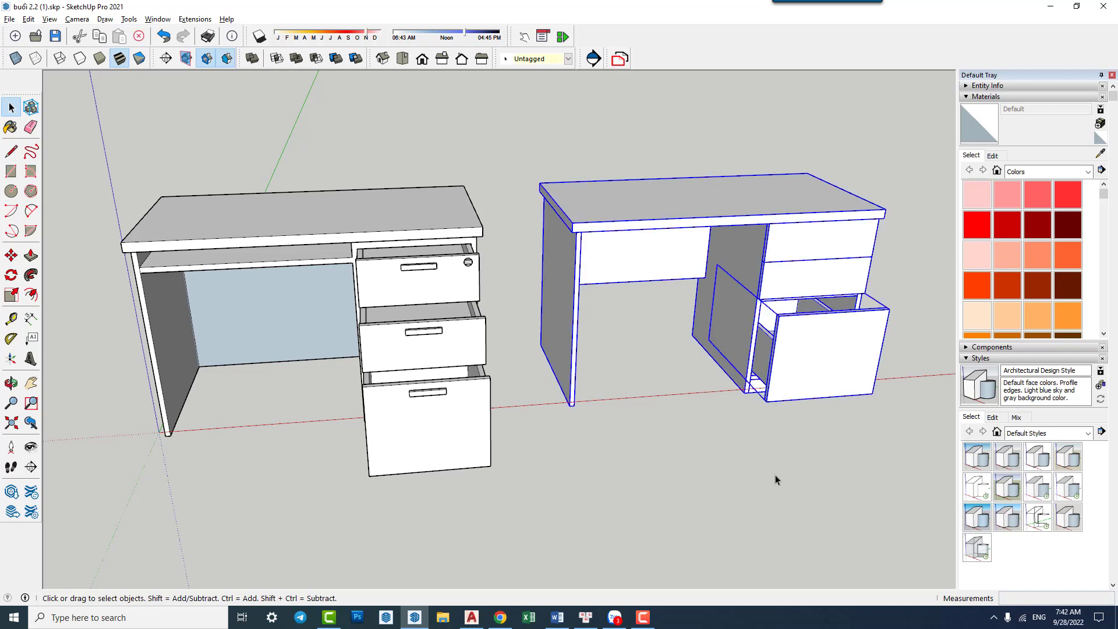